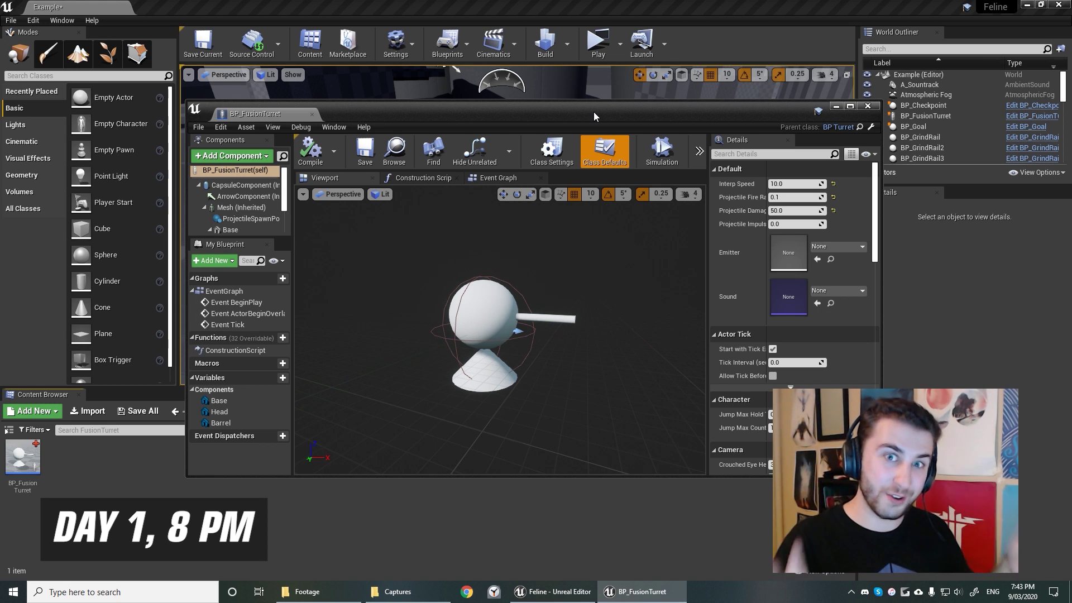
- Play-test the level and run and jump the character up to the fusion turret to examine its projectile fire
{"action": "left_click", "coordinate": [597, 43]}
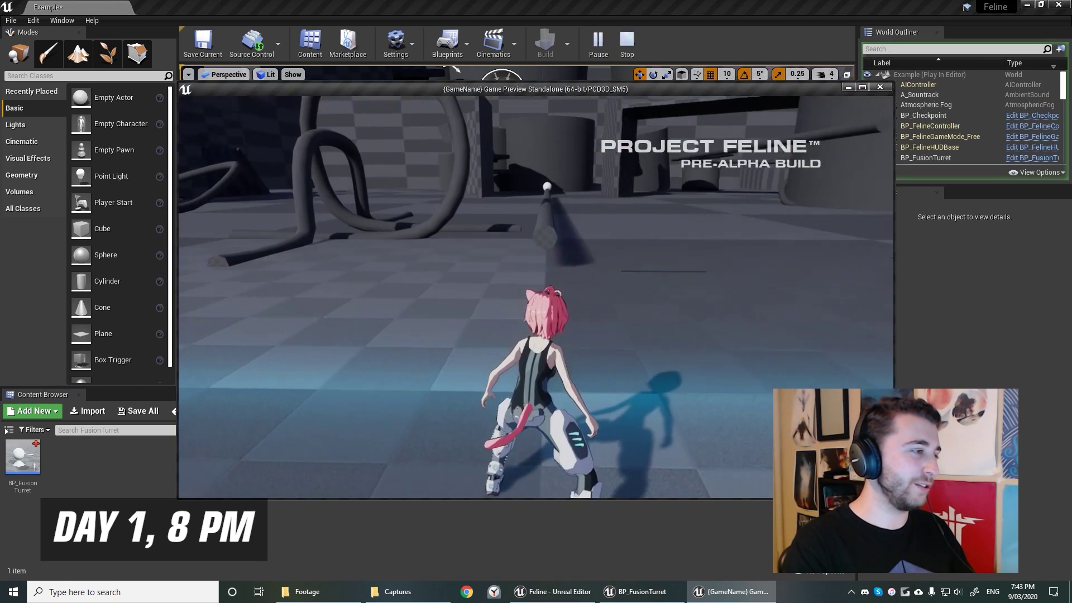
{"action": "key", "text": "w"}
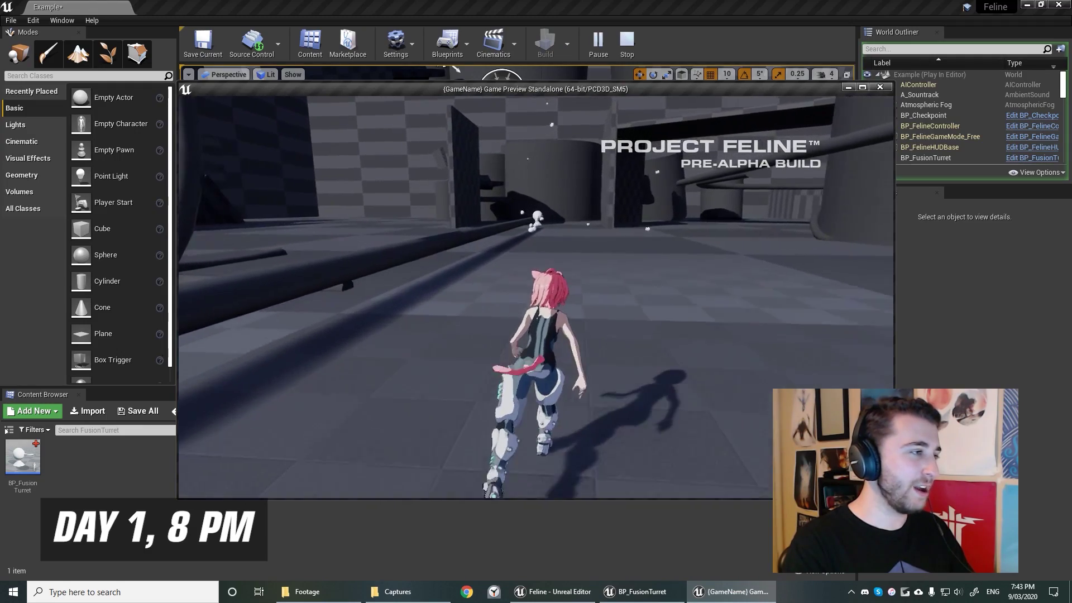
{"action": "key", "text": "space"}
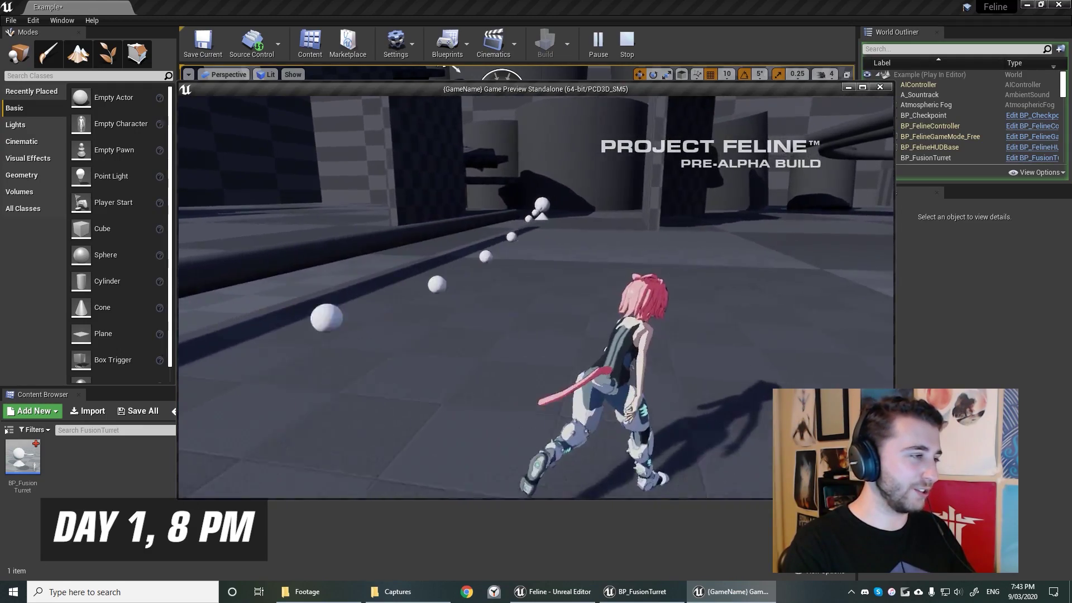
{"action": "key", "text": "space"}
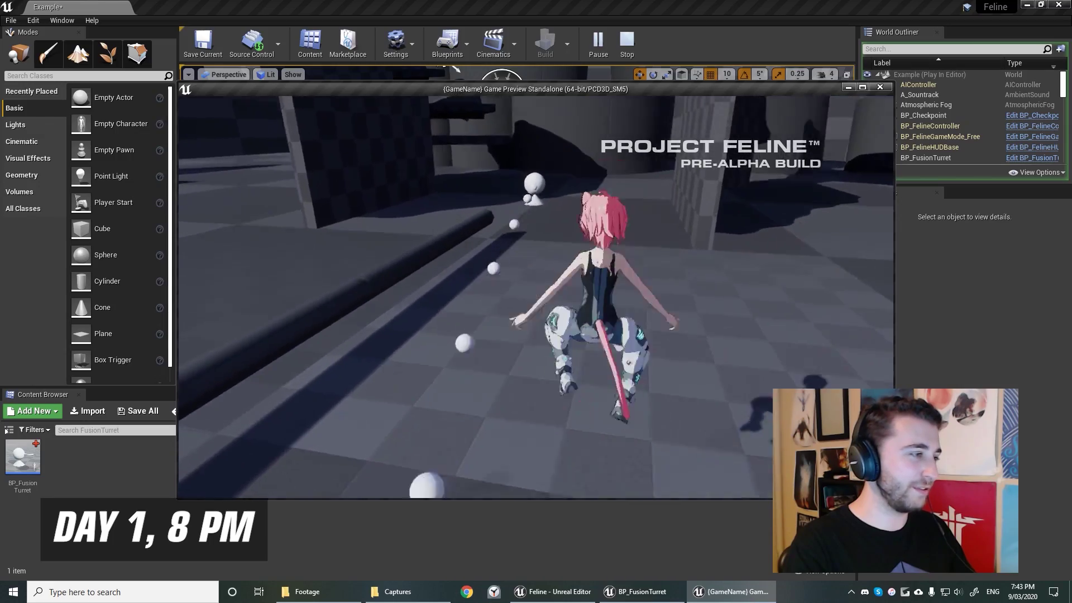
{"action": "key", "text": "space"}
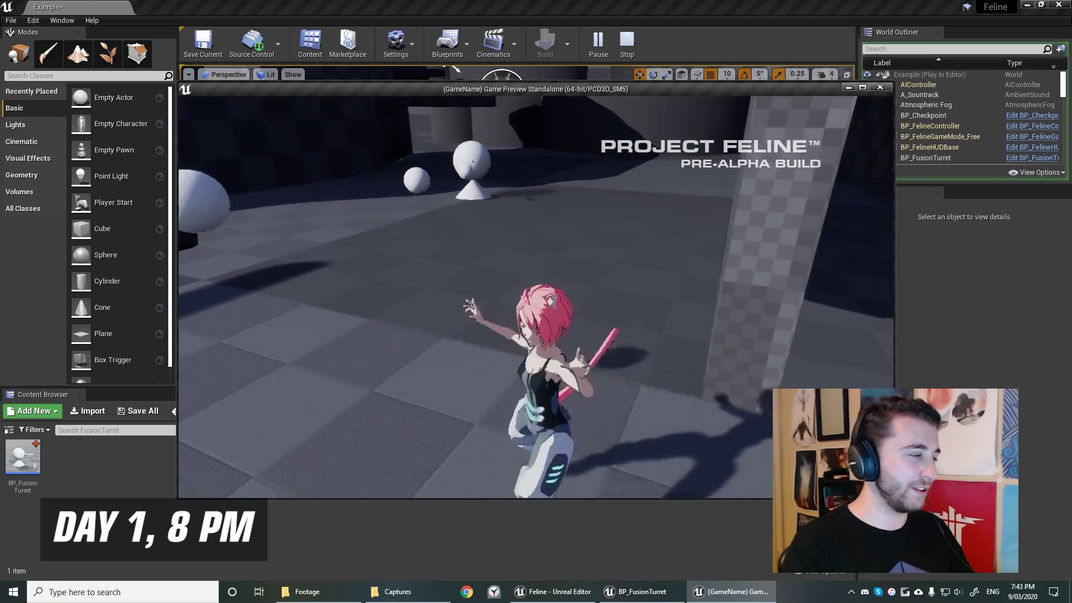
{"action": "key", "text": "w"}
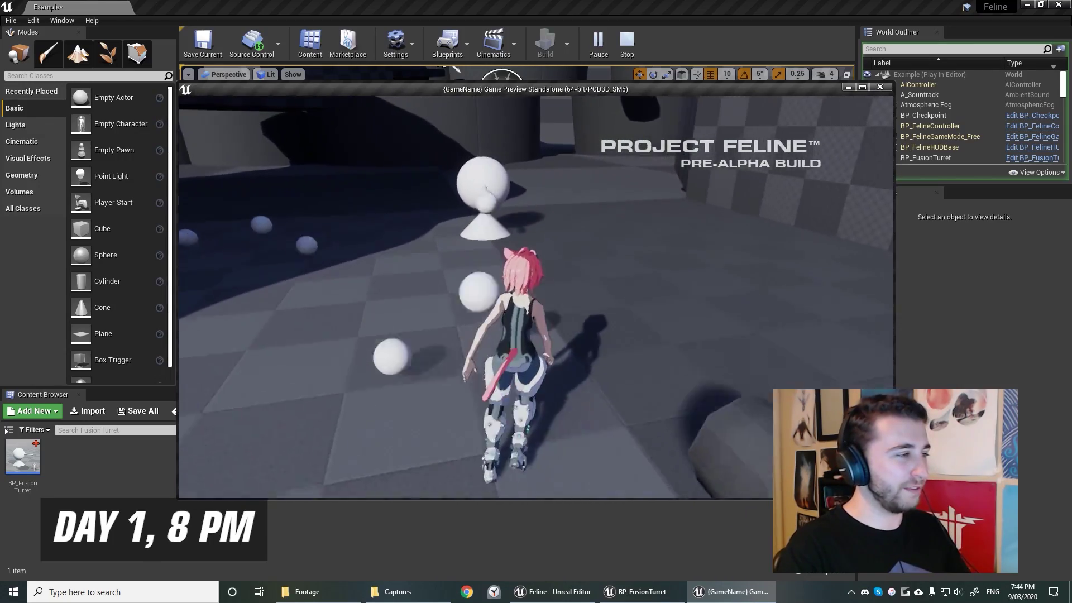
{"action": "key", "text": "a"}
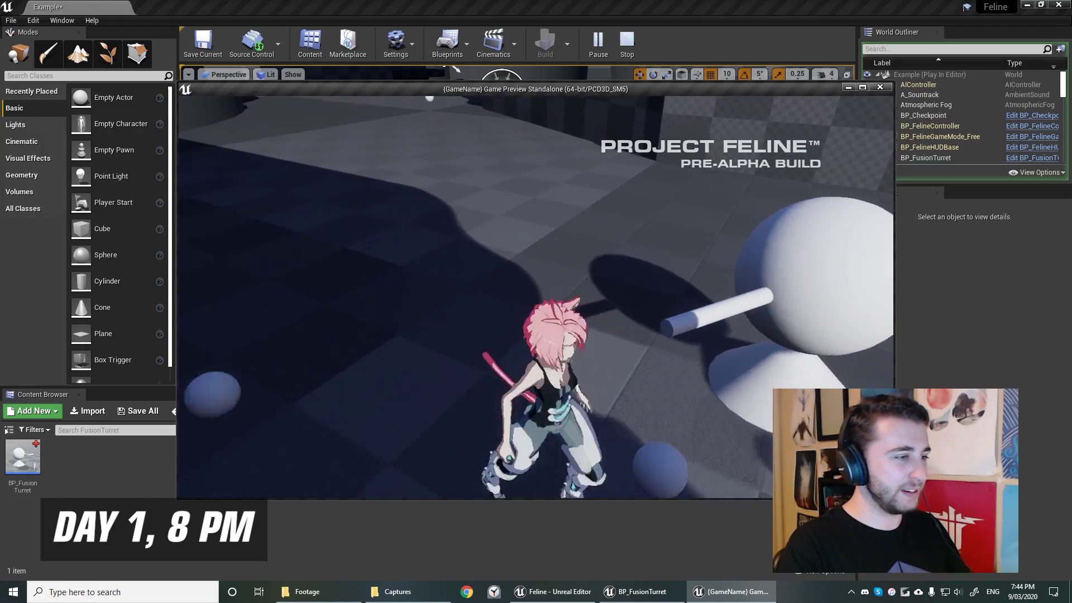
{"action": "key", "text": "d"}
{"action": "key", "text": "w"}
{"action": "key", "text": "a"}
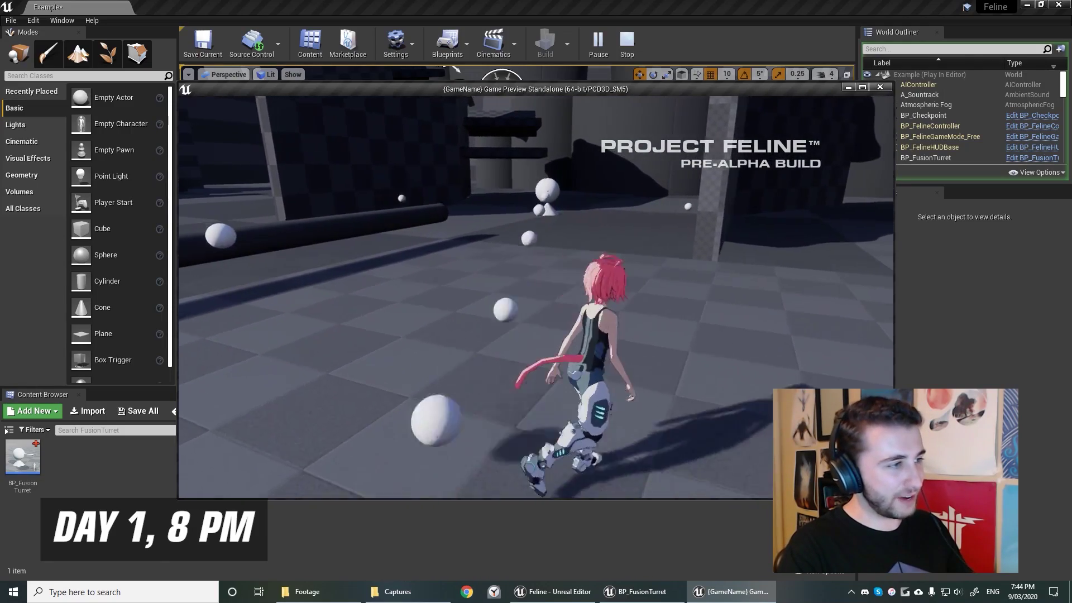
- Move the character around the turret in changing directions to examine how it aims and how its projectiles can be dodged
{"action": "key", "text": "d"}
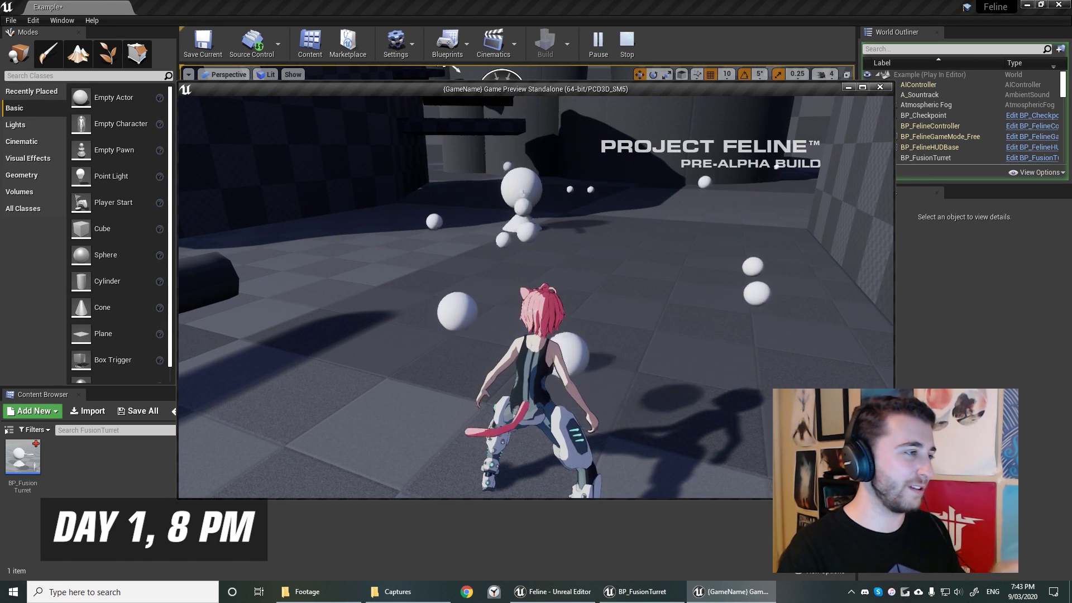
{"action": "key", "text": "w"}
{"action": "key", "text": "s"}
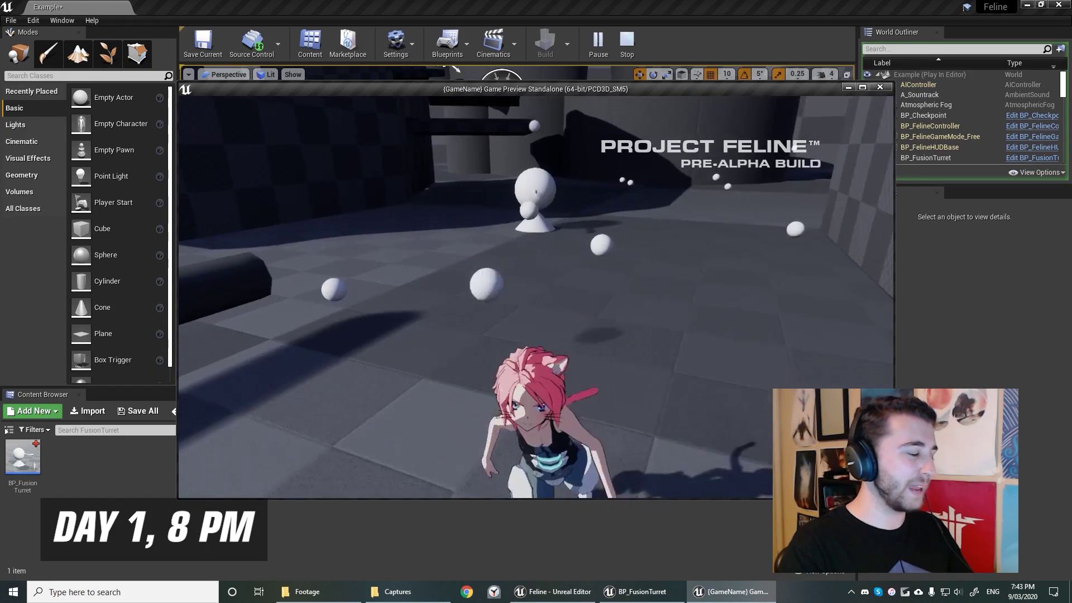
{"action": "key", "text": "s"}
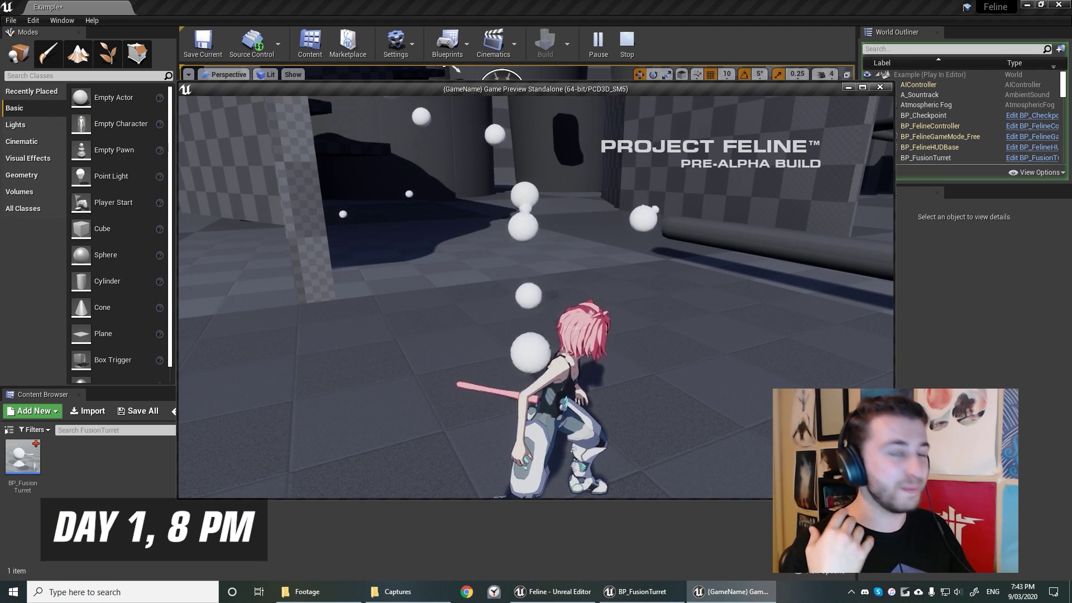
{"action": "key", "text": "w"}
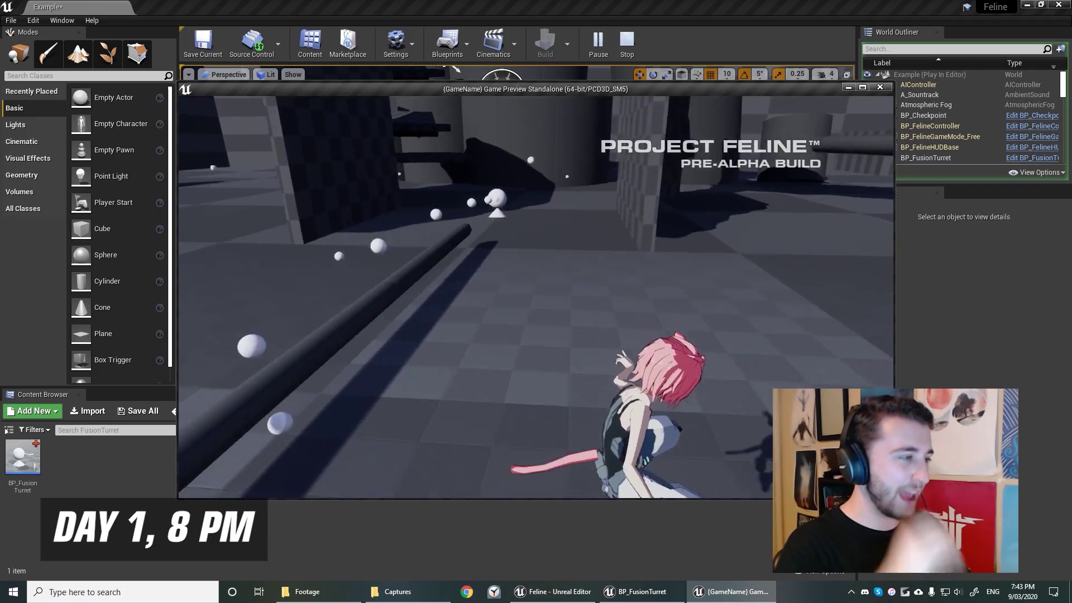
{"action": "key", "text": "s"}
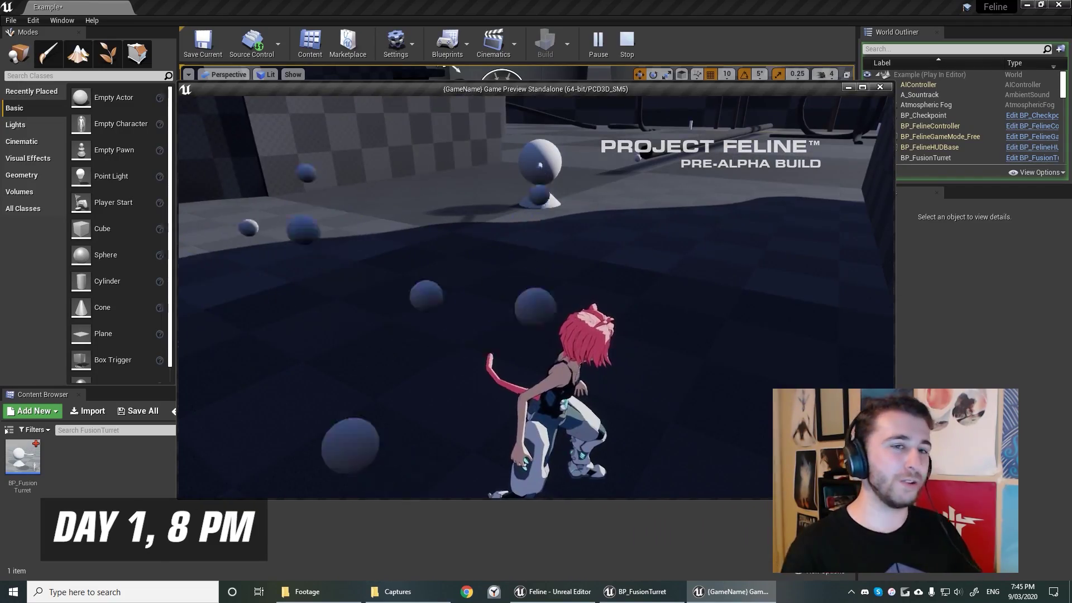
{"action": "key", "text": "d"}
{"action": "key", "text": "a"}
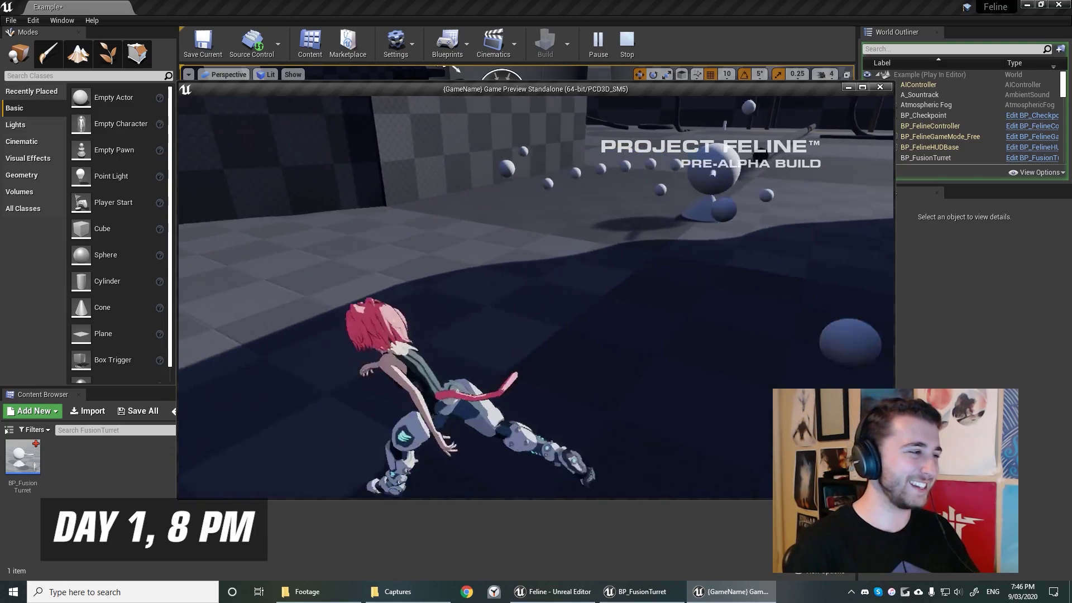
{"action": "key", "text": "d"}
{"action": "key", "text": "d"}
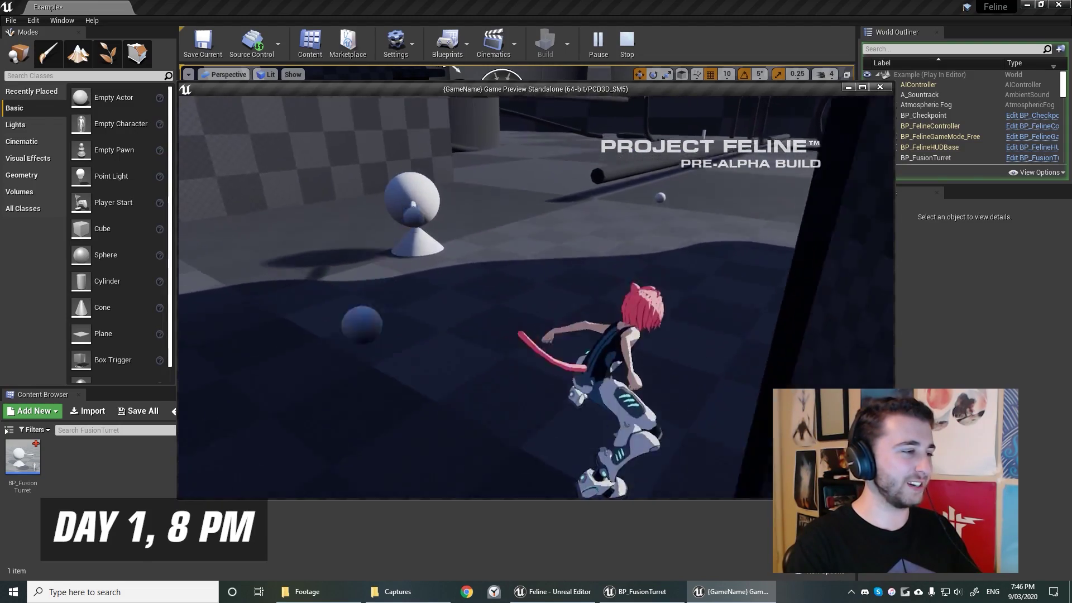
{"action": "key", "text": "s"}
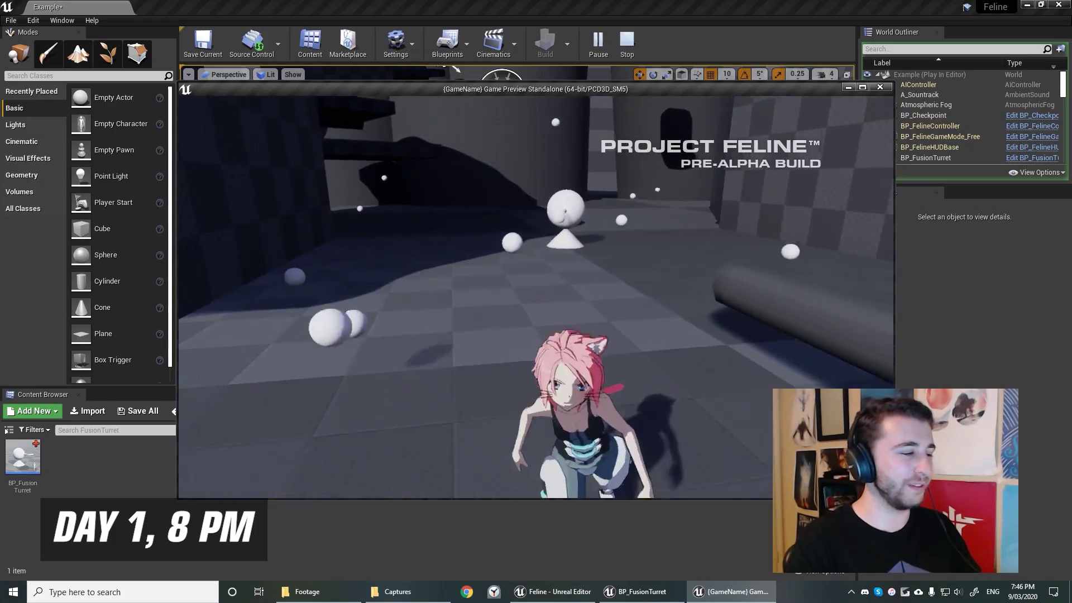
{"action": "key", "text": "w"}
{"action": "key", "text": "d"}
{"action": "key", "text": "s"}
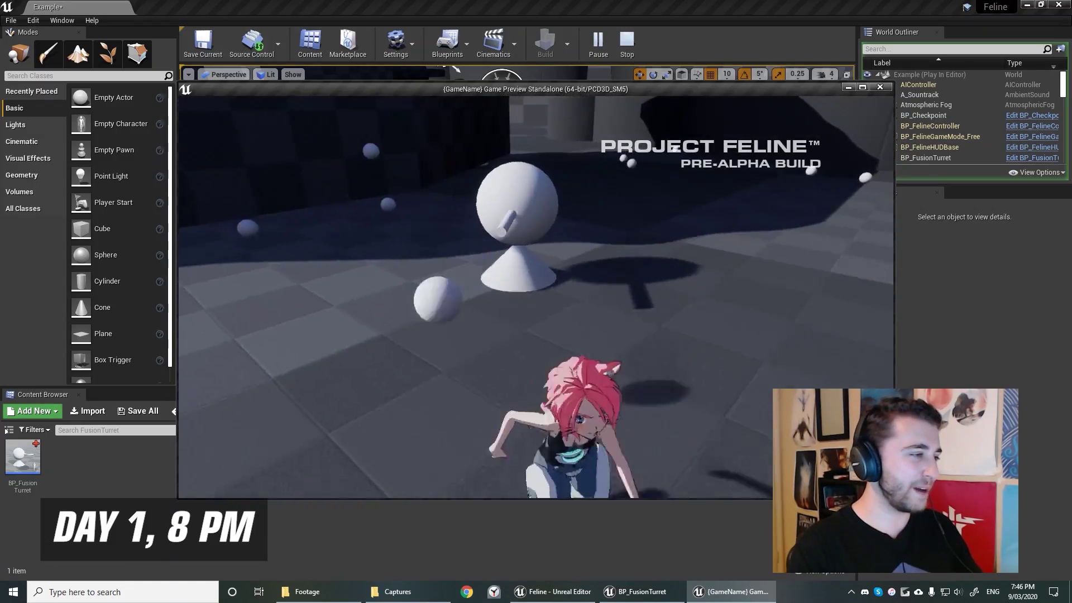
{"action": "key", "text": "a"}
{"action": "key", "text": "d"}
{"action": "key", "text": "a"}
{"action": "key", "text": "w"}
{"action": "key", "text": "s"}
{"action": "key", "text": "d"}
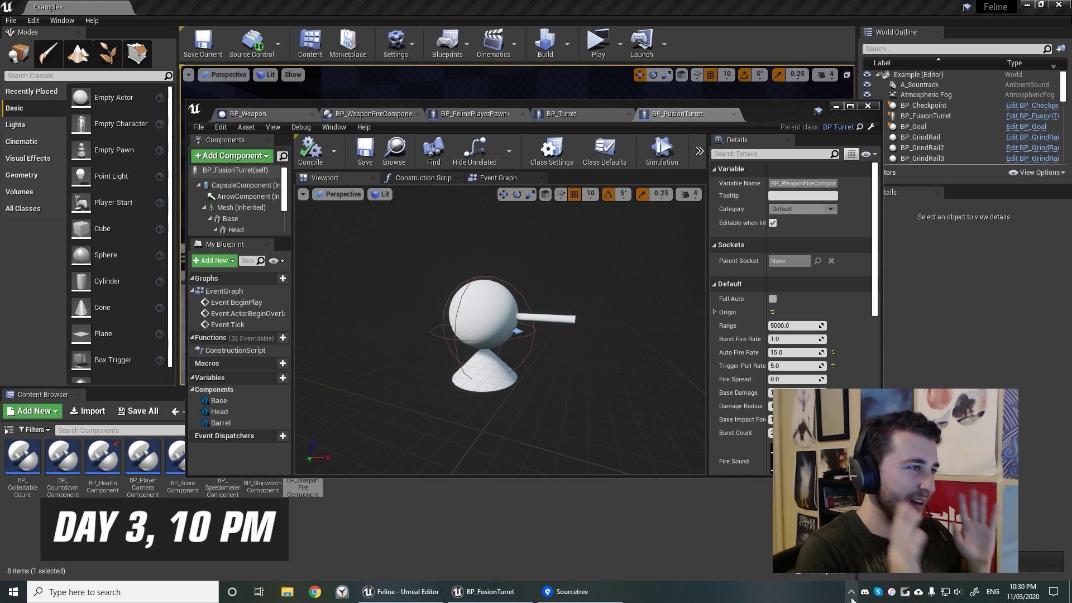
- Play-test the level in a maximized preview, jumping side to side before the turret to examine its hitscan shots, and end the session
{"action": "left_click", "coordinate": [598, 42]}
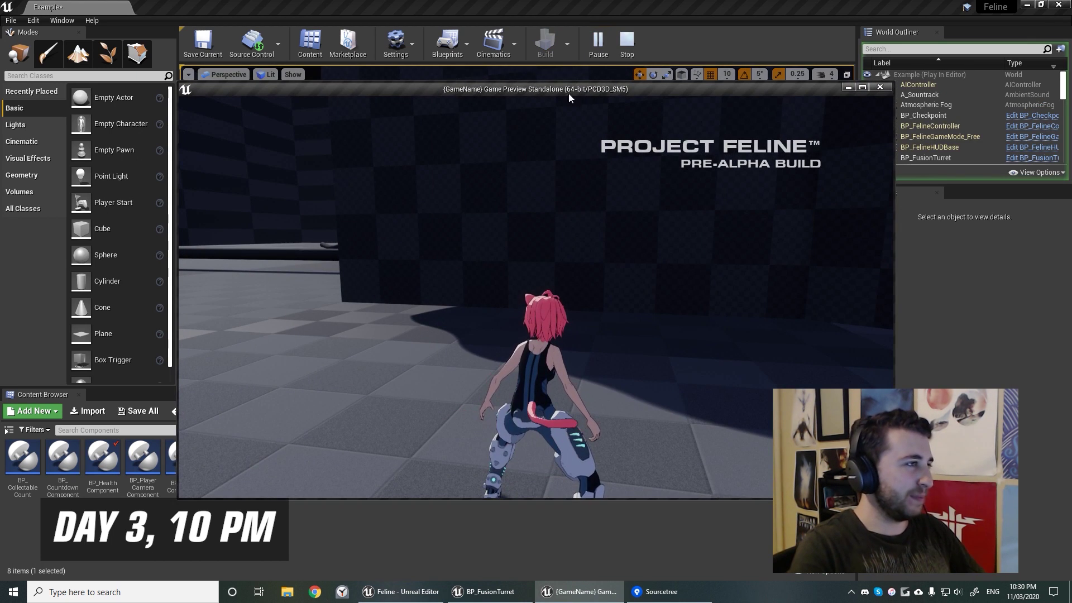
{"action": "double_click", "coordinate": [563, 89]}
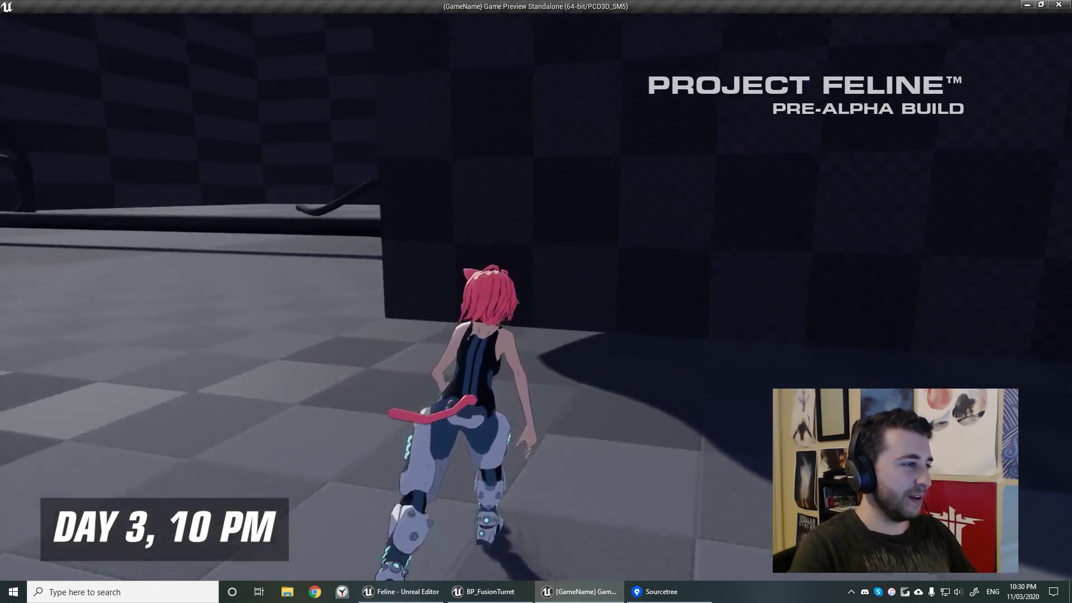
{"action": "key", "text": "w"}
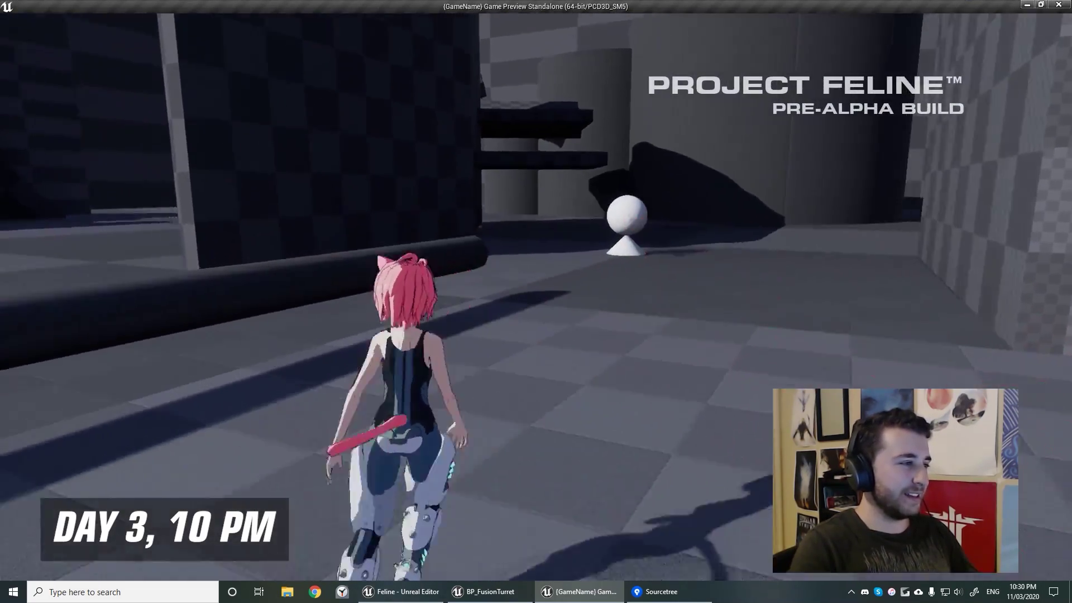
{"action": "key", "text": "d"}
{"action": "key", "text": "space"}
{"action": "key", "text": "a"}
{"action": "key", "text": "space"}
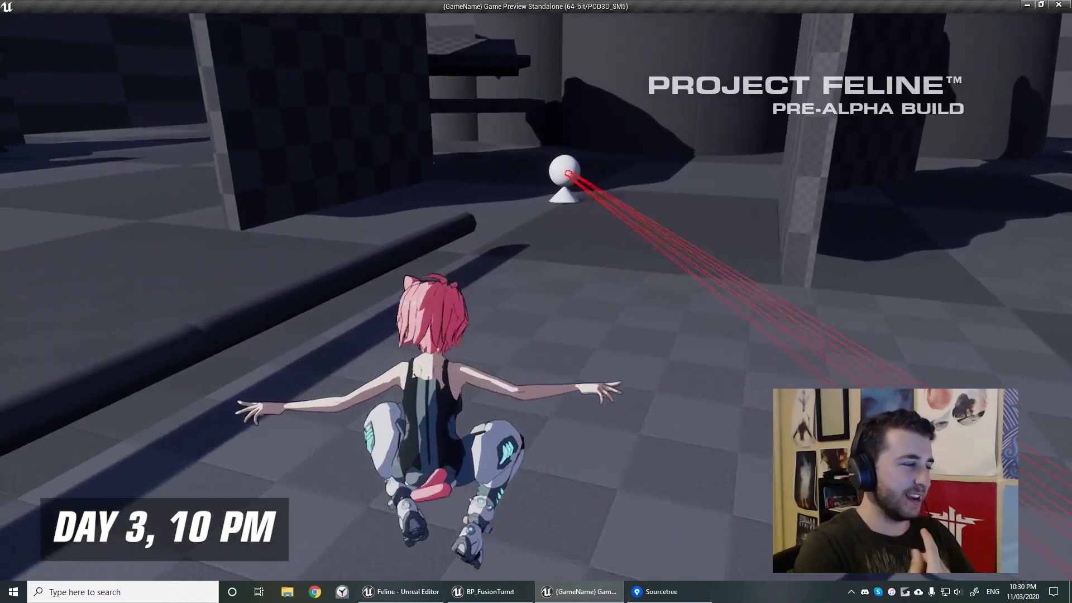
{"action": "key", "text": "d"}
{"action": "key", "text": "space"}
{"action": "key", "text": "a"}
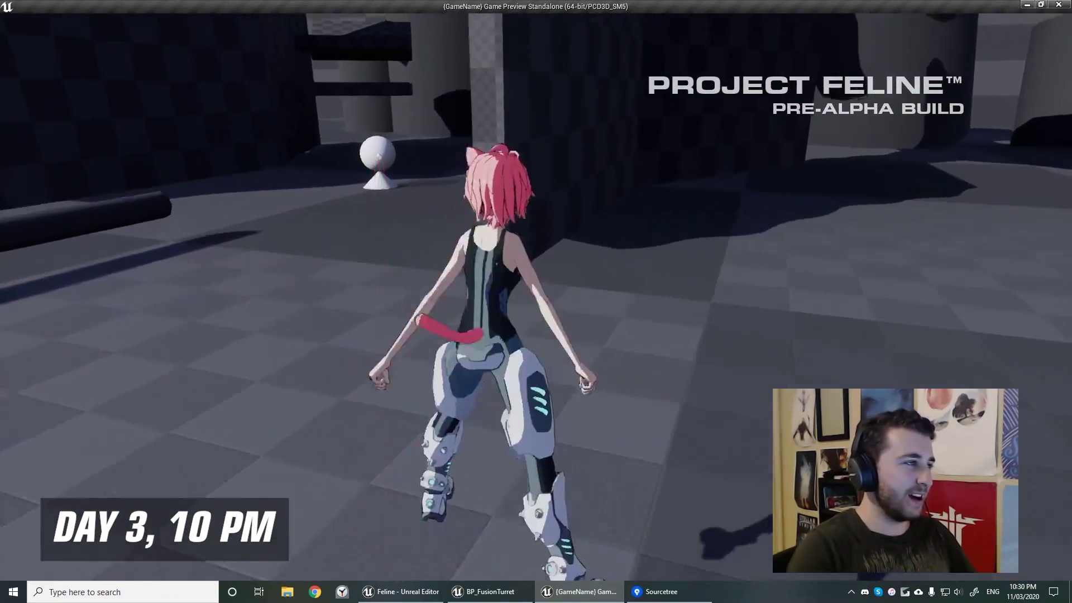
{"action": "key", "text": "space"}
{"action": "key", "text": "d"}
{"action": "key", "text": "space"}
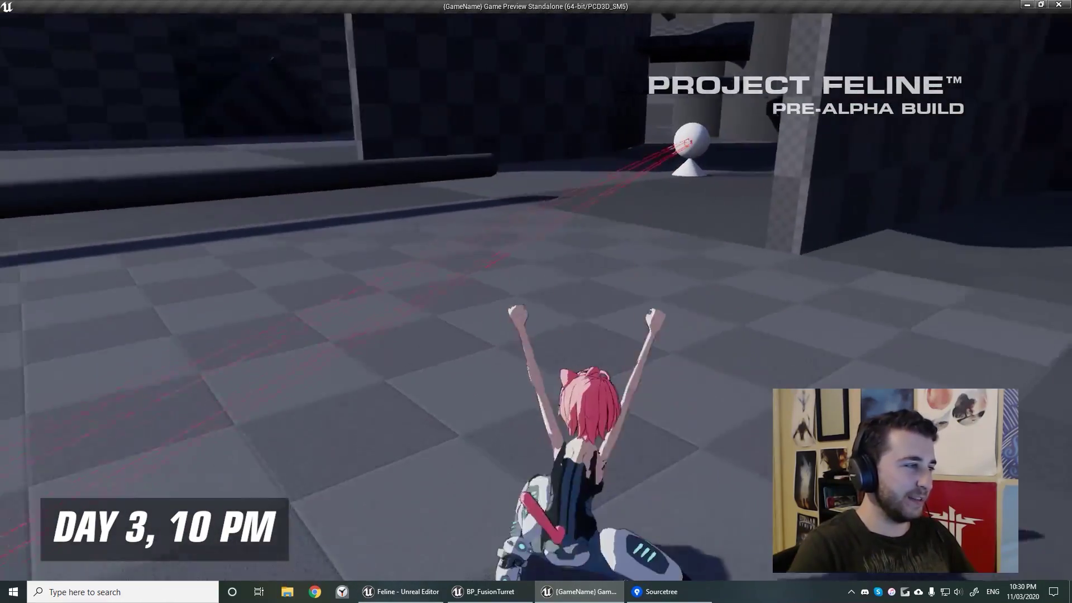
{"action": "key", "text": "a"}
{"action": "key", "text": "space"}
{"action": "key", "text": "d"}
{"action": "key", "text": "space"}
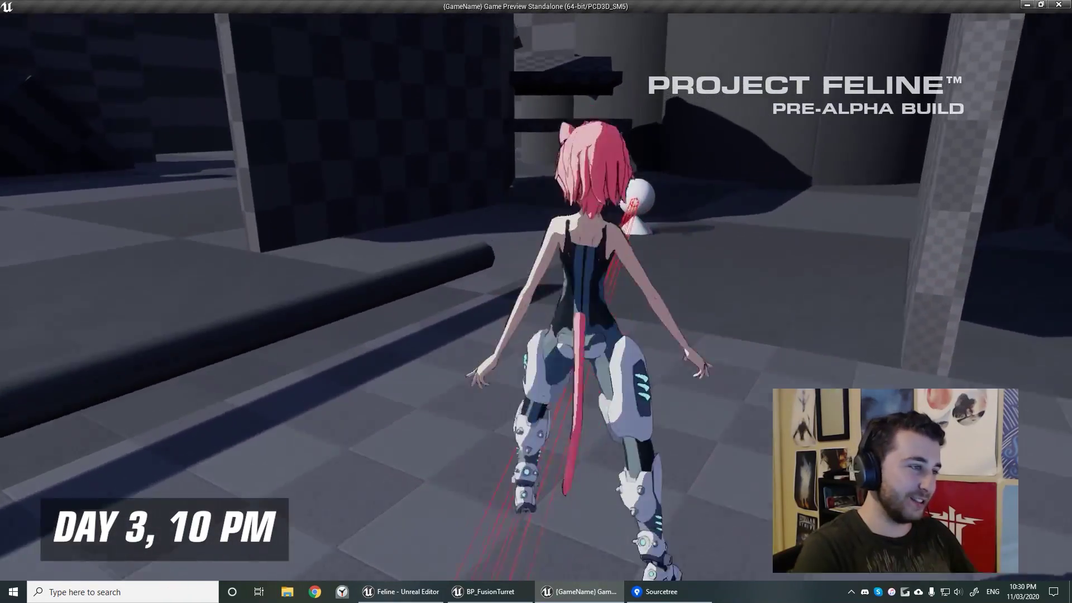
{"action": "key", "text": "a"}
{"action": "key", "text": "space"}
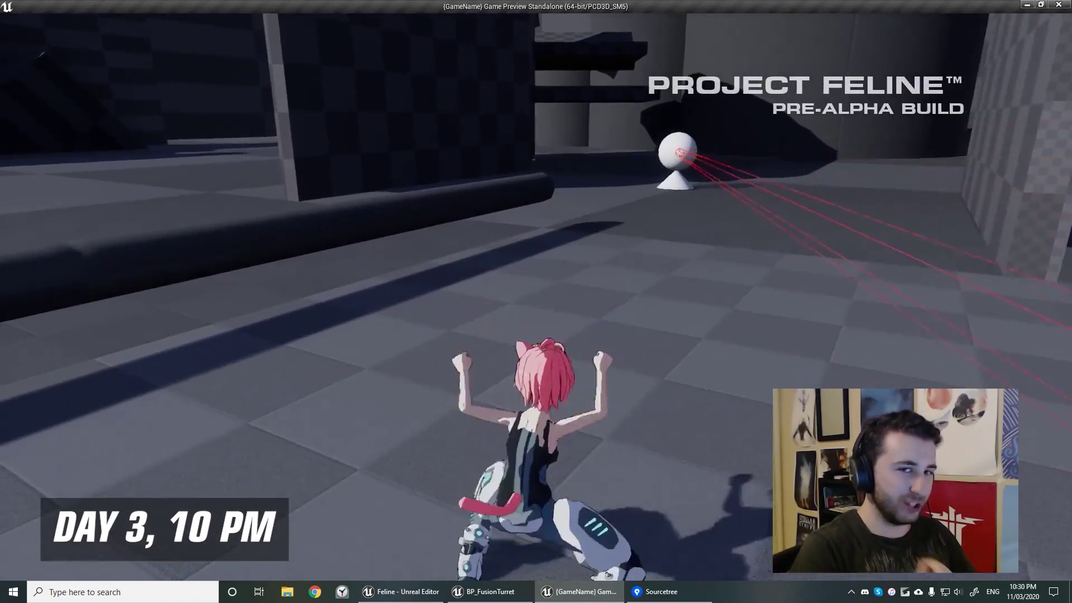
{"action": "key", "text": "d"}
{"action": "key", "text": "Escape"}
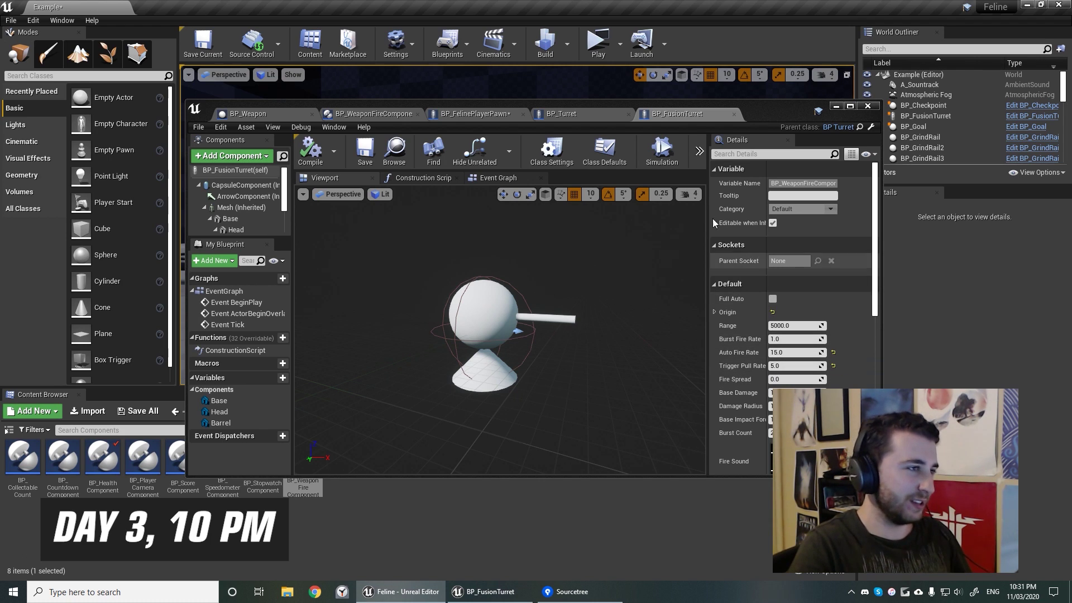
- Set the turret weapon component's Auto Fire Rate to 5 and play-test its shots while jumping side to side
{"action": "left_click", "coordinate": [793, 352]}
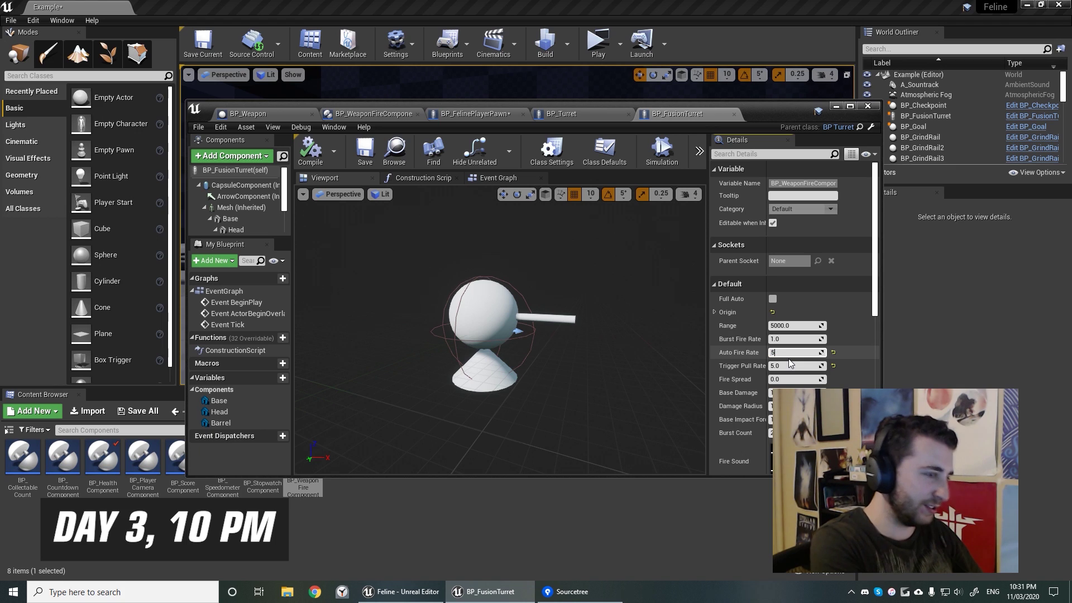
{"action": "key", "text": "Return"}
{"action": "left_click", "coordinate": [608, 47]}
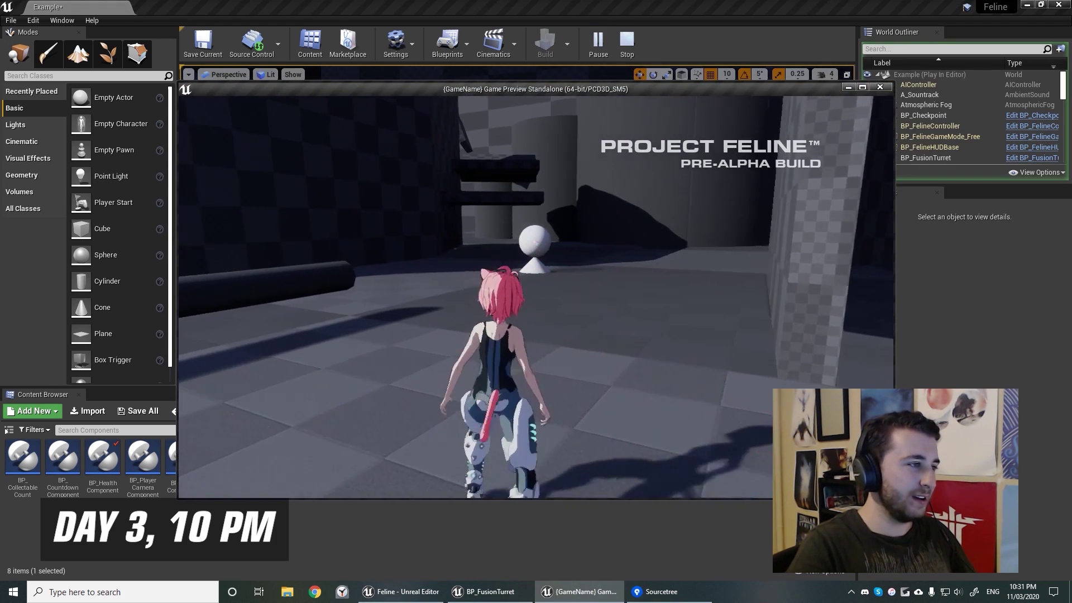
{"action": "key", "text": "s"}
{"action": "key", "text": "space"}
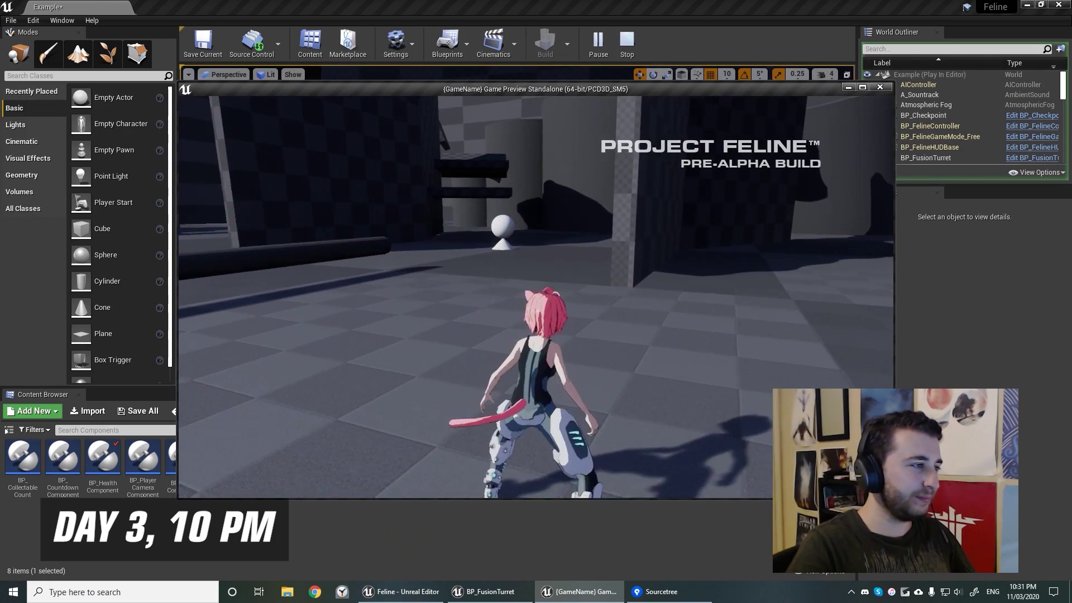
{"action": "key", "text": "a"}
{"action": "key", "text": "space"}
{"action": "key", "text": "d"}
{"action": "key", "text": "space"}
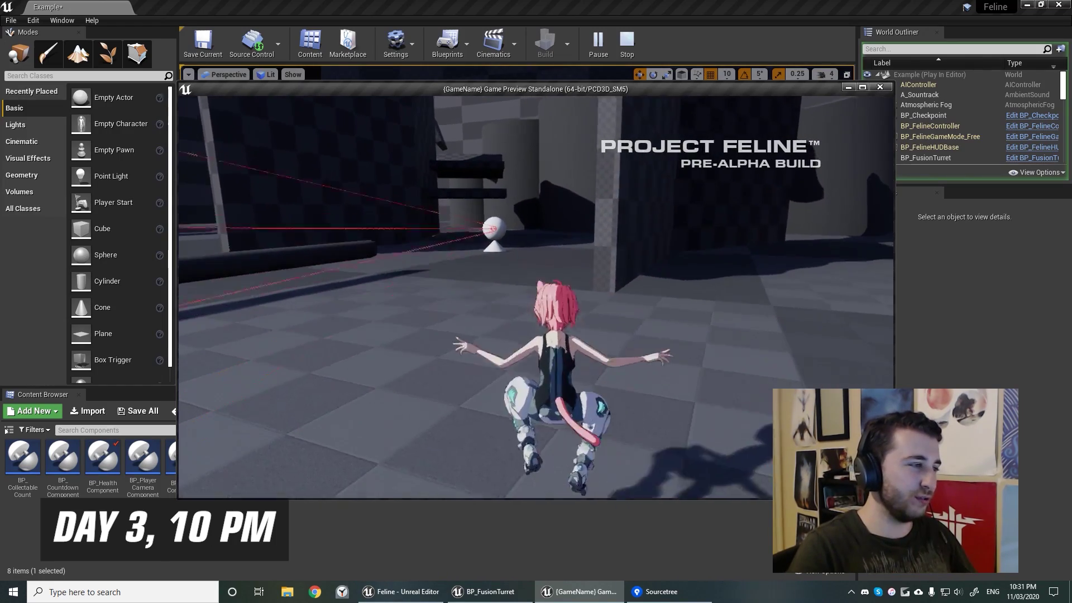
{"action": "key", "text": "Escape"}
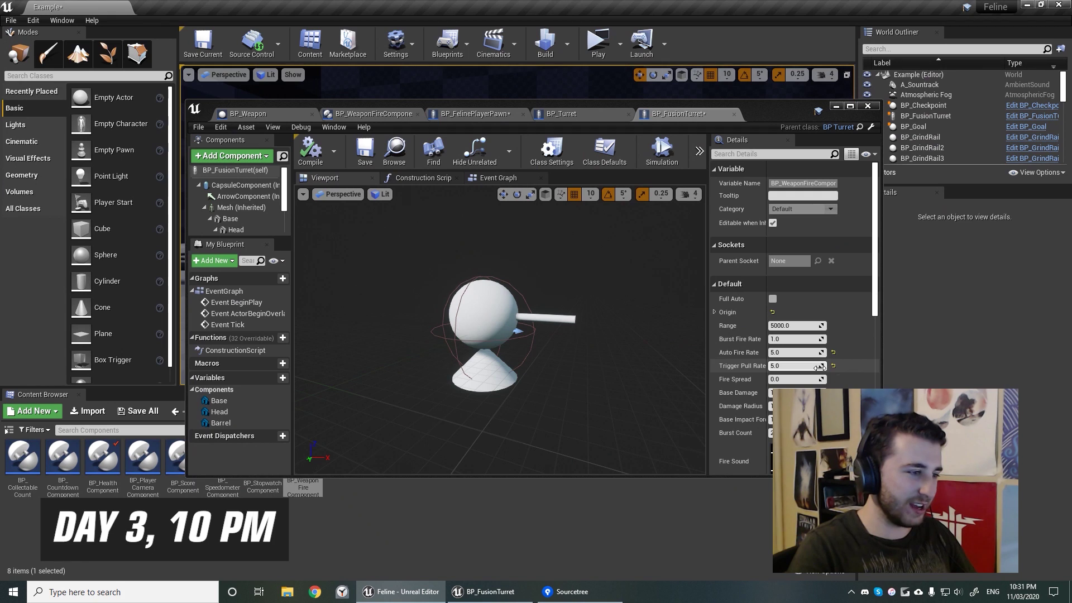
- Set the turret weapon component's Auto Fire Rate and Trigger Pull Rate both to 10 and start a play-test
{"action": "left_click", "coordinate": [773, 367]}
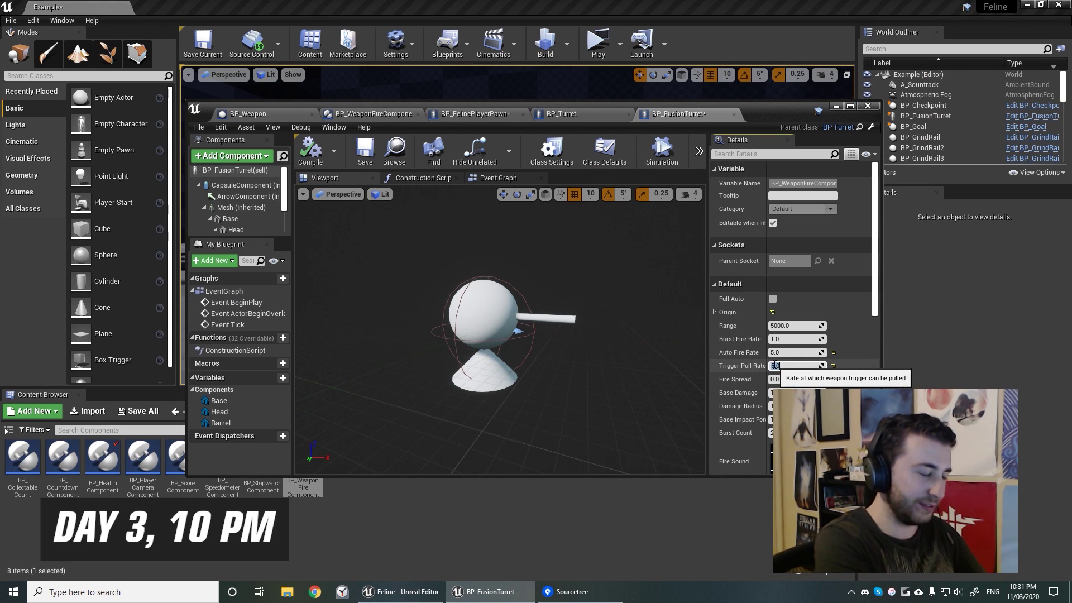
{"action": "double_click", "coordinate": [775, 365]}
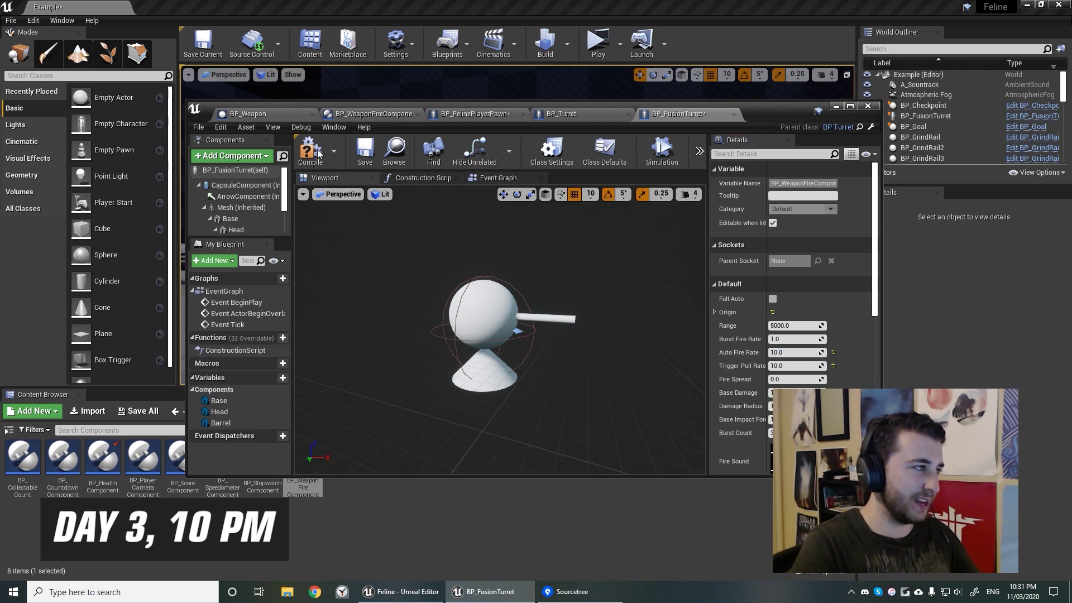
{"action": "left_click", "coordinate": [614, 43]}
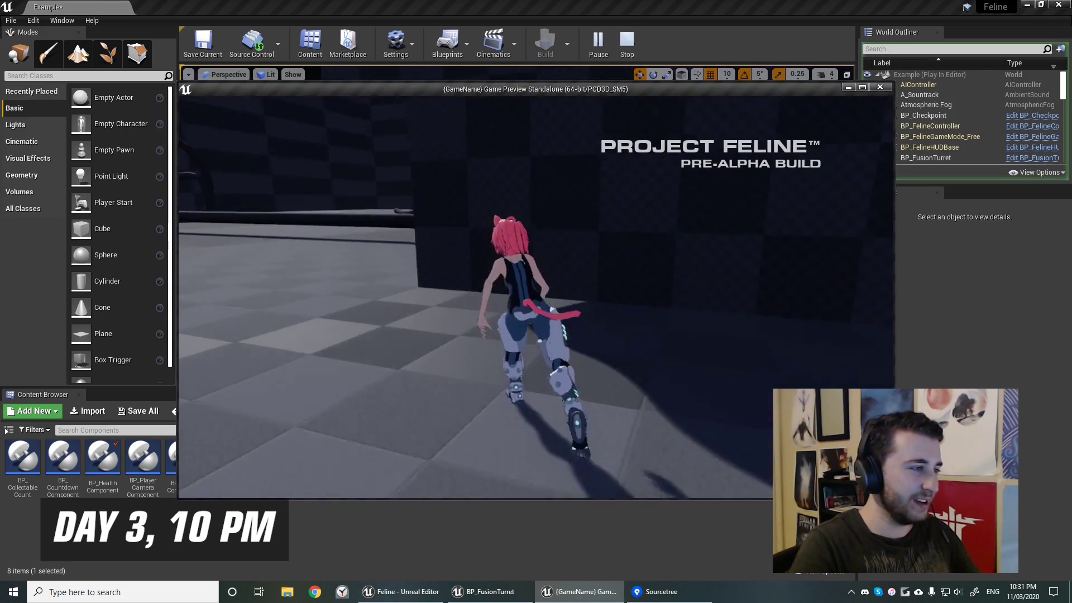
- Play-test the turret's fire by running toward it and jumping sideways to examine how its shots track the character
{"action": "key", "text": "w"}
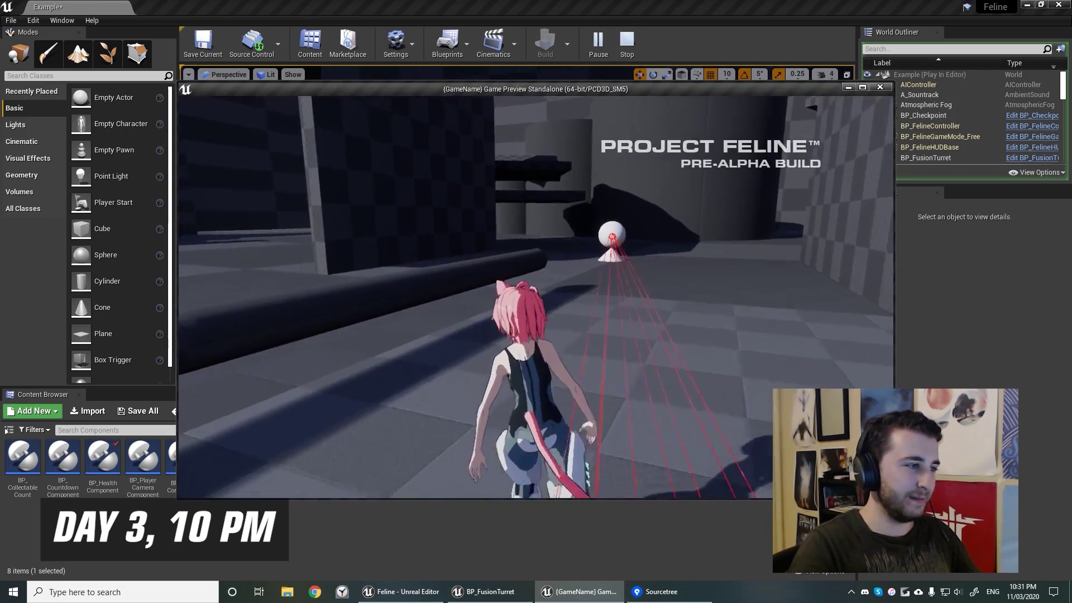
{"action": "key", "text": "space"}
{"action": "key", "text": "d"}
{"action": "key", "text": "space"}
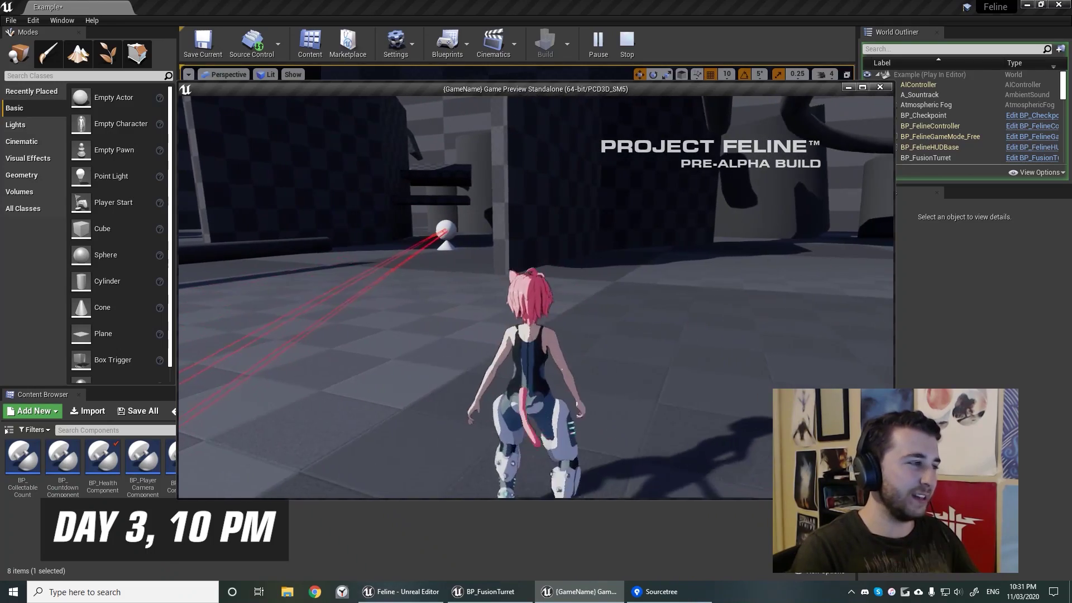
{"action": "key", "text": "space"}
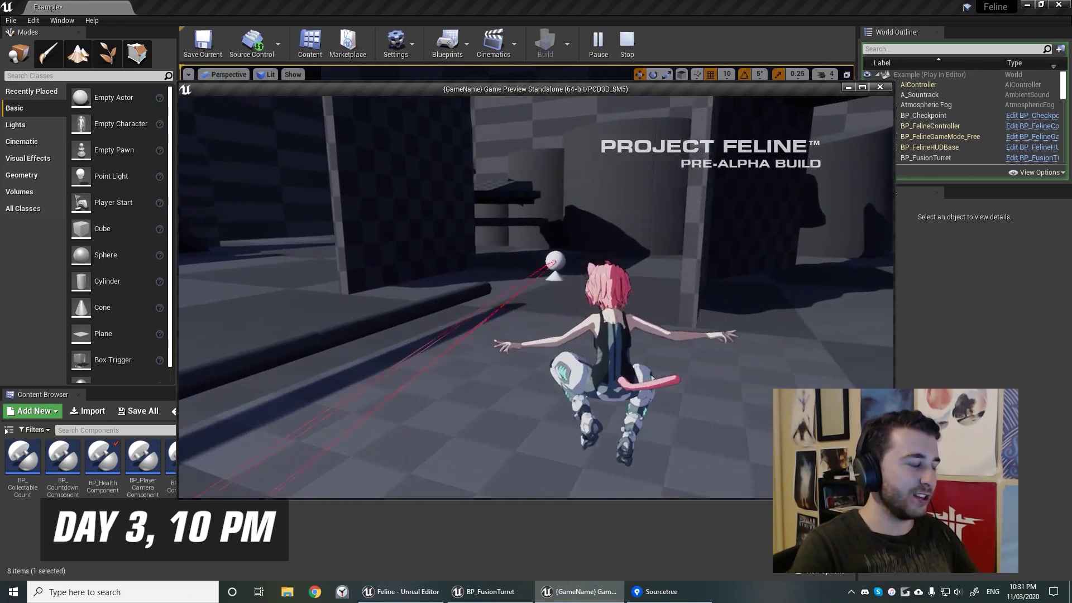
{"action": "key", "text": "Escape"}
{"action": "key", "text": "Escape"}
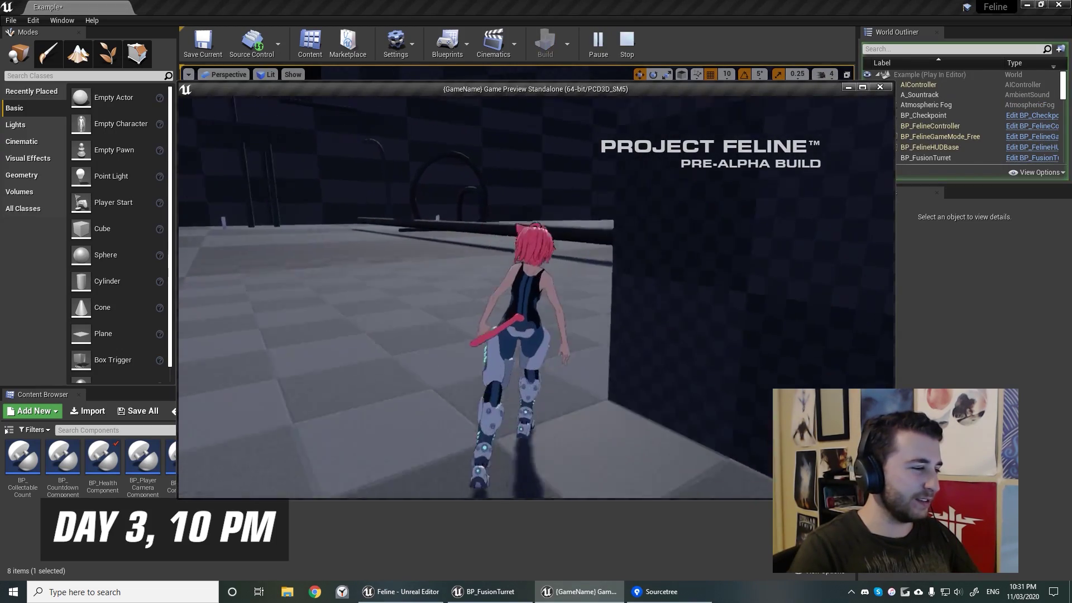
{"action": "key", "text": "space"}
{"action": "key", "text": "space"}
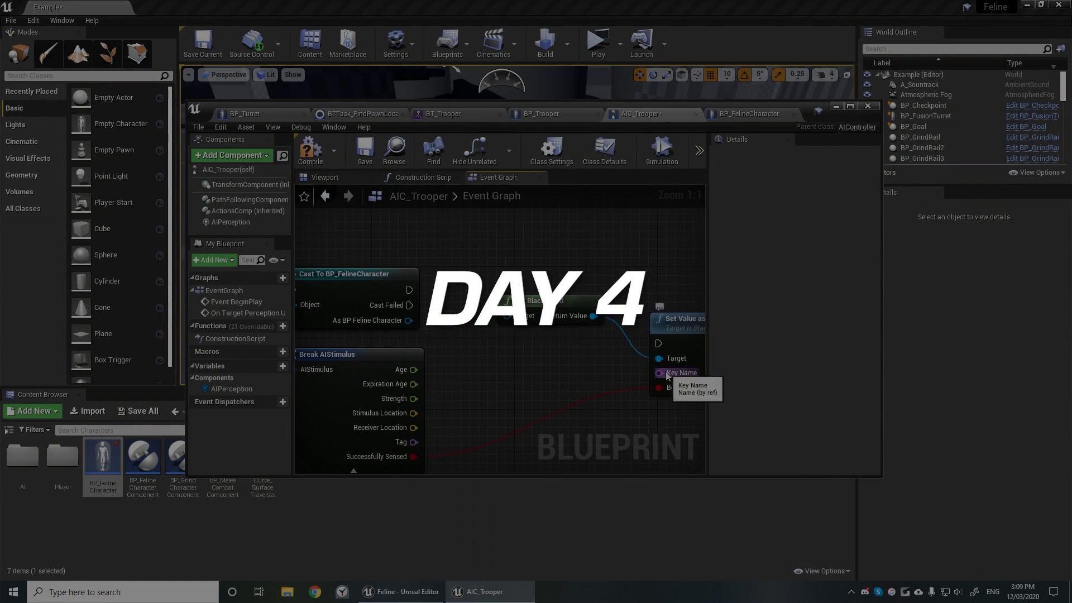
- In AIC_Trooper's event graph, feed the Set Value as Bool node's Key Name with the literal name TargetInRange and connect its execution from the cast
{"action": "left_click_drag", "start_coordinate": [659, 373], "coordinate": [516, 380]}
{"action": "left_click", "coordinate": [557, 380]}
{"action": "type", "text": "TargetInRange"}
{"action": "left_click_drag", "start_coordinate": [387, 290], "coordinate": [632, 287]}
{"action": "right_click_drag", "start_coordinate": [391, 251], "coordinate": [475, 247]}
{"action": "left_click_drag", "start_coordinate": [356, 301], "coordinate": [394, 279]}
{"action": "left_click_drag", "start_coordinate": [486, 307], "coordinate": [549, 274]}
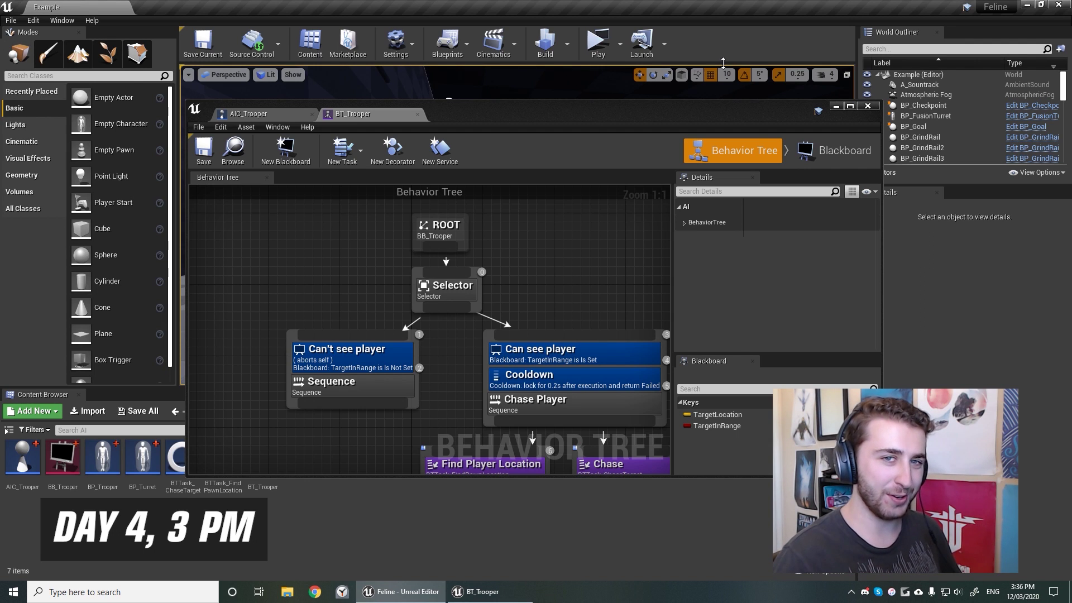
- Play-test the level in a maximized preview, running up to and around the troopers to examine how they chase the character
{"action": "left_click", "coordinate": [597, 42]}
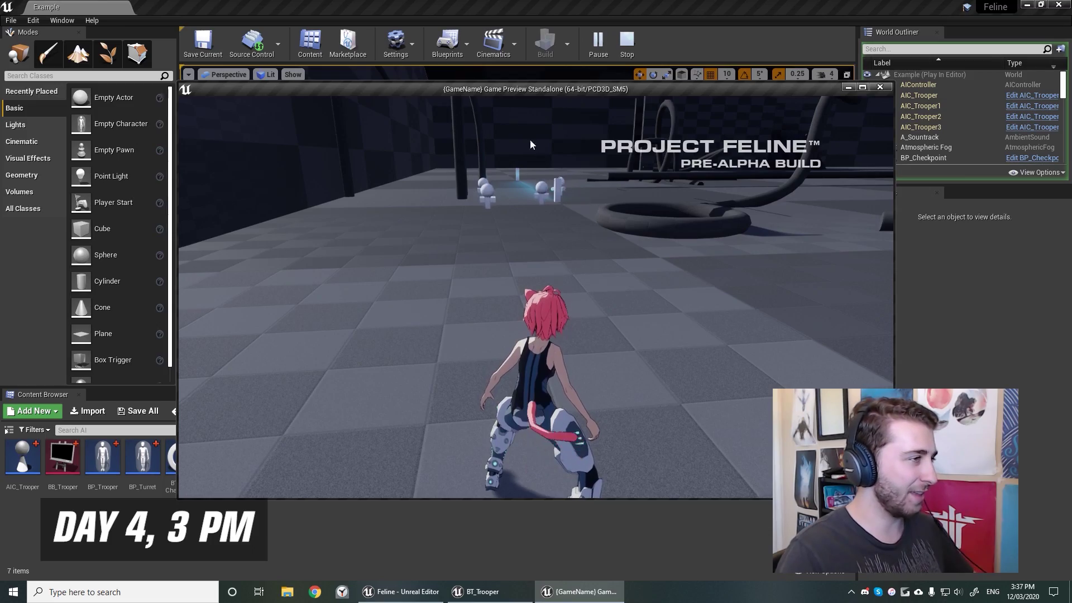
{"action": "double_click", "coordinate": [514, 89]}
{"action": "key", "text": "w"}
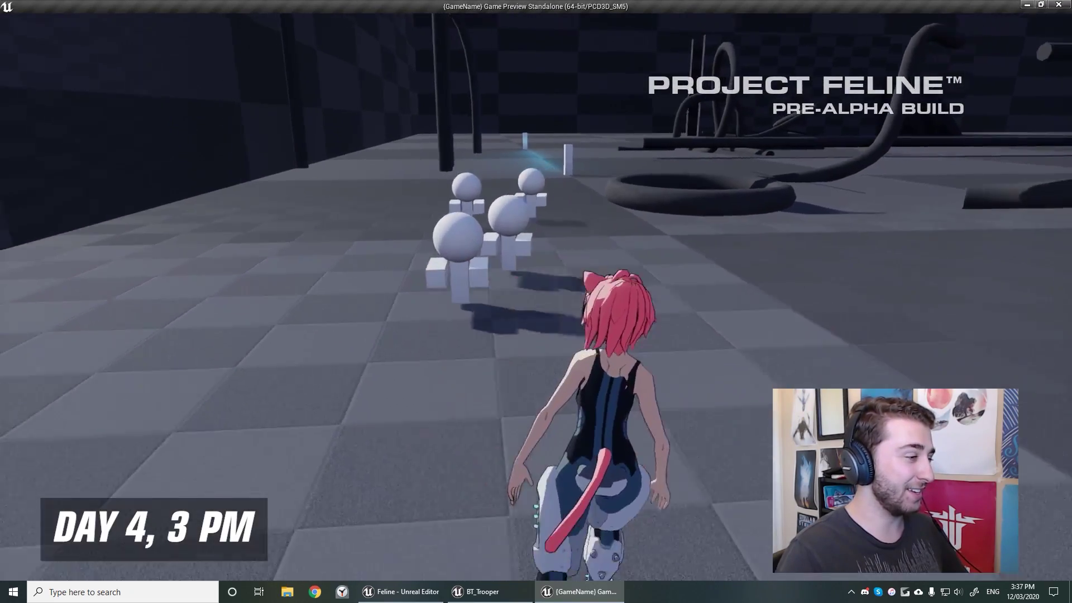
{"action": "key", "text": "w"}
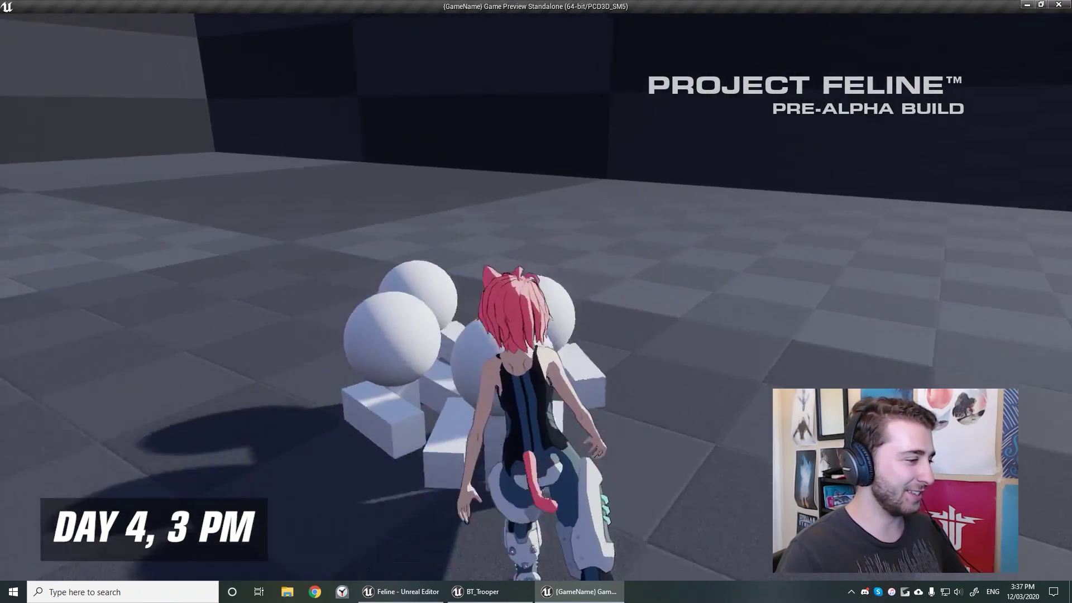
{"action": "key", "text": "w"}
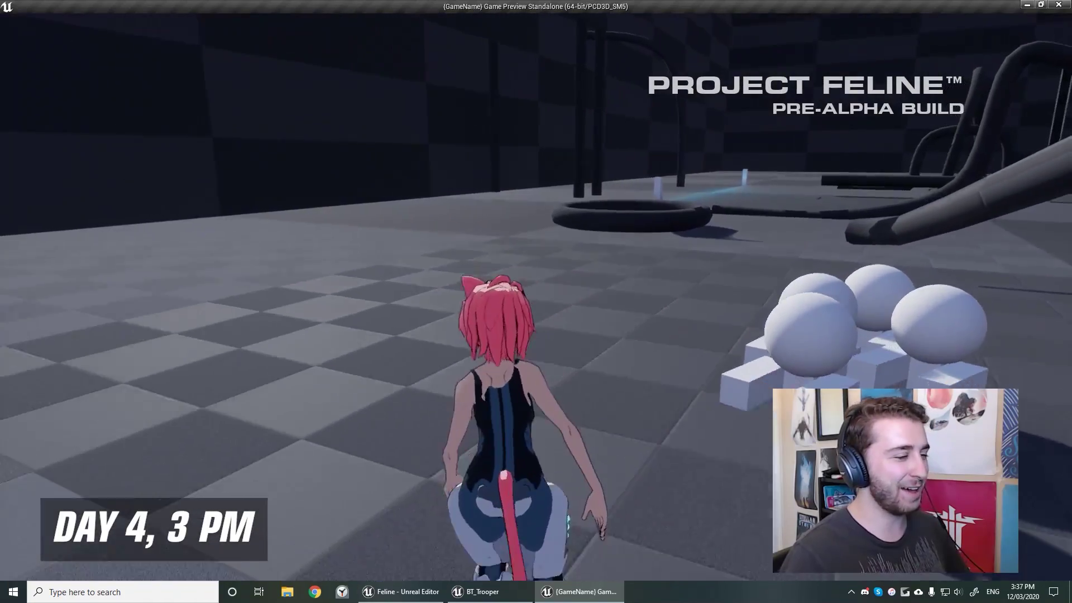
{"action": "key", "text": "d"}
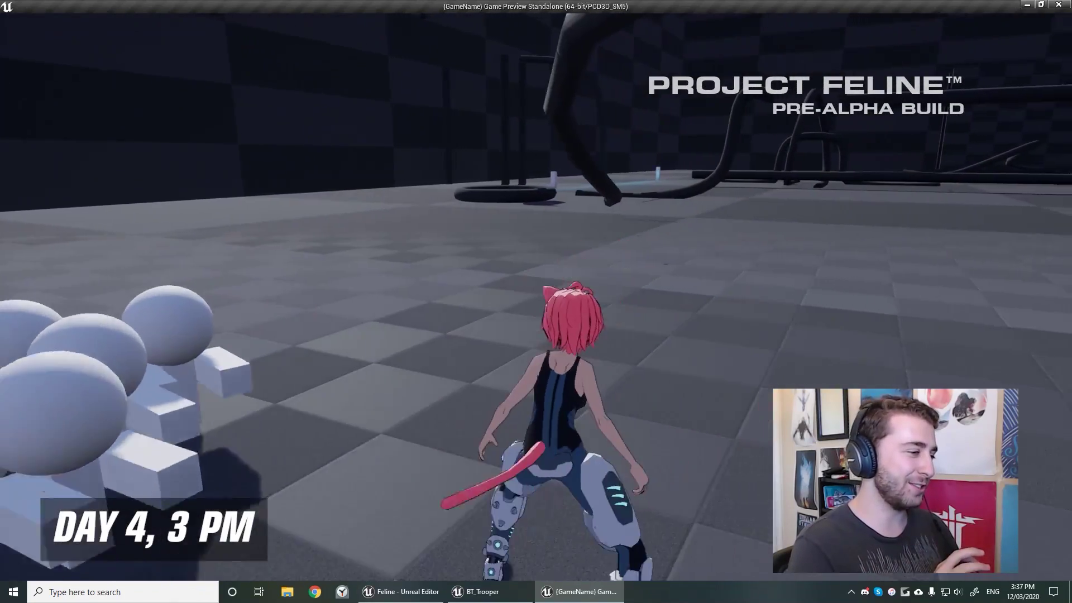
- Run and jump past the trooper group to examine how it keeps following, and end the play-test
{"action": "key", "text": "w"}
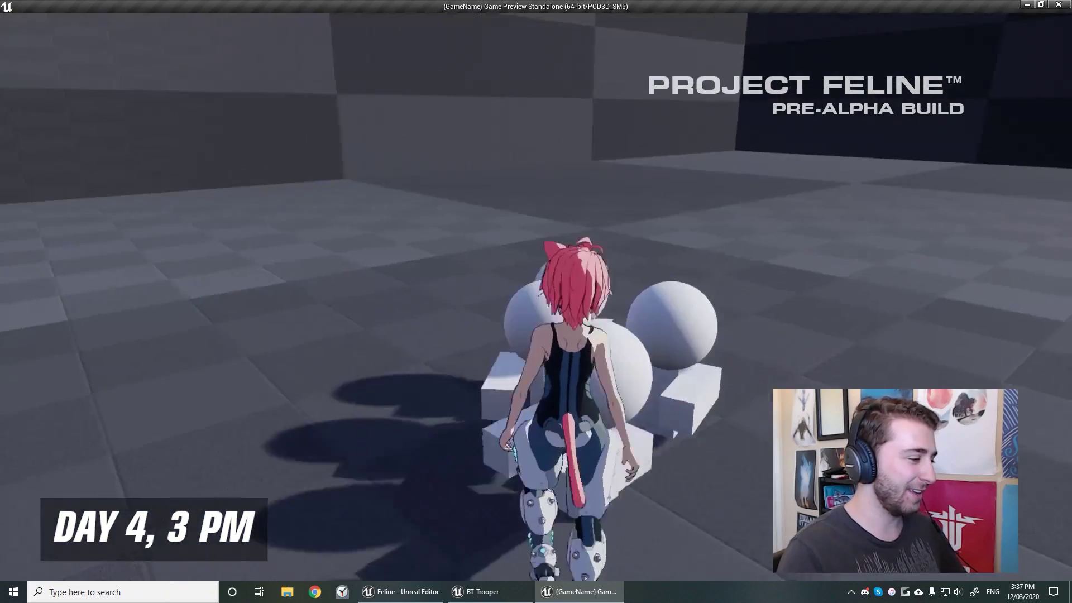
{"action": "key", "text": "w"}
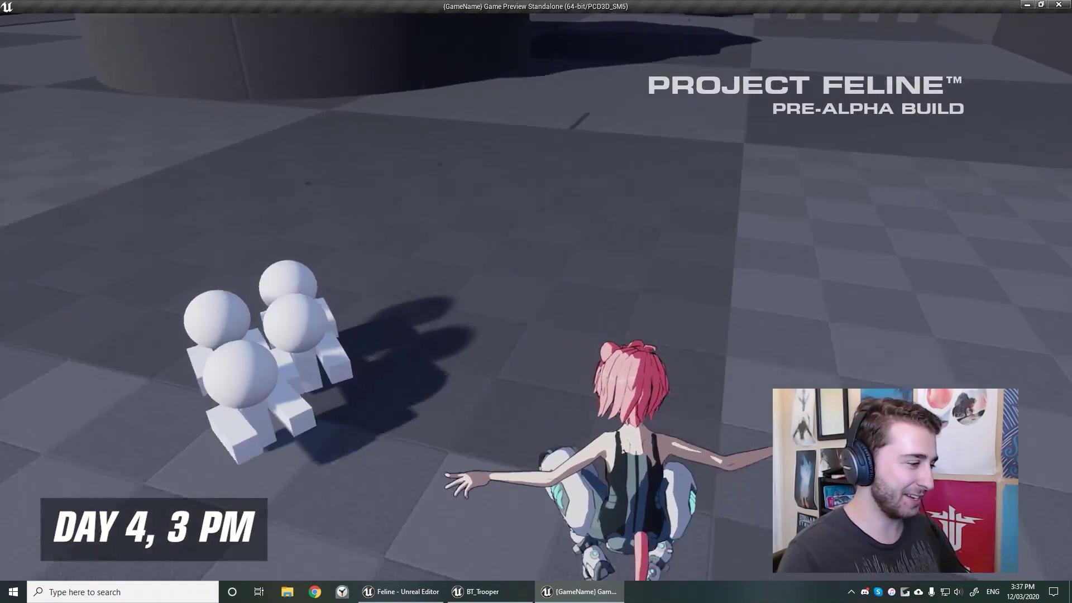
{"action": "key", "text": "w"}
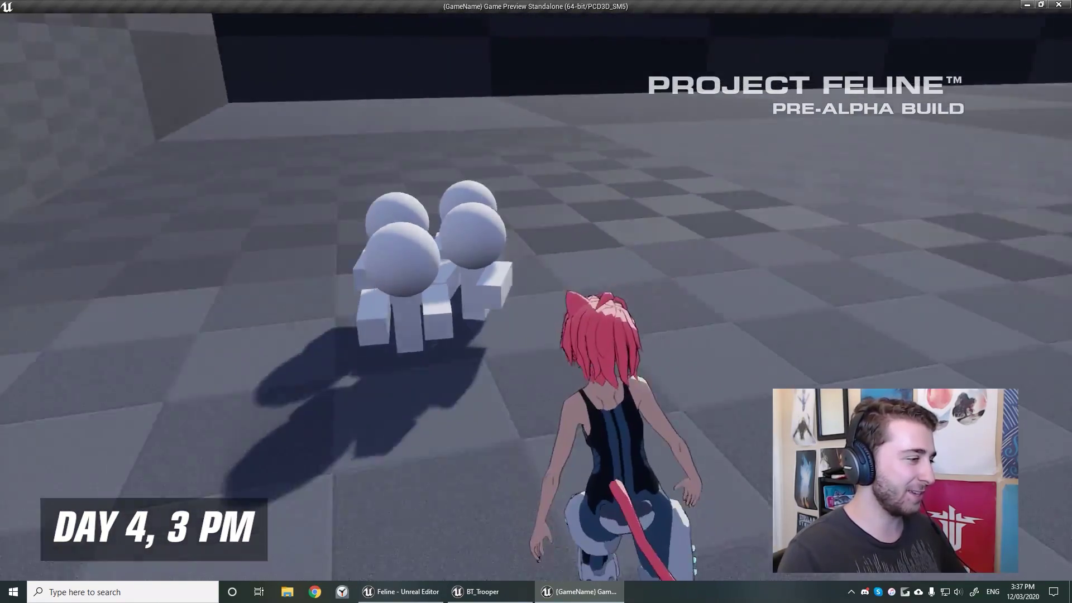
{"action": "key", "text": "space"}
{"action": "key", "text": "w"}
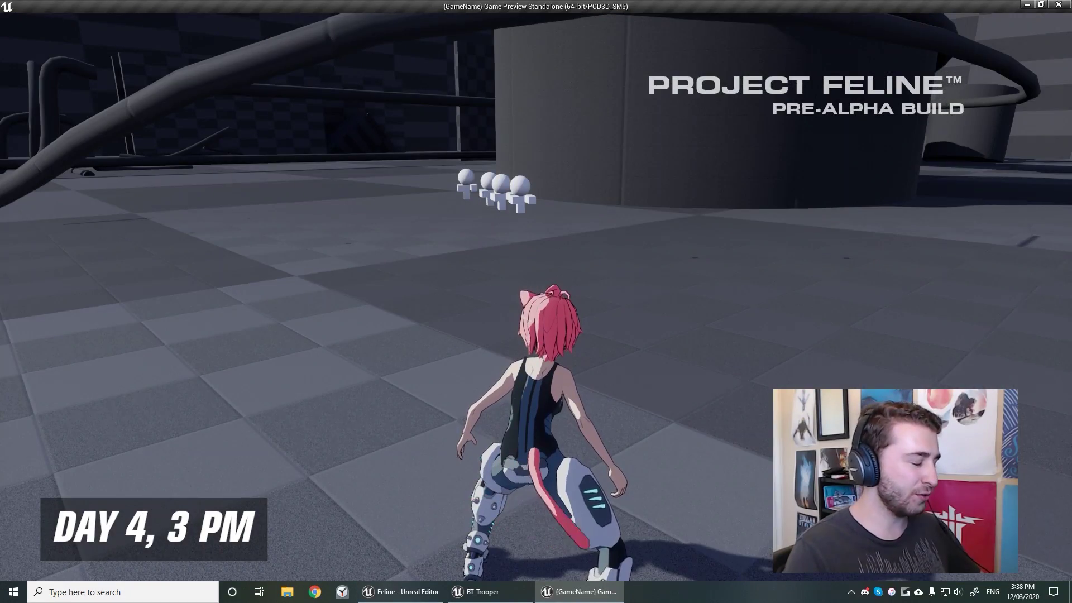
{"action": "key", "text": "Escape"}
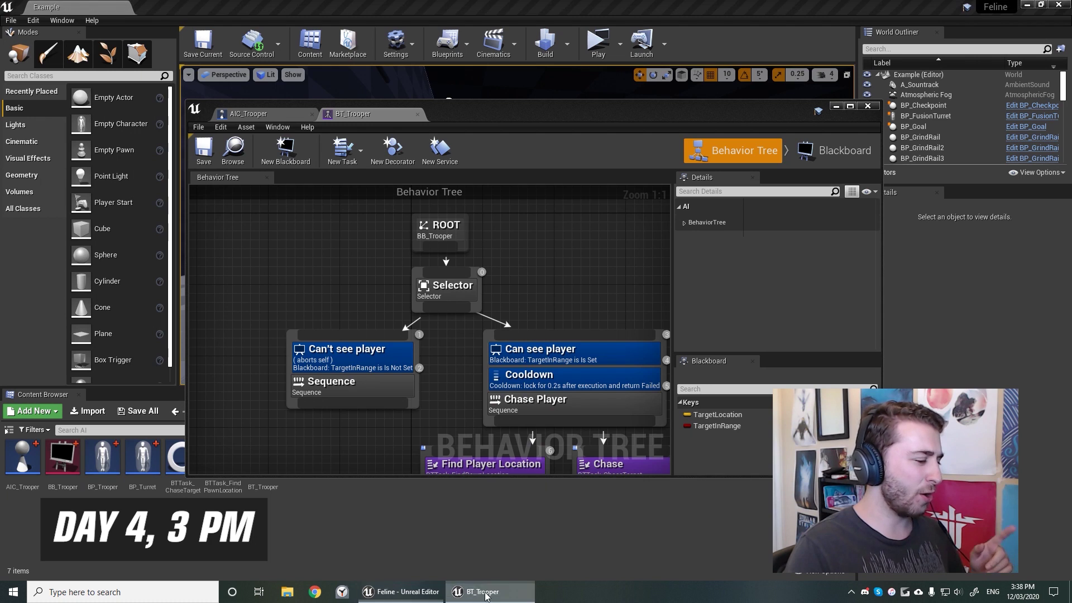
- Review BP_Turret's PawnSensing settings and AIC_Trooper's AIPerception settings, and return to the BT_Trooper behavior tree
{"action": "left_click", "coordinate": [433, 597]}
{"action": "left_click", "coordinate": [347, 412]}
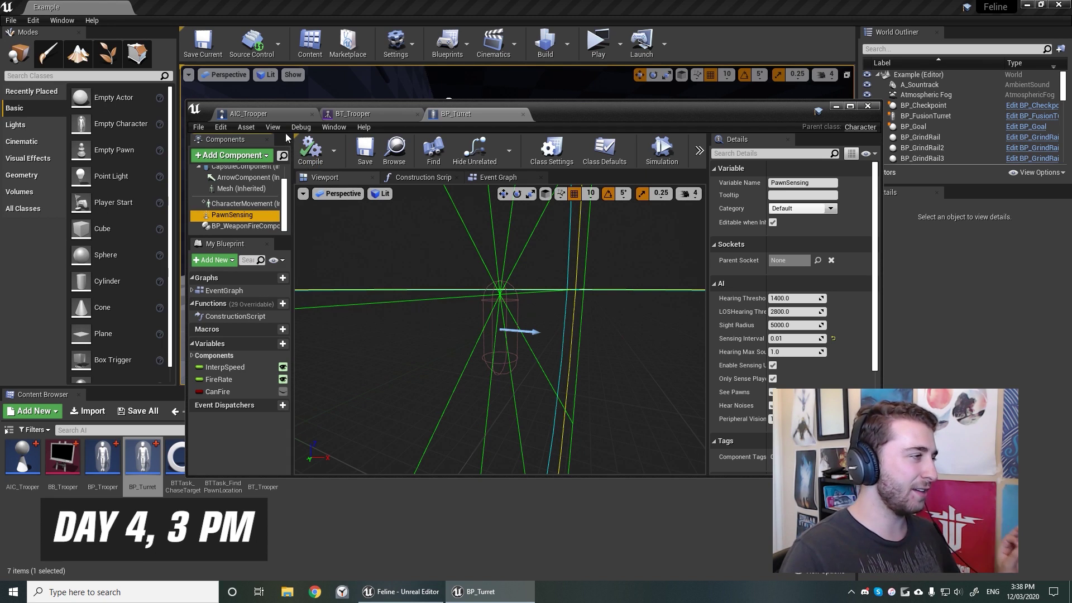
{"action": "left_click", "coordinate": [262, 114]}
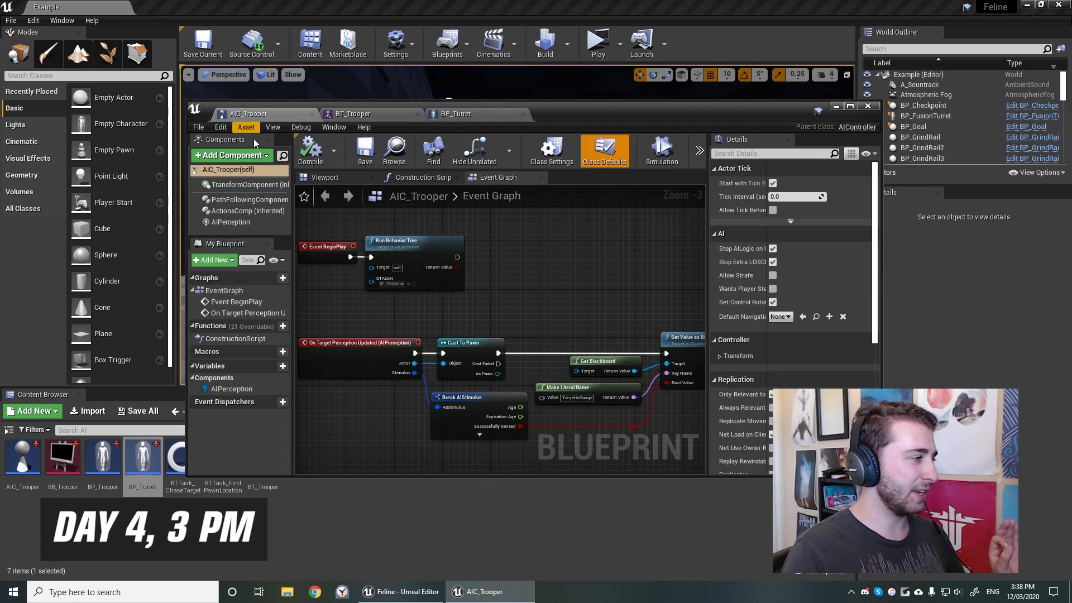
{"action": "left_click", "coordinate": [229, 222]}
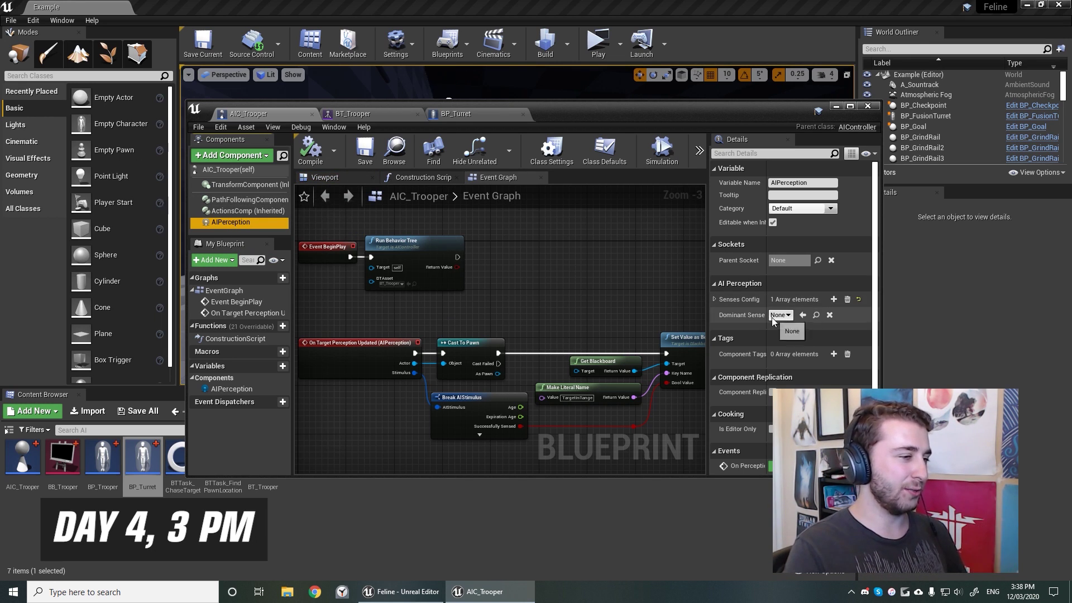
{"action": "left_click", "coordinate": [355, 115]}
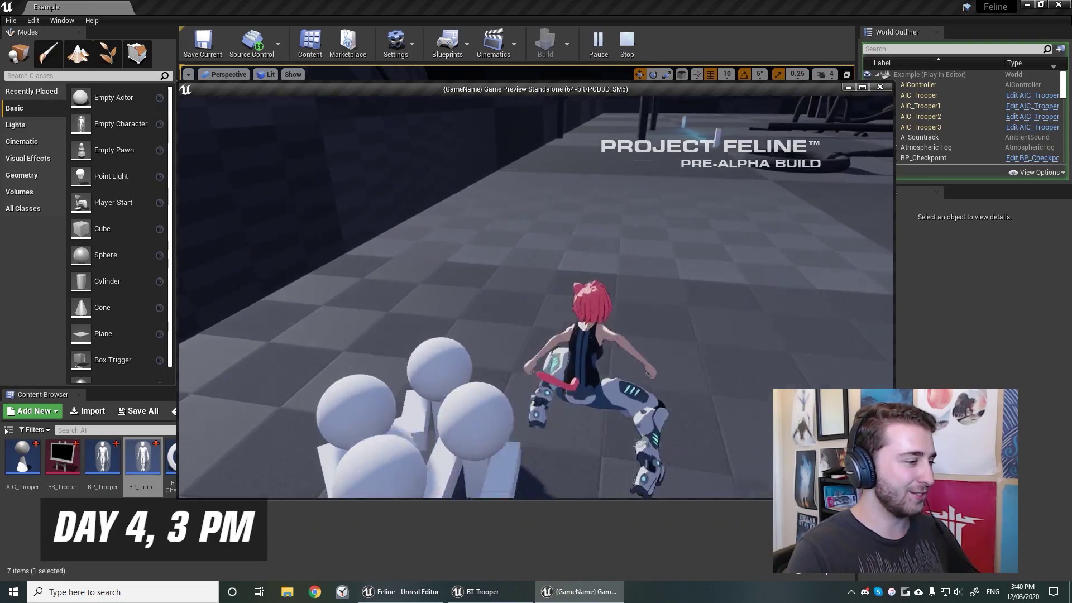
- Play-test the trooper AI in a maximized preview, moving and jumping around the group beside the checkpoint
{"action": "key", "text": "space"}
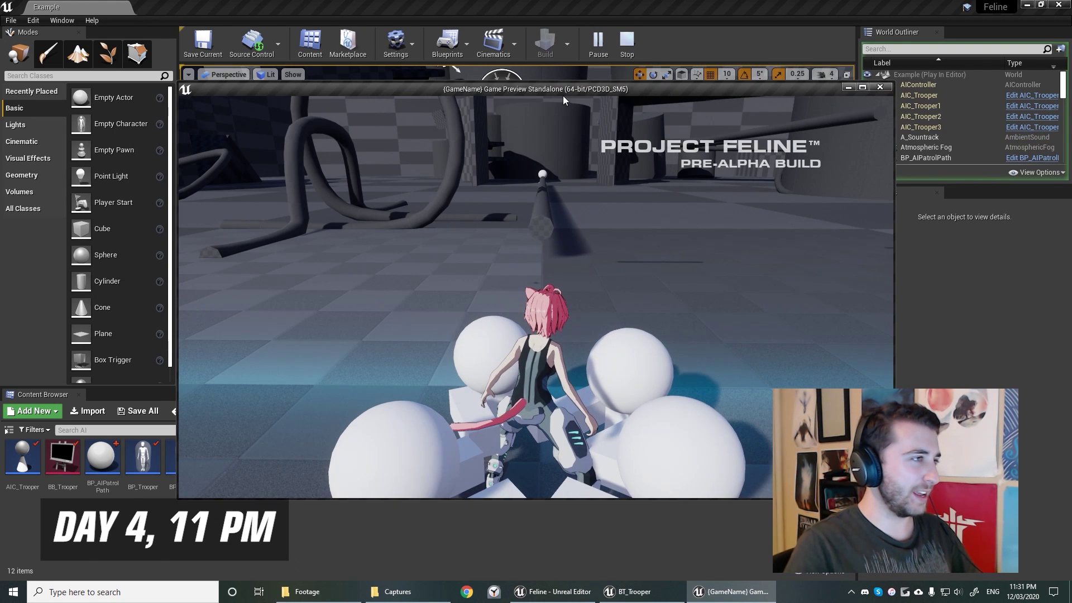
{"action": "double_click", "coordinate": [558, 89]}
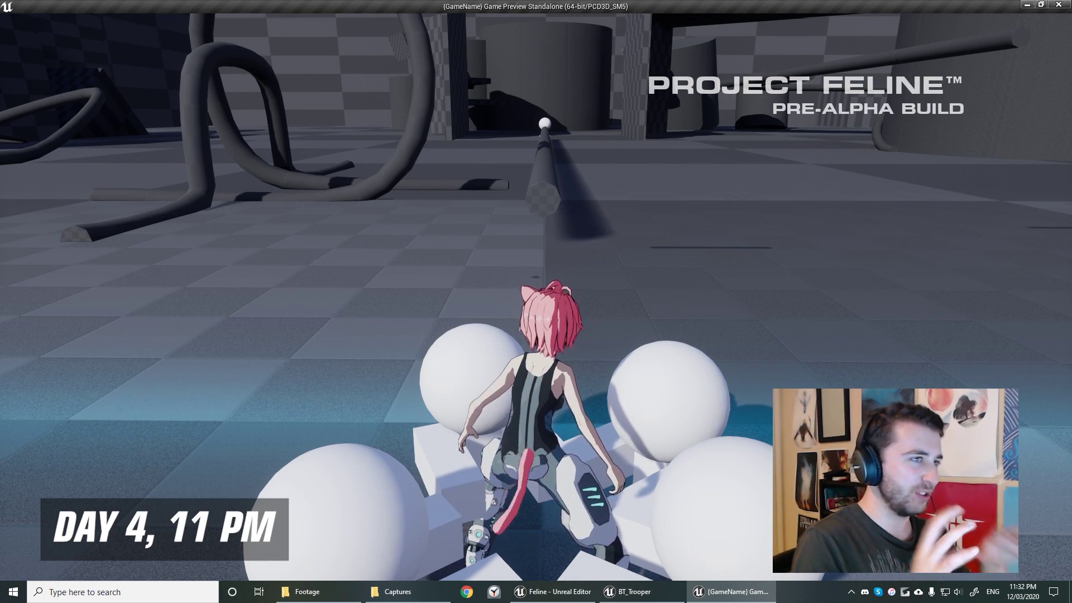
{"action": "key", "text": "w"}
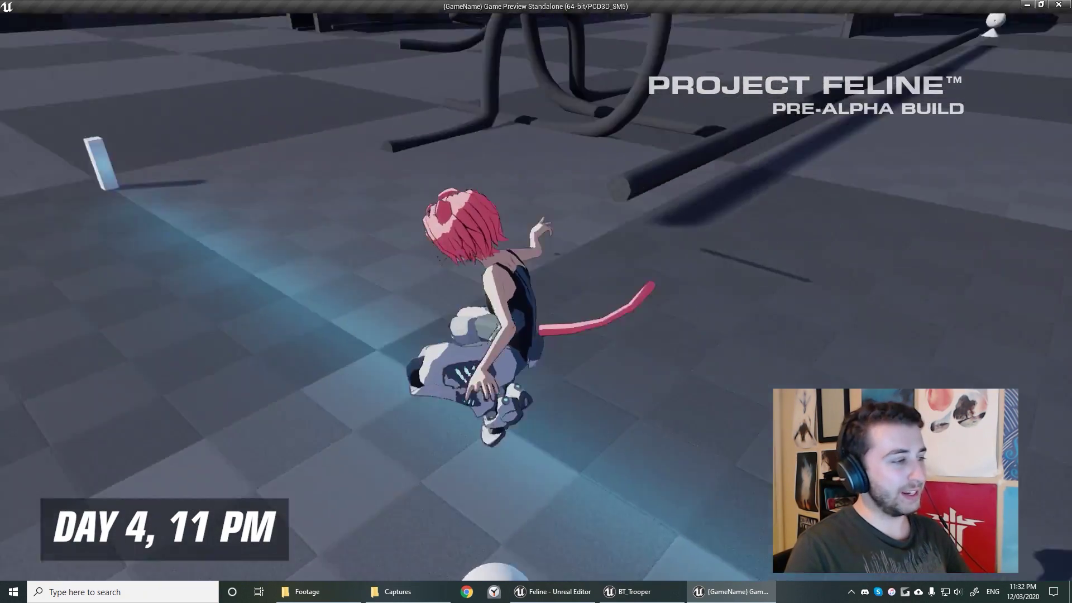
{"action": "key", "text": "space"}
{"action": "key", "text": "d"}
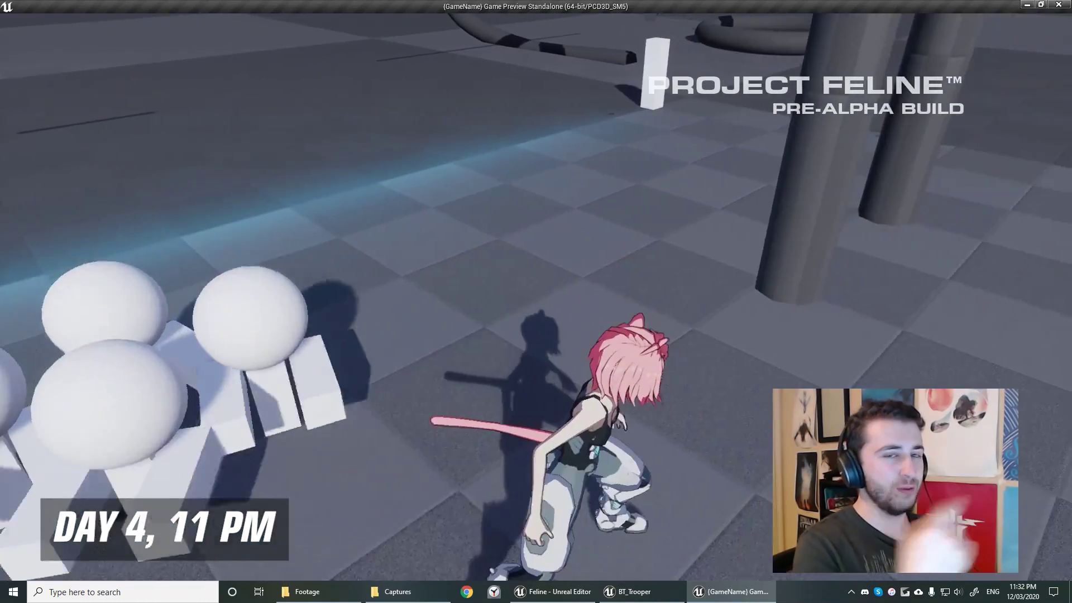
{"action": "key", "text": "a"}
{"action": "key", "text": "w"}
{"action": "key", "text": "d"}
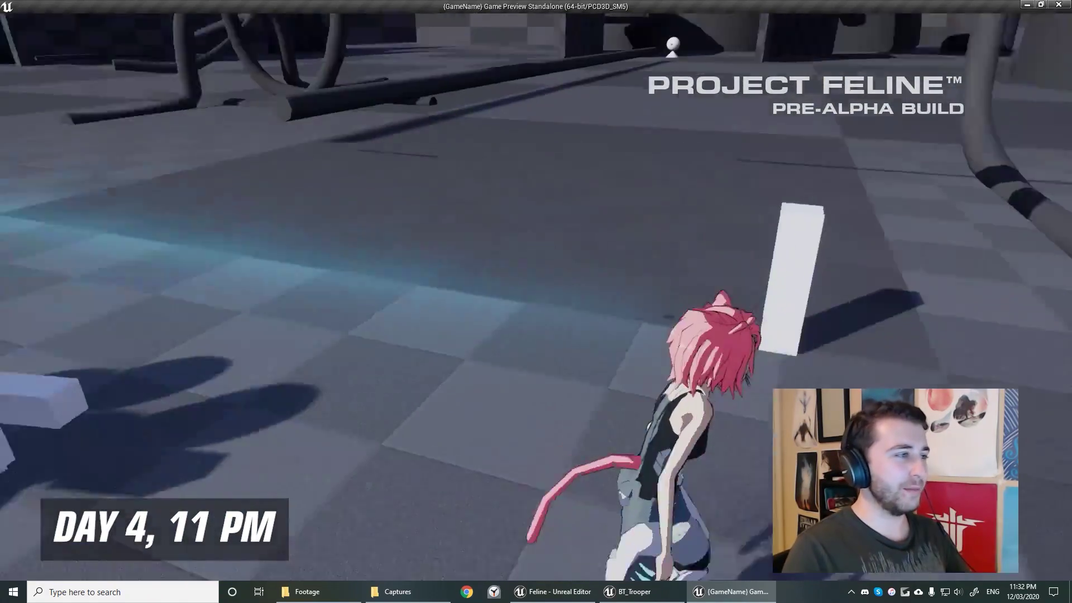
- Lead the chasing troopers away from the checkpoint and wall-run along the nearby wall to examine their pursuit
{"action": "key", "text": "s"}
{"action": "key", "text": "a"}
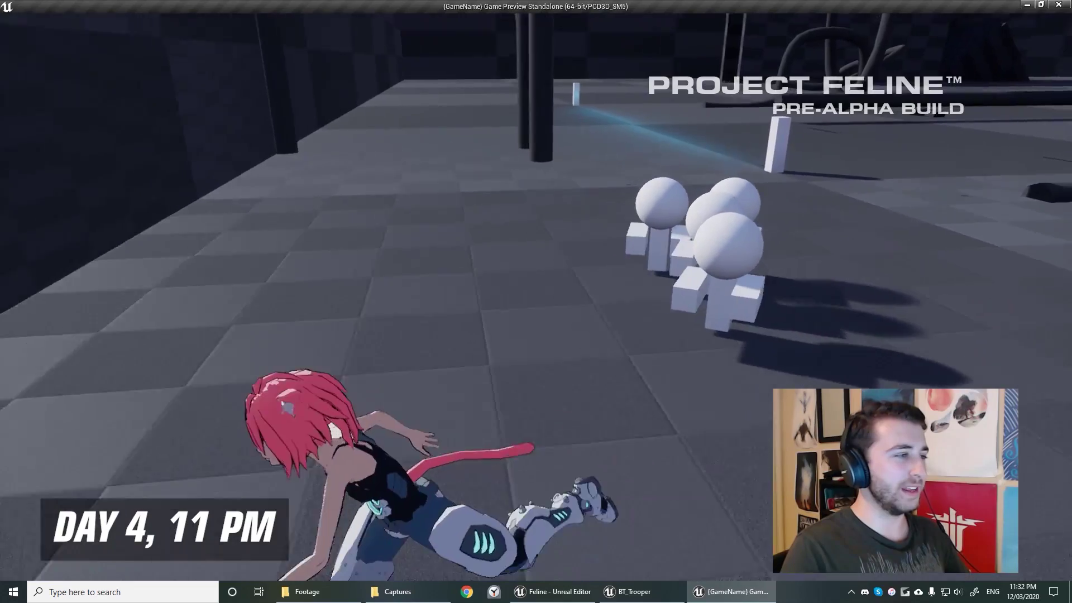
{"action": "key", "text": "s"}
{"action": "key", "text": "space"}
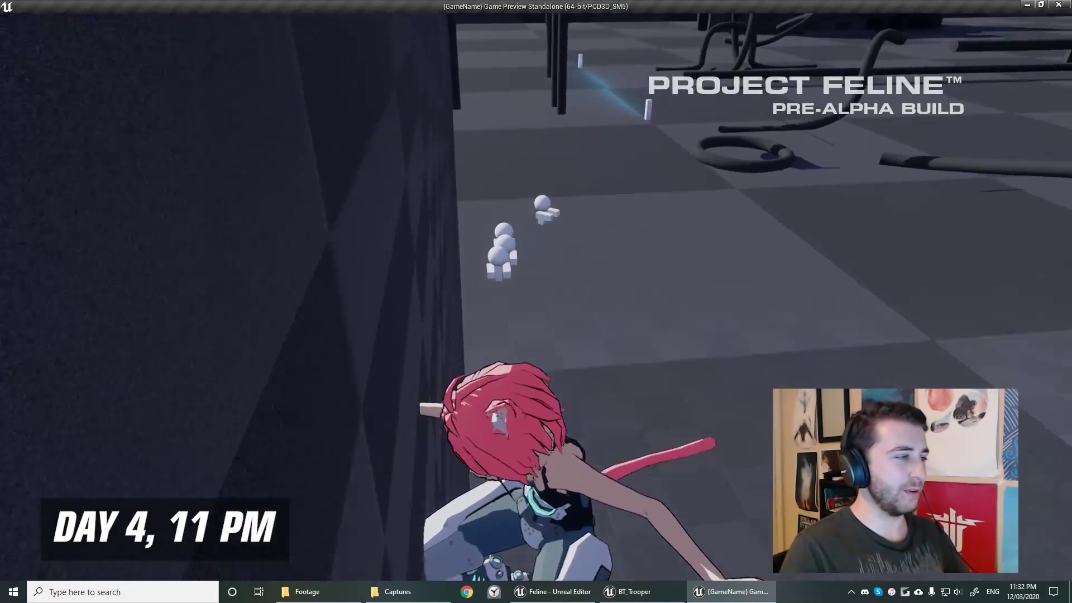
{"action": "key", "text": "w"}
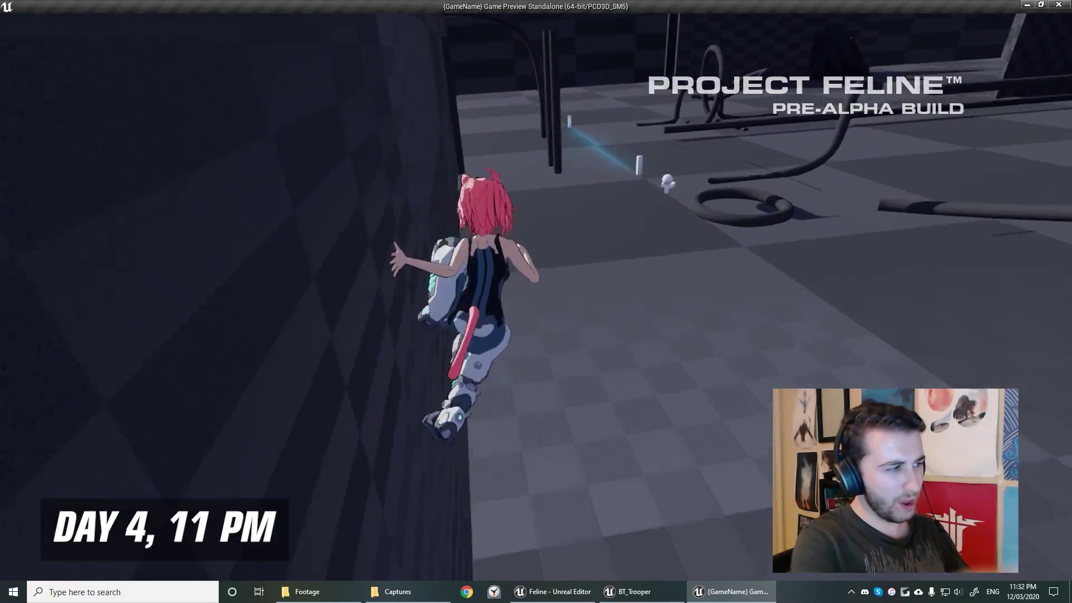
{"action": "key", "text": "space"}
{"action": "key", "text": "a"}
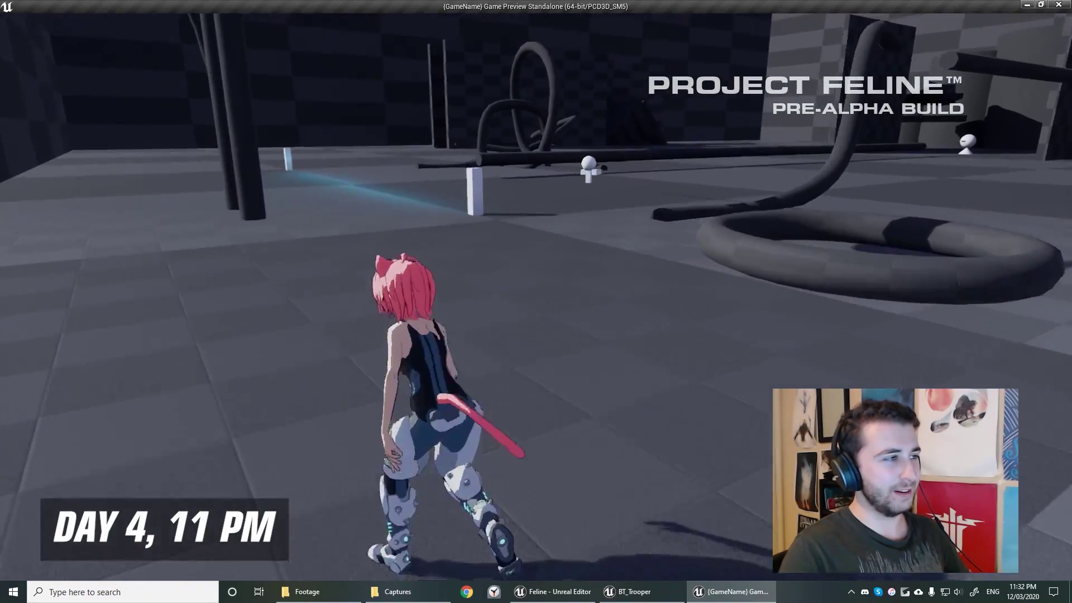
- Move the character side to side near the checkpoint to examine the patrolling and chasing troopers, and end the play-test
{"action": "key", "text": "d"}
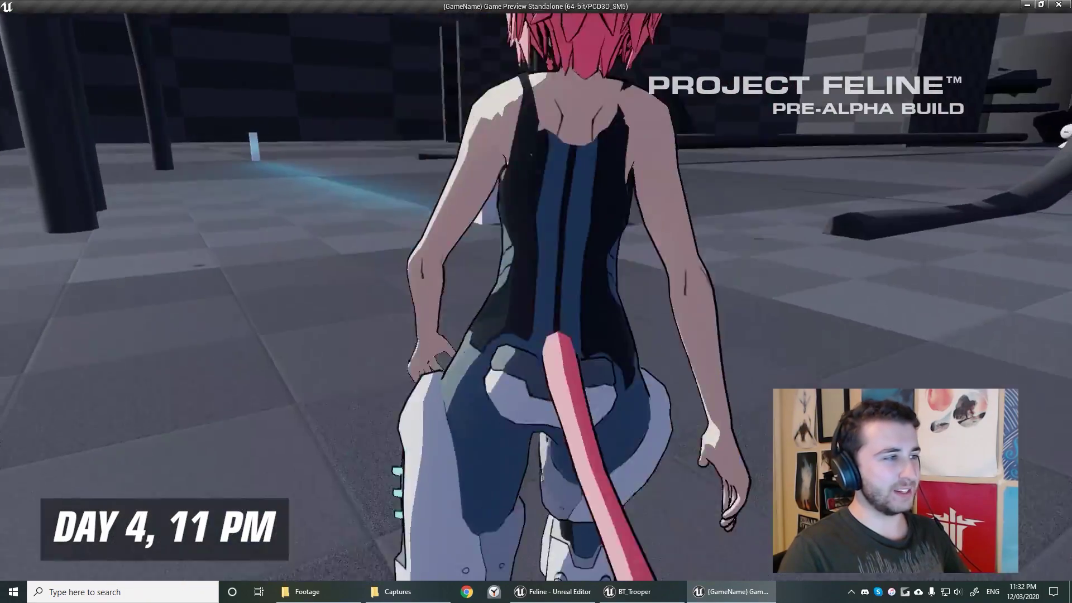
{"action": "key", "text": "a"}
{"action": "key", "text": "d"}
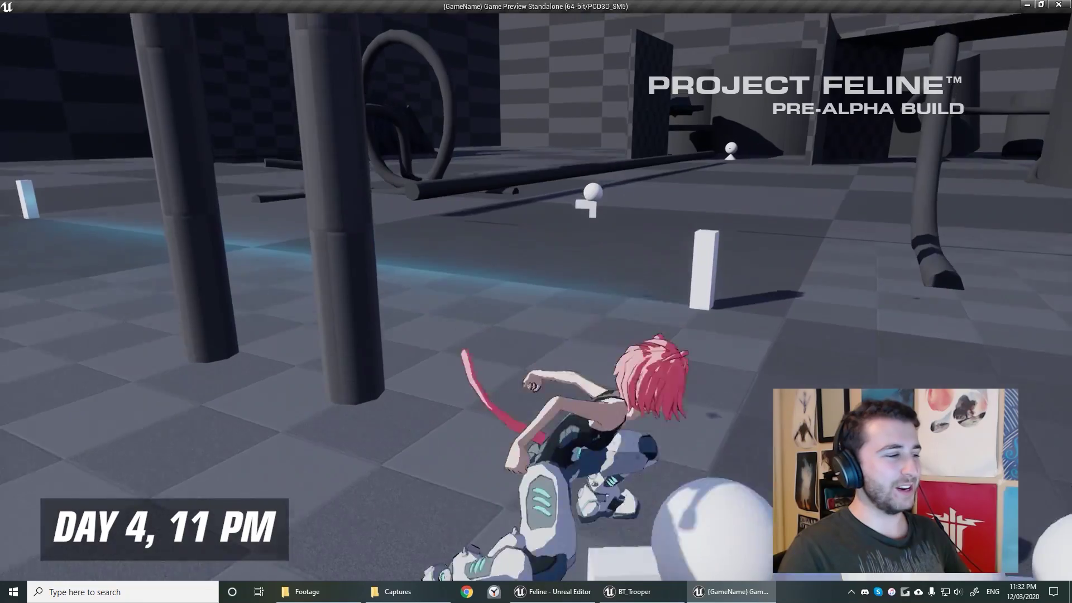
{"action": "key", "text": "a"}
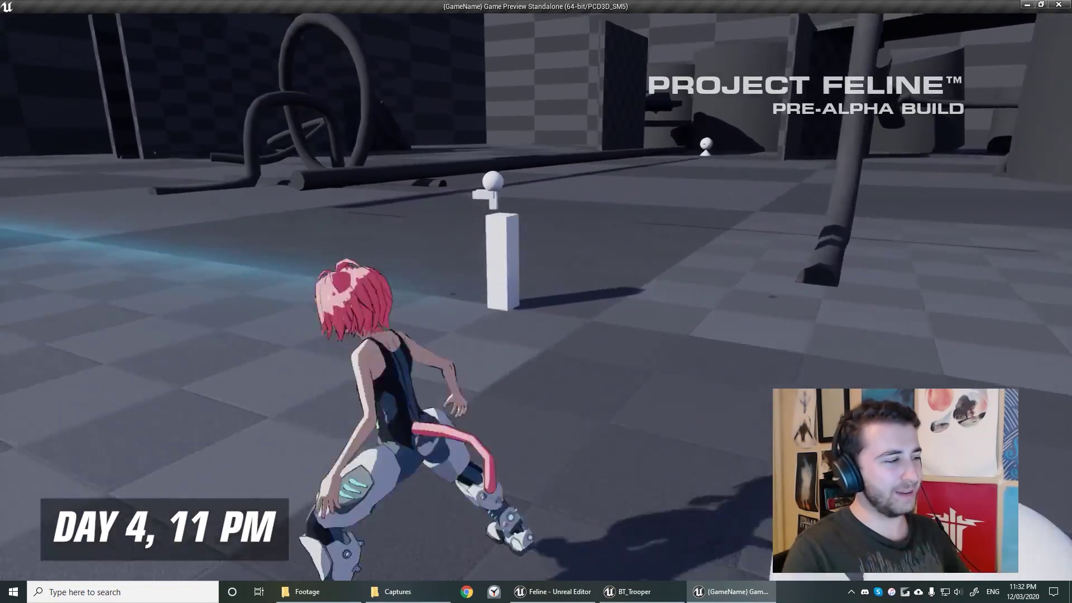
{"action": "key", "text": "d"}
{"action": "key", "text": "d"}
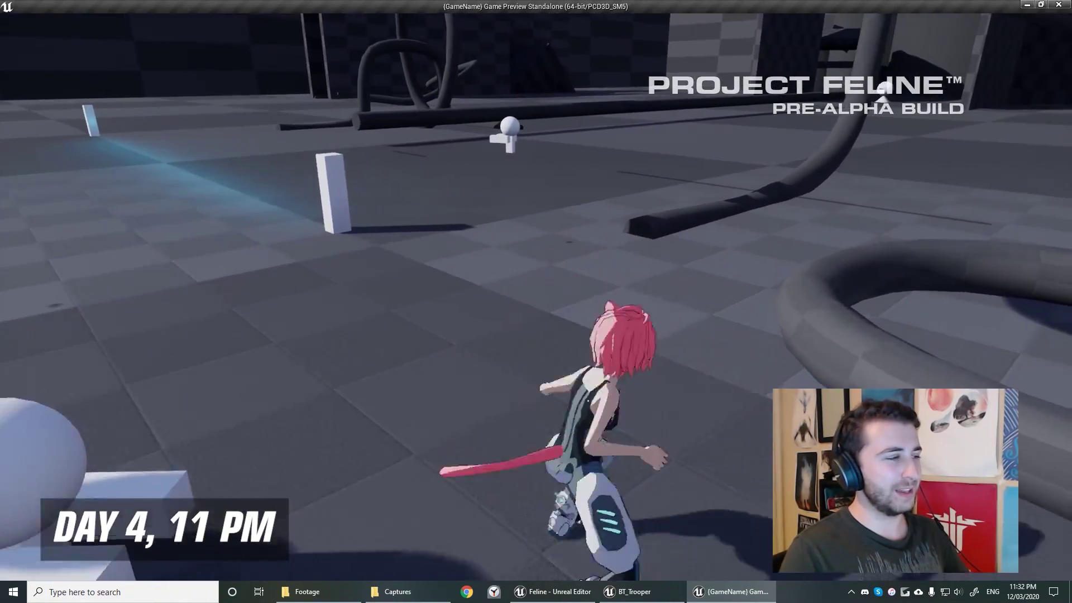
{"action": "key", "text": "w"}
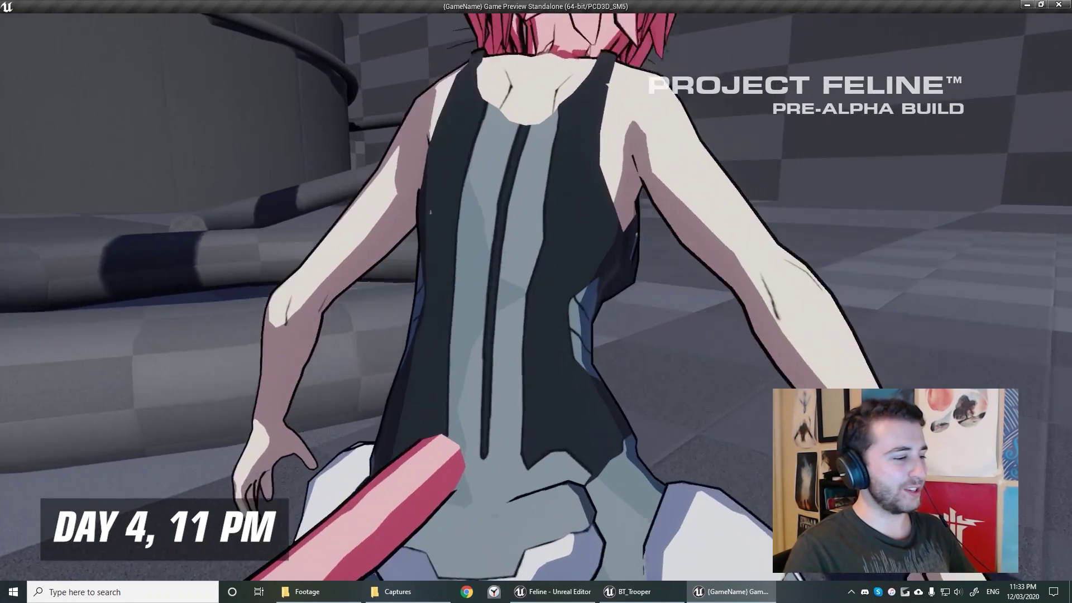
{"action": "key", "text": "Escape"}
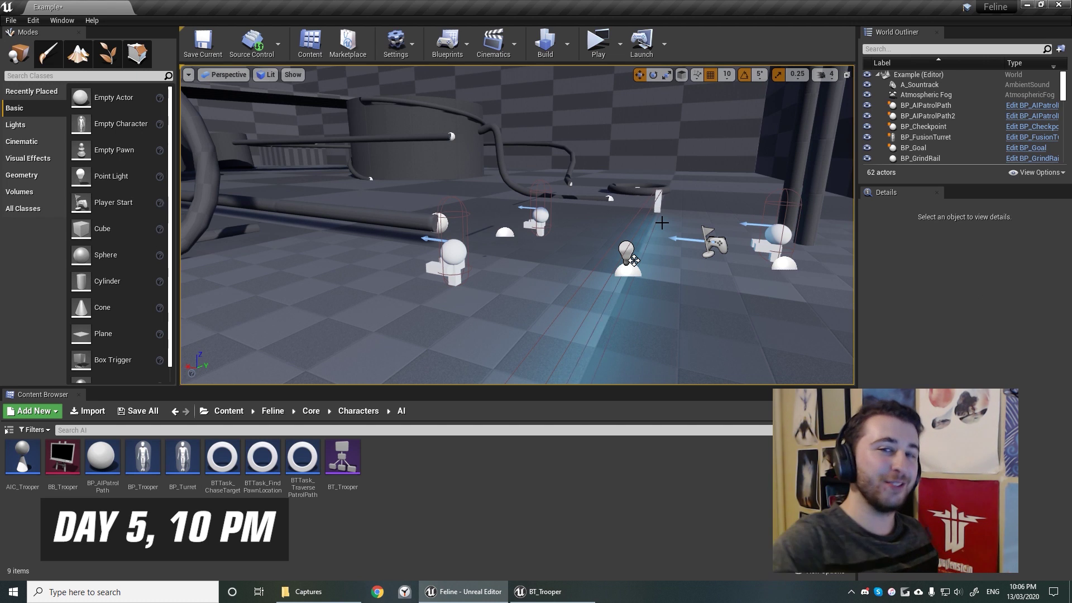
- Place another BP_AIPatrolPath actor on the floor near BP_Telsadrone2 and move it across to the open area beside the white post
{"action": "left_click", "coordinate": [541, 216]}
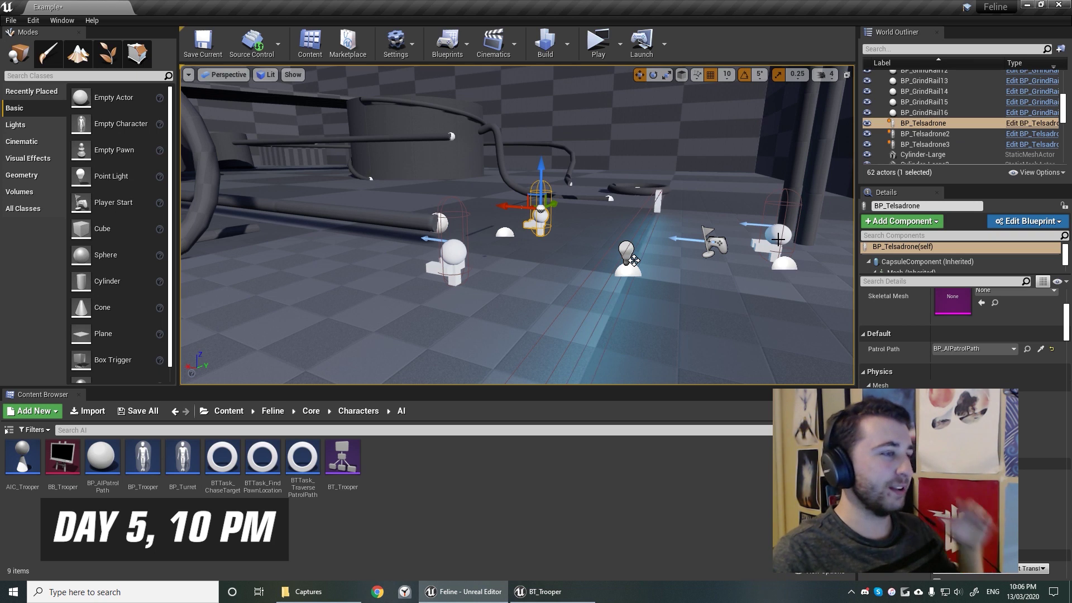
{"action": "left_click", "coordinate": [449, 261]}
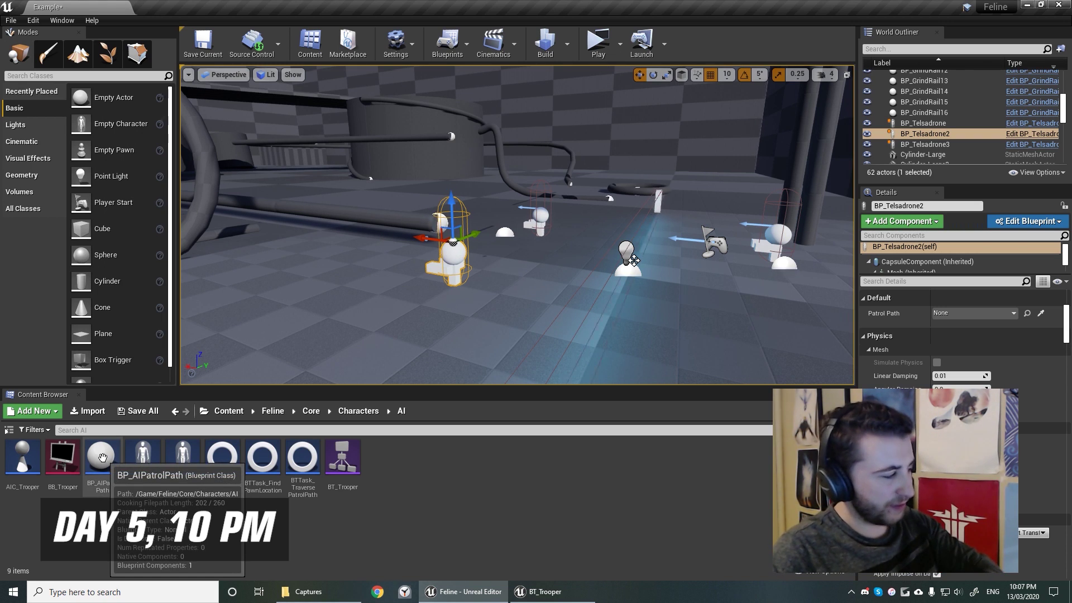
{"action": "left_click_drag", "start_coordinate": [102, 458], "coordinate": [398, 335]}
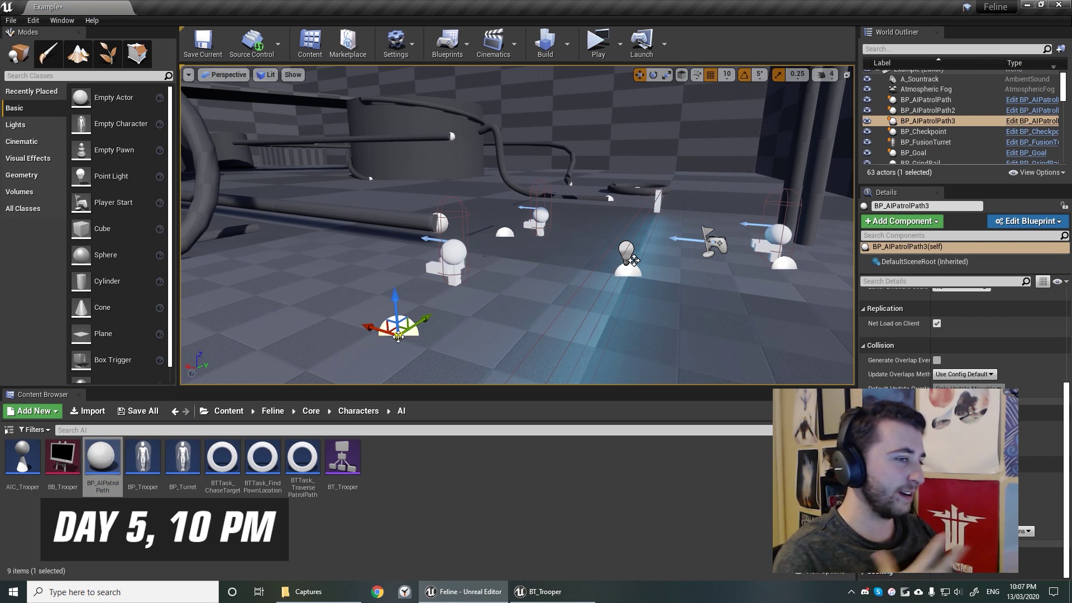
{"action": "right_click_drag", "start_coordinate": [398, 336], "coordinate": [268, 335]}
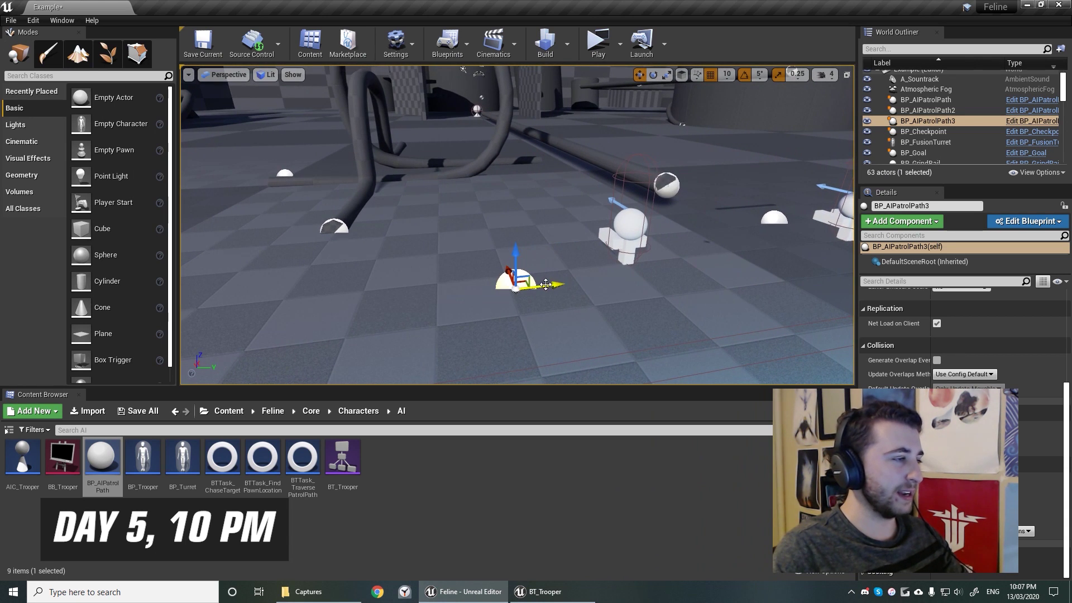
{"action": "left_click_drag", "start_coordinate": [542, 284], "coordinate": [294, 298]}
{"action": "right_click_drag", "start_coordinate": [334, 284], "coordinate": [254, 299]}
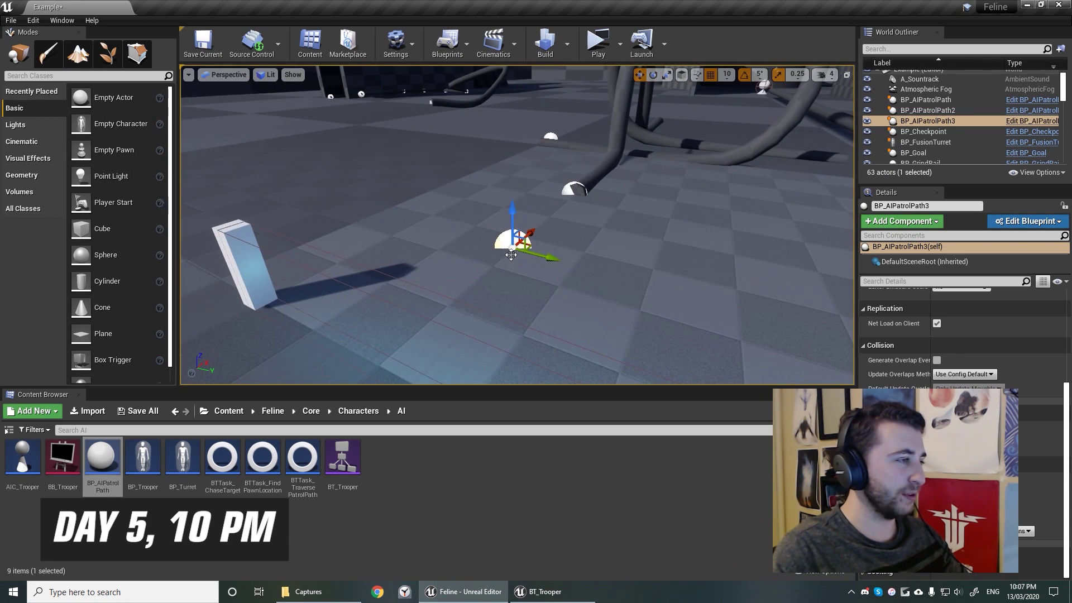
{"action": "left_click_drag", "start_coordinate": [531, 233], "coordinate": [521, 241]}
{"action": "left_click_drag", "start_coordinate": [521, 241], "coordinate": [509, 250]}
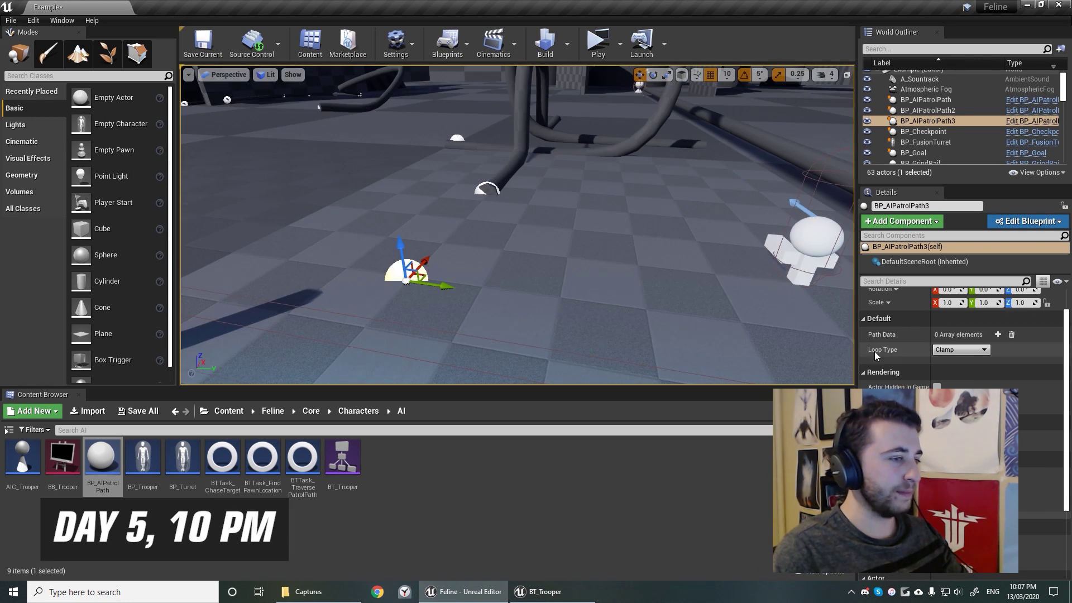
- Add five Path Data points to BP_AIPatrolPath3 and spread their locations across the floor near BP_Telsadrone2
{"action": "scroll", "coordinate": [877, 346], "scroll_direction": "down", "scroll_amount": 1}
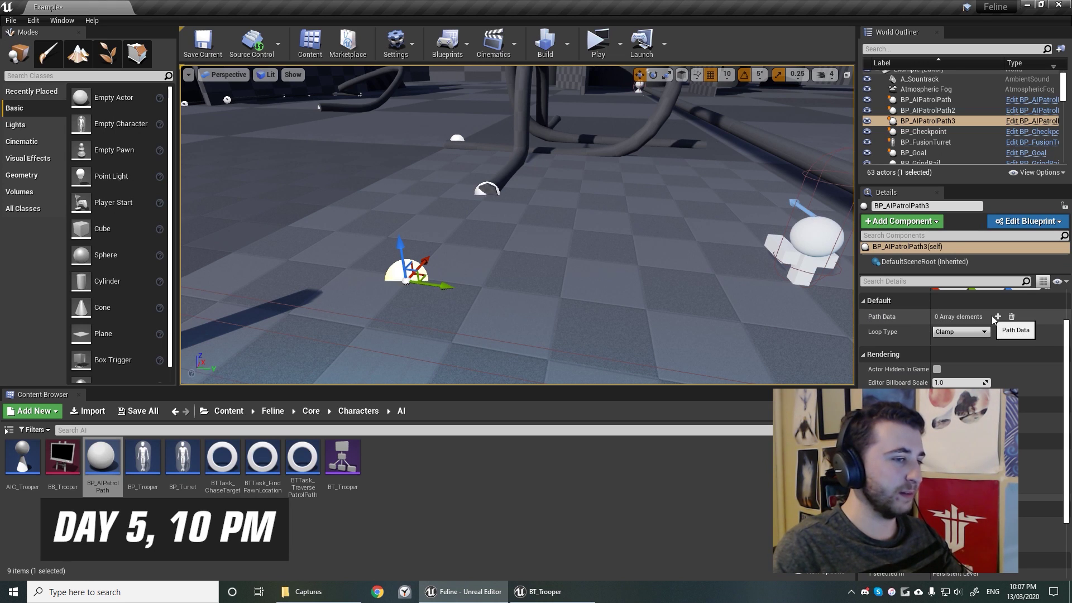
{"action": "left_click", "coordinate": [995, 316]}
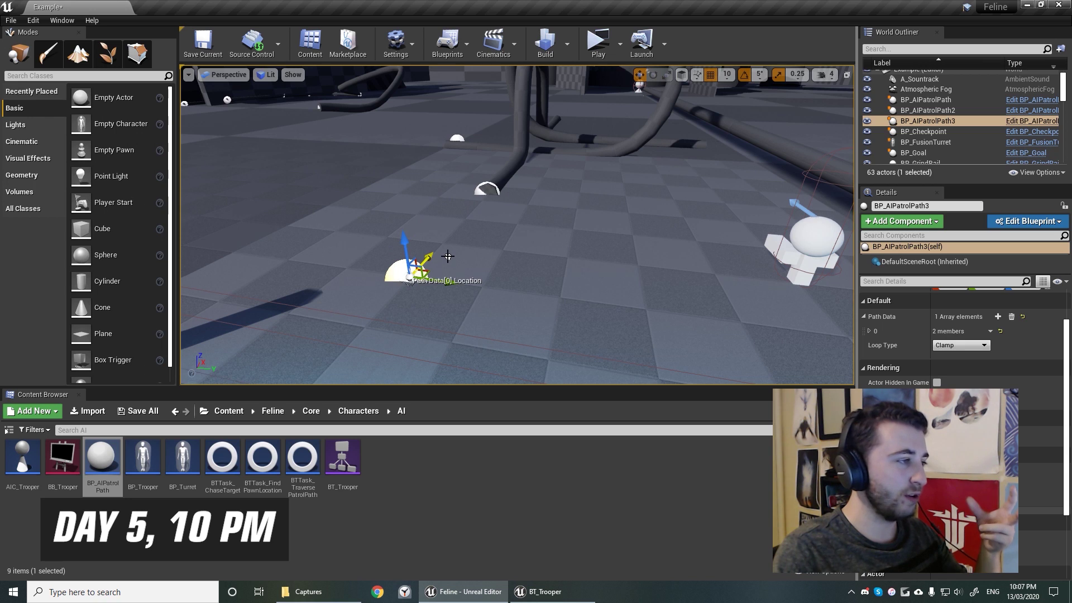
{"action": "left_click", "coordinate": [997, 316]}
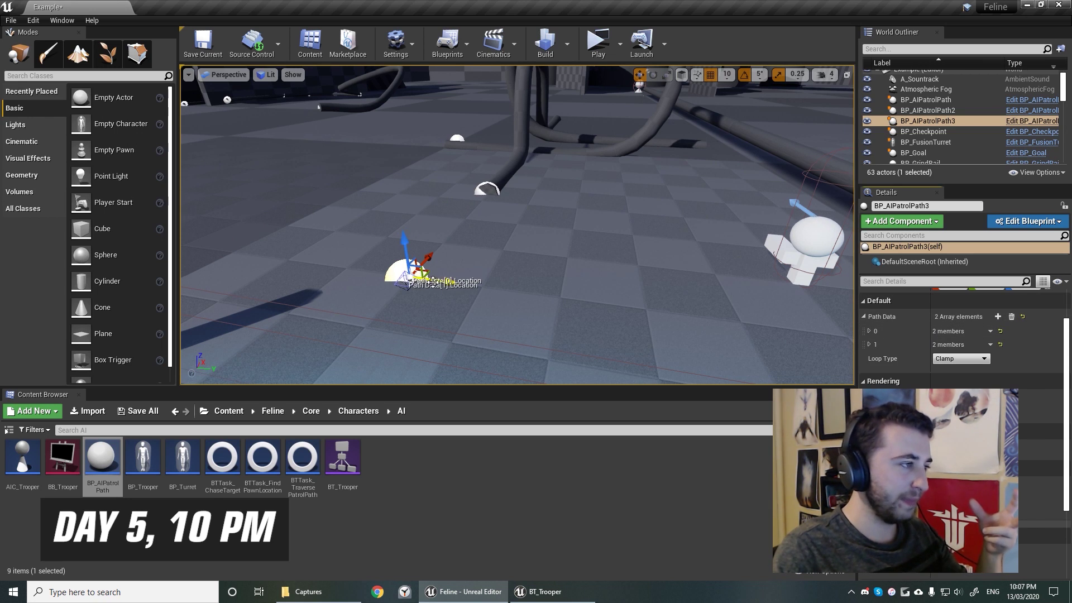
{"action": "right_click_drag", "start_coordinate": [439, 282], "coordinate": [471, 282]}
{"action": "left_click_drag", "start_coordinate": [346, 289], "coordinate": [529, 241]}
{"action": "left_click", "coordinate": [552, 245]}
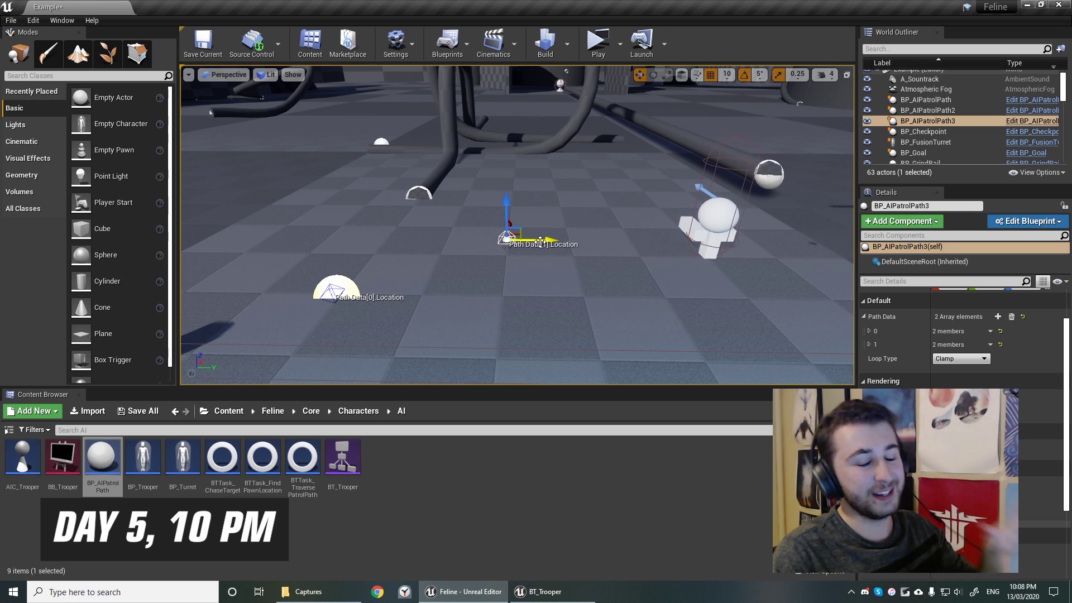
{"action": "left_click_drag", "start_coordinate": [541, 240], "coordinate": [471, 213]}
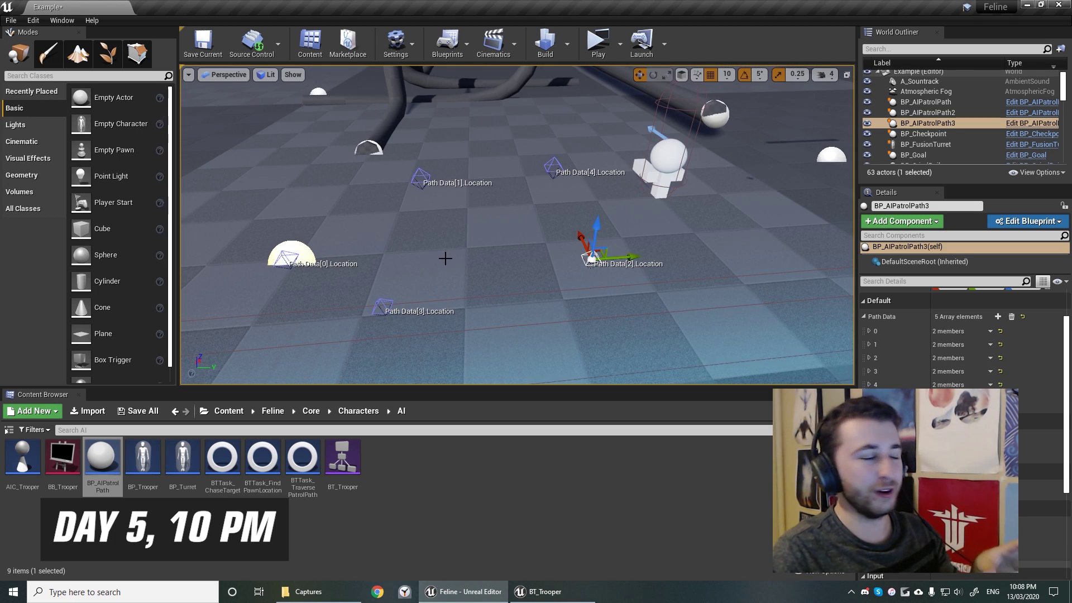
{"action": "left_click", "coordinate": [423, 176]}
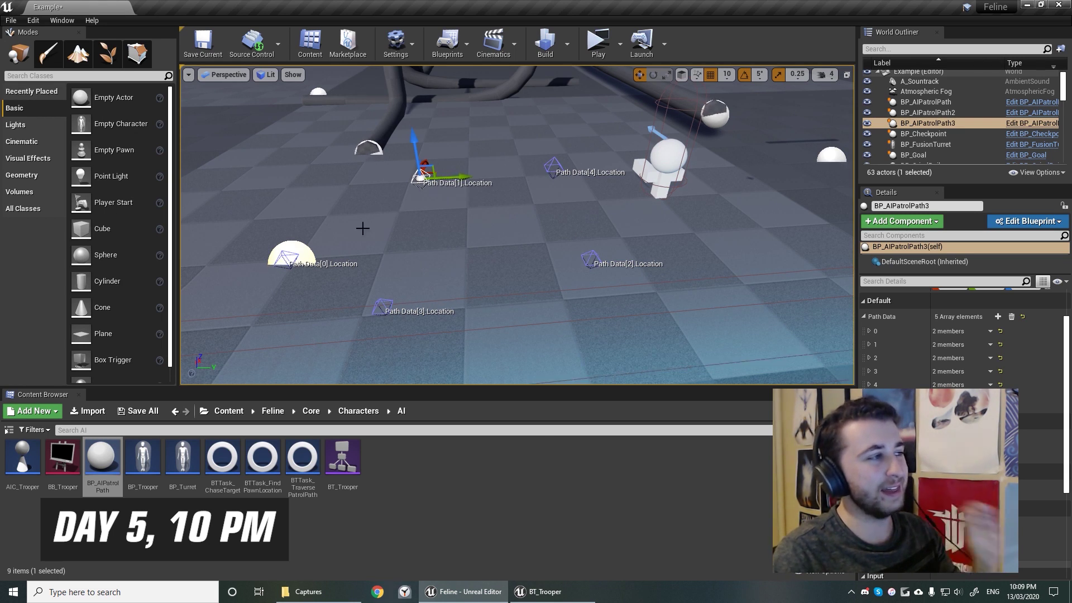
- Assign BP_AIPatrolPath3 as the Patrol Path of BP_Telsadrone2
{"action": "left_click", "coordinate": [663, 158]}
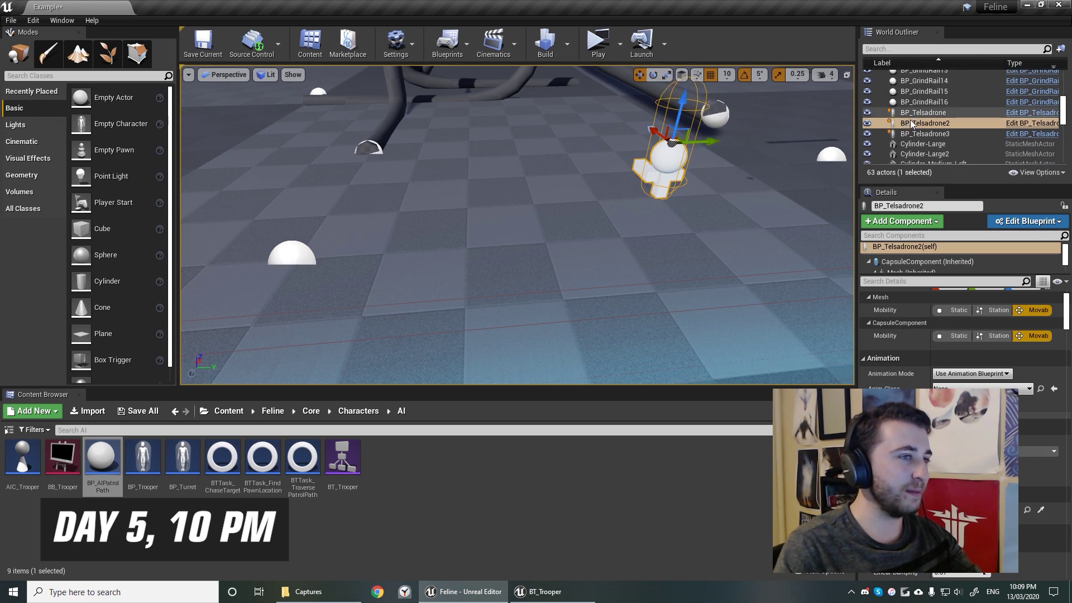
{"action": "scroll", "coordinate": [878, 339], "scroll_direction": "down", "scroll_amount": 6}
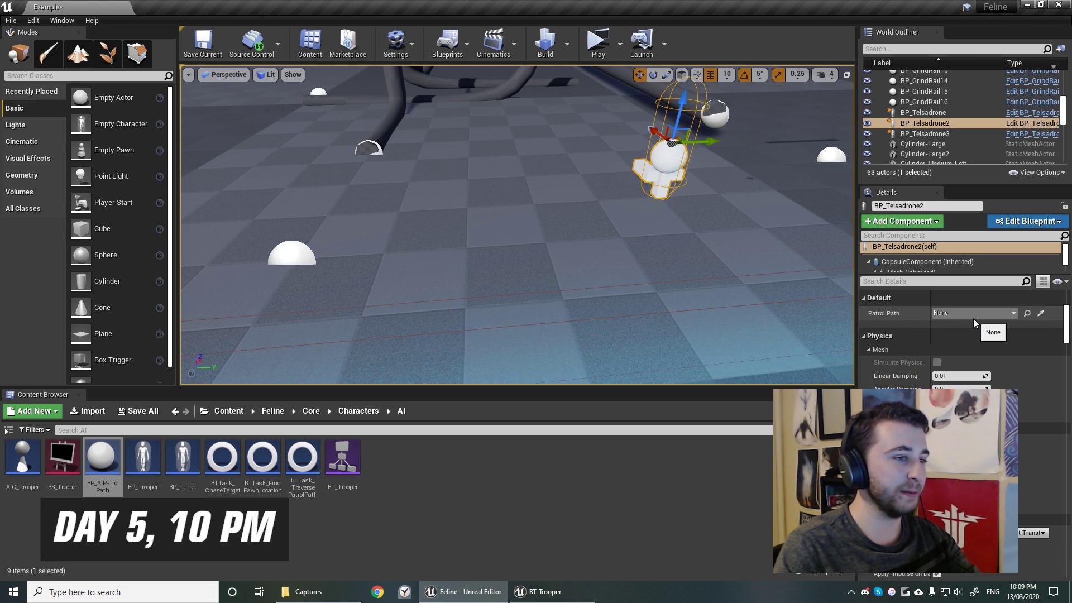
{"action": "left_click", "coordinate": [952, 312]}
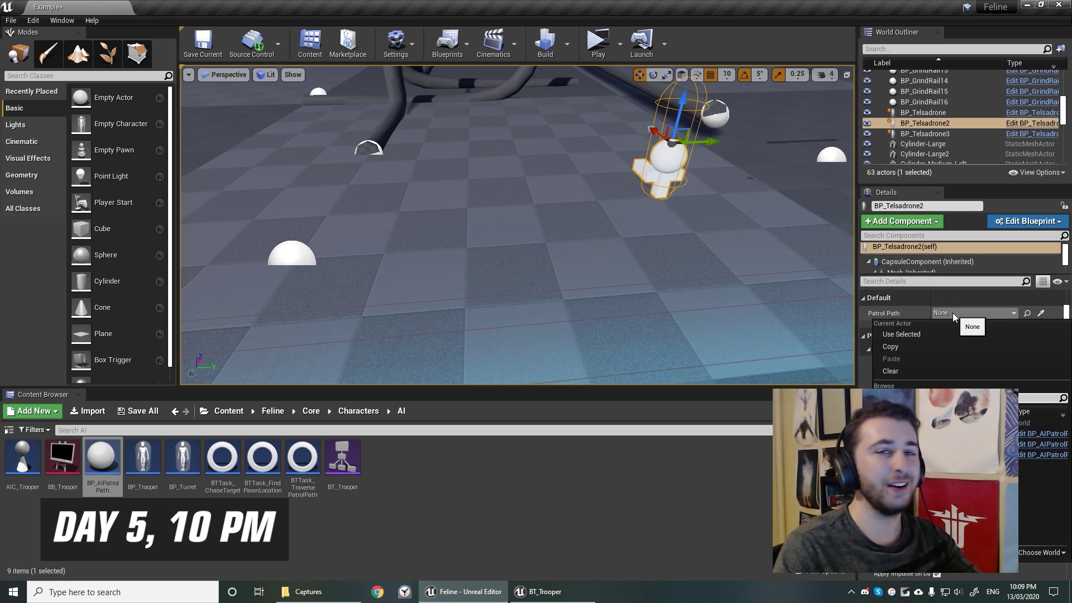
{"action": "left_click", "coordinate": [921, 454]}
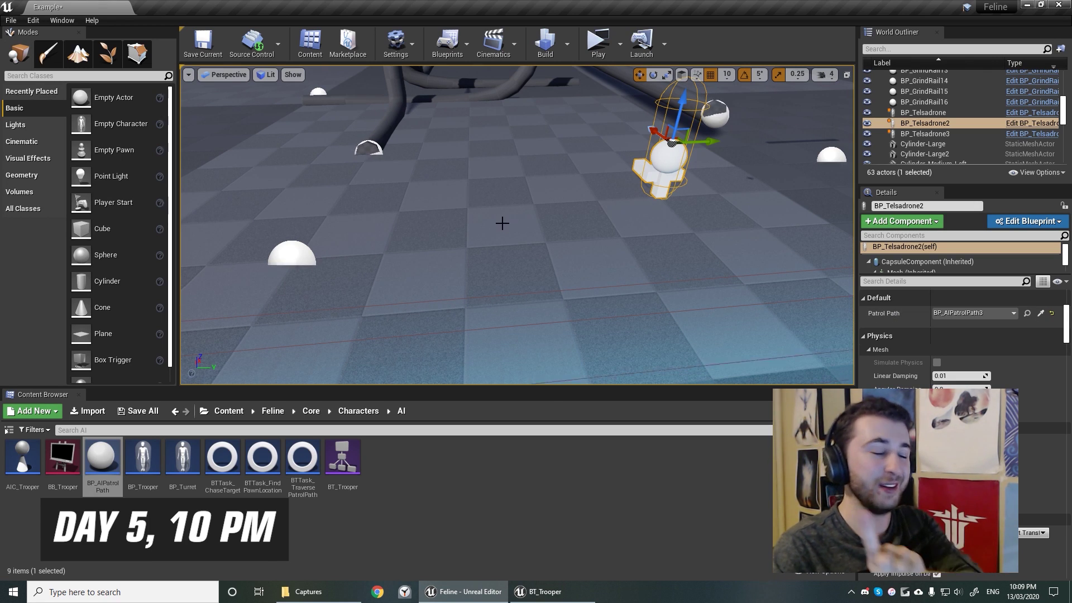
- Try the Loop option as BP_AIPatrolPath3's Loop Type, and set it to ZigZag
{"action": "left_click", "coordinate": [294, 258]}
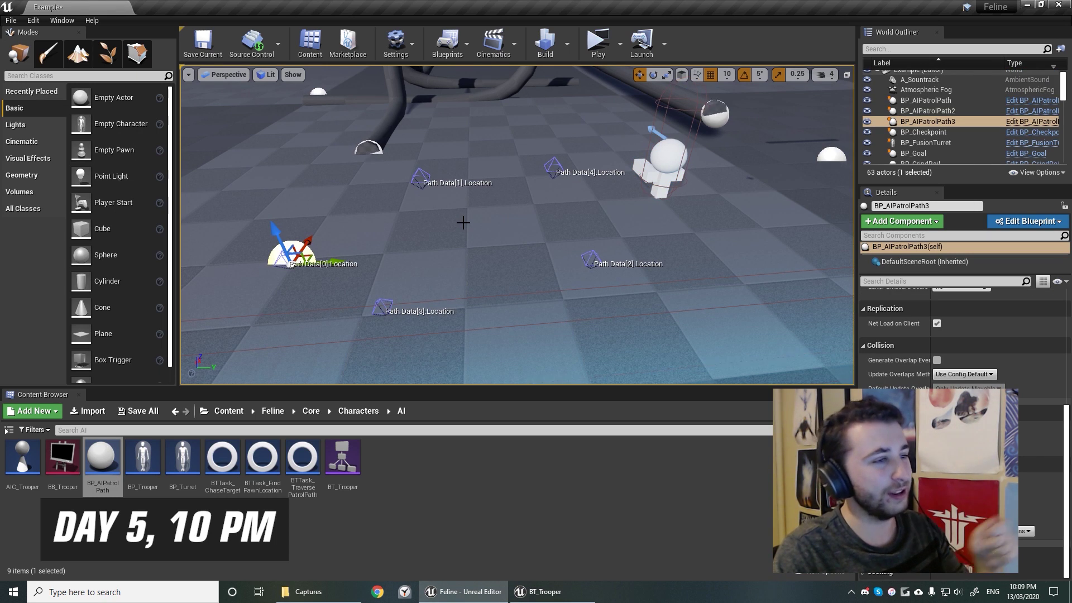
{"action": "scroll", "coordinate": [900, 383], "scroll_direction": "up", "scroll_amount": 5}
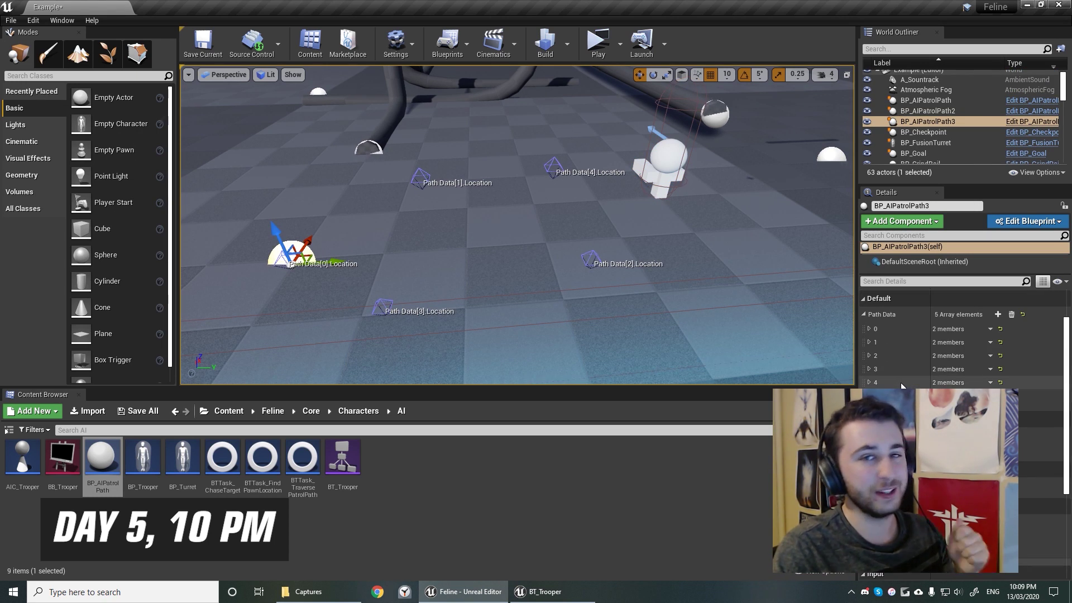
{"action": "left_click", "coordinate": [875, 314]}
{"action": "scroll", "coordinate": [902, 300], "scroll_direction": "down", "scroll_amount": 1}
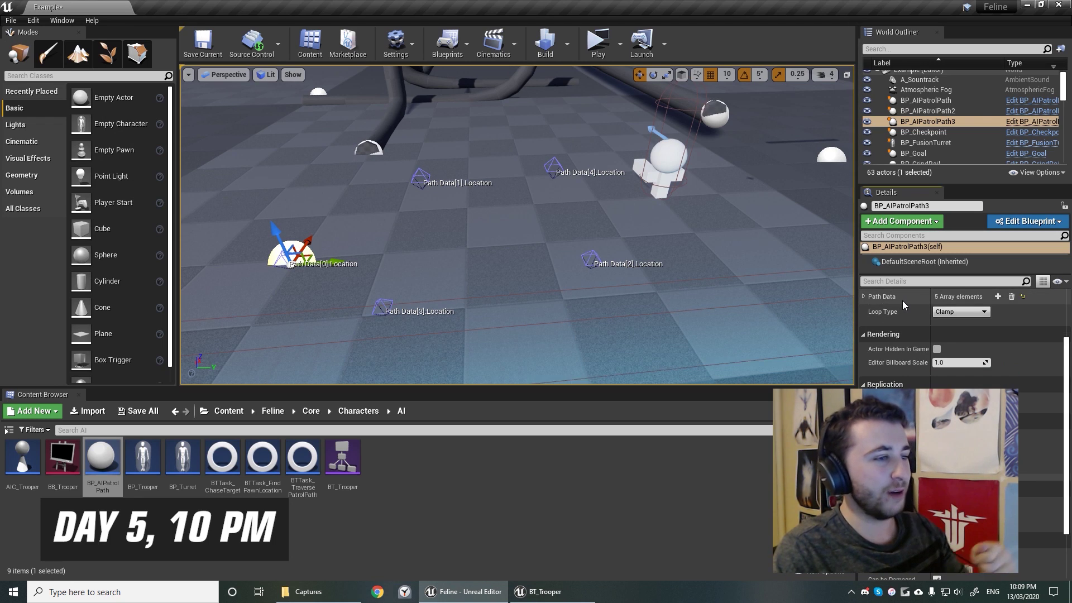
{"action": "left_click", "coordinate": [974, 311]}
{"action": "left_click", "coordinate": [948, 328]}
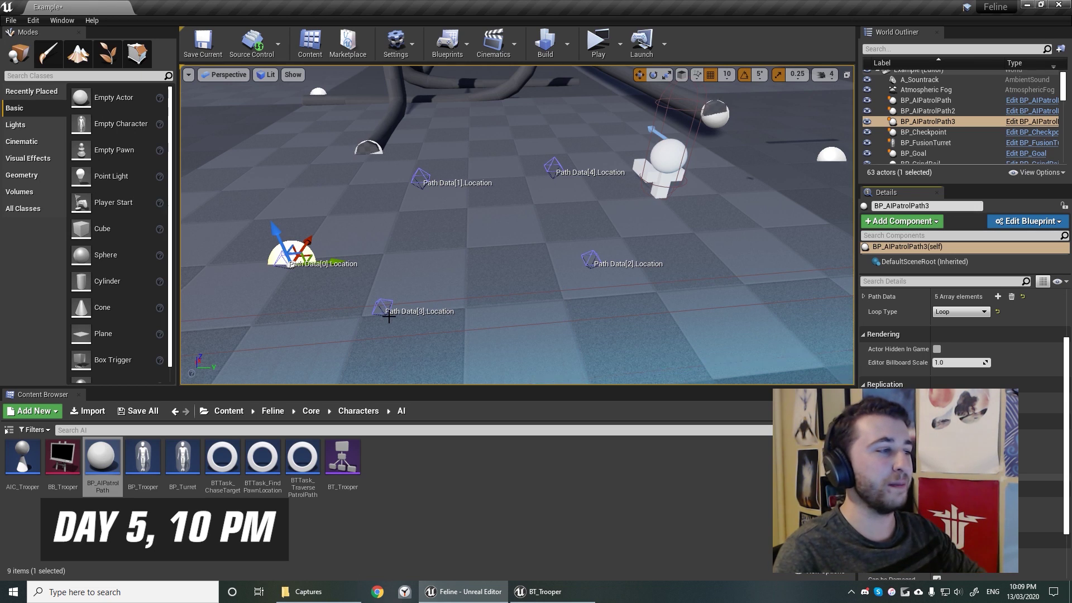
{"action": "left_click", "coordinate": [960, 312]}
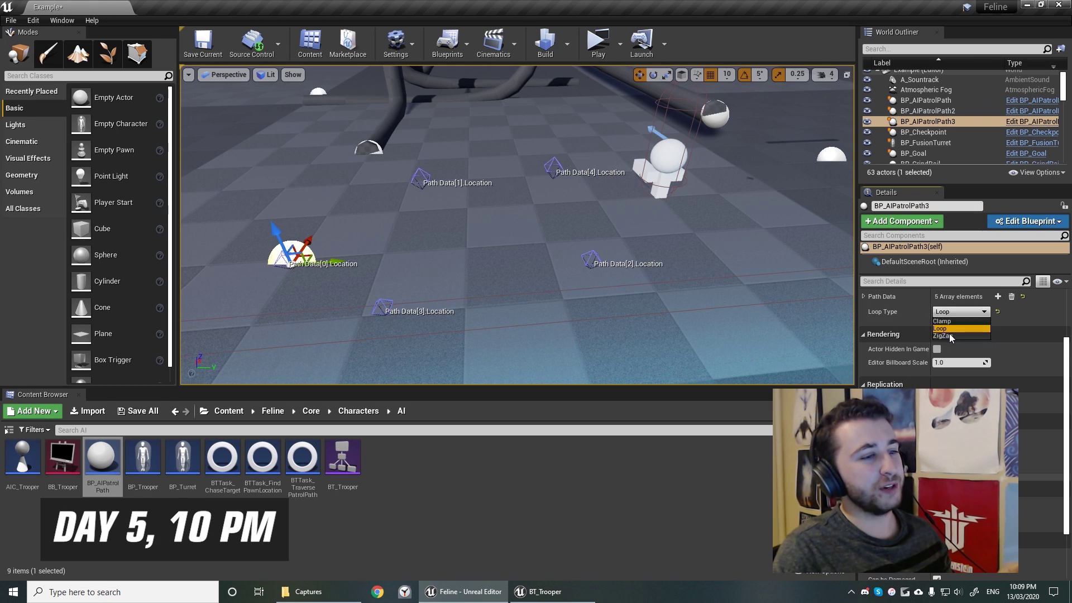
{"action": "left_click", "coordinate": [949, 335]}
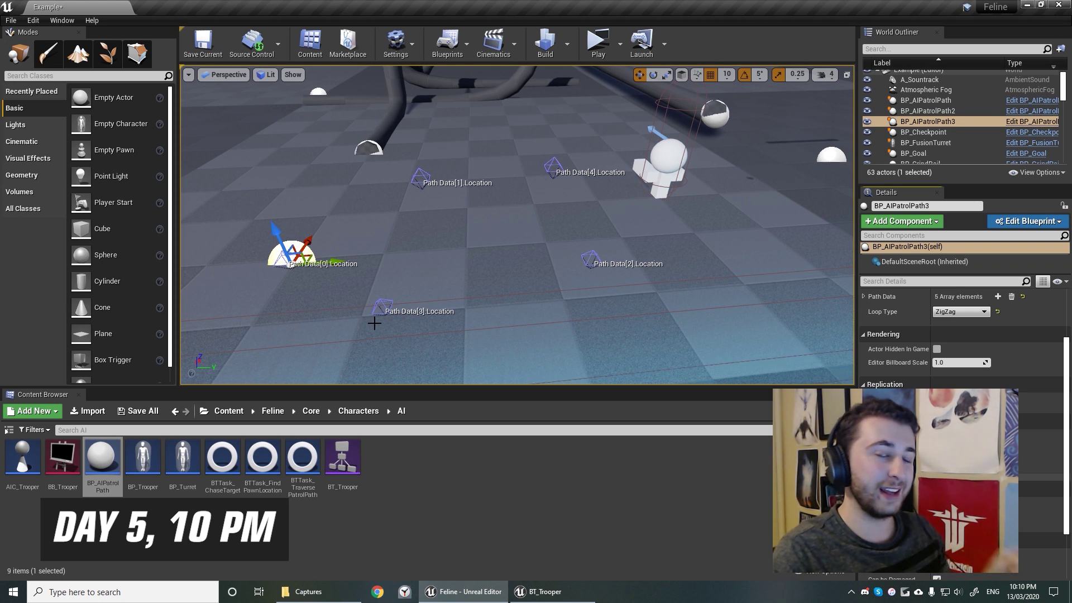
- Play-test the level, running the character around the troopers to examine their patrolling and chasing, and end the play-test
{"action": "key", "text": "alt+p"}
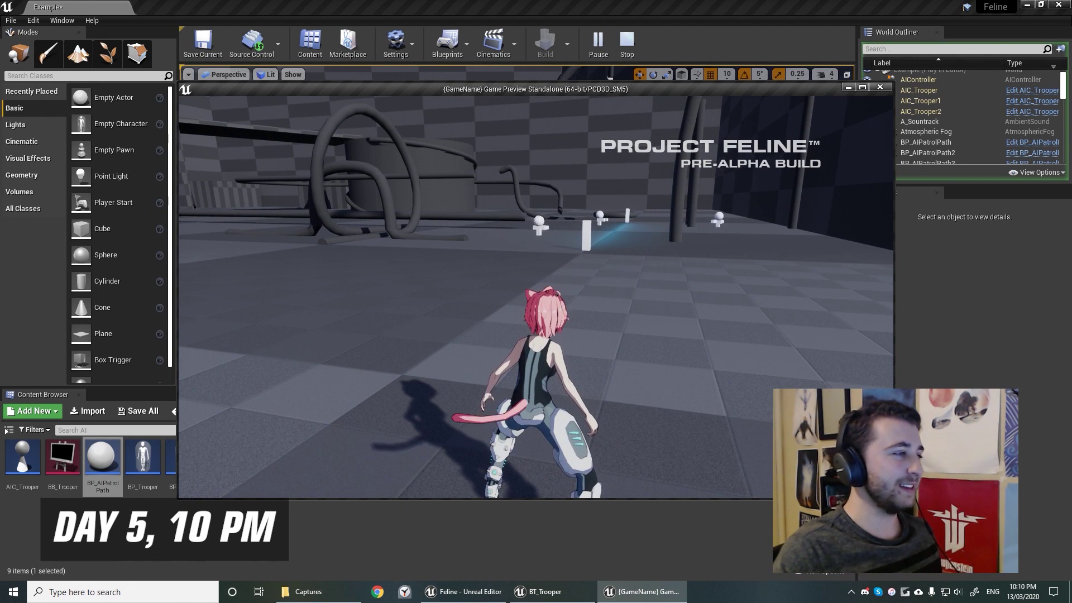
{"action": "key", "text": "w"}
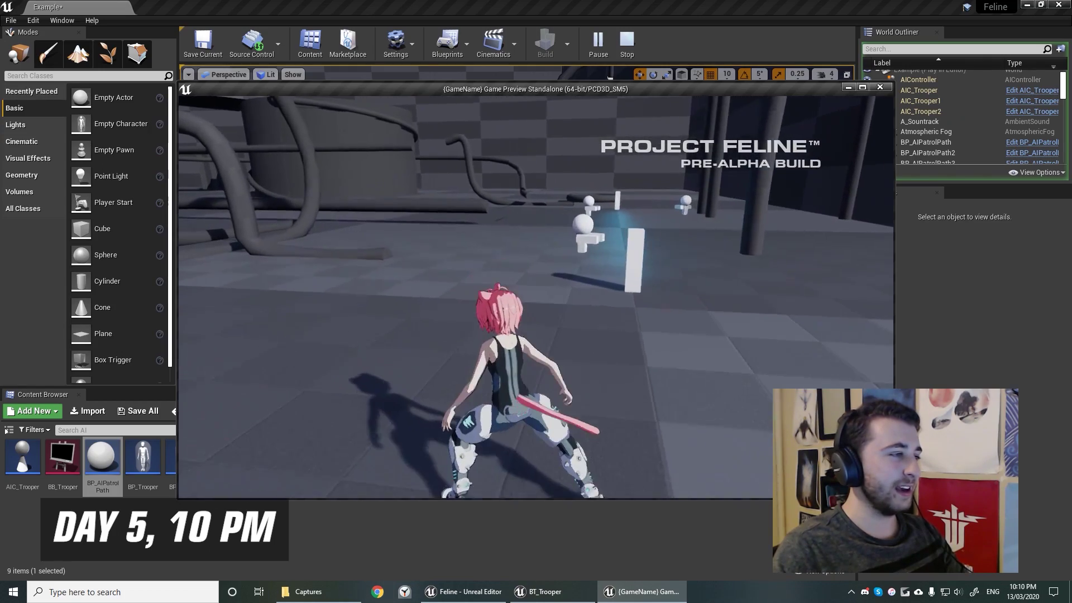
{"action": "key", "text": "w"}
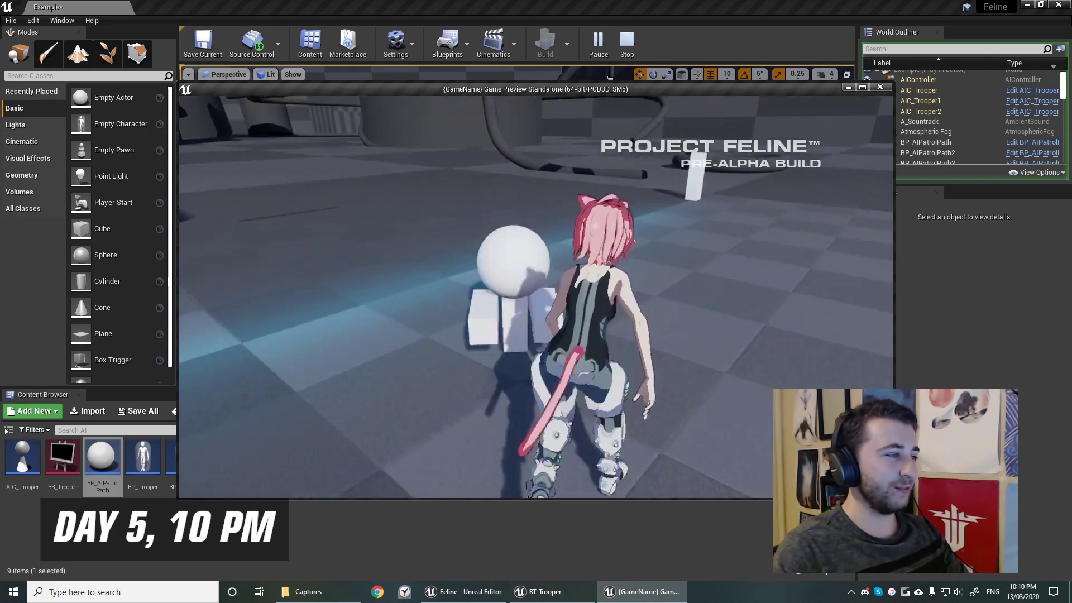
{"action": "key", "text": "s"}
{"action": "key", "text": "d"}
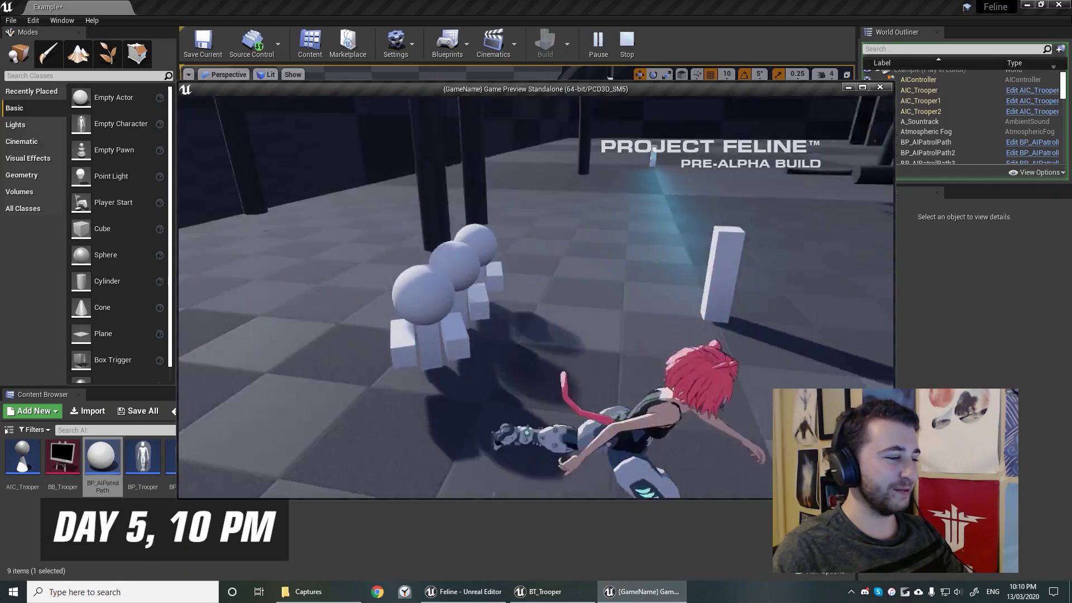
{"action": "key", "text": "a"}
{"action": "key", "text": "d"}
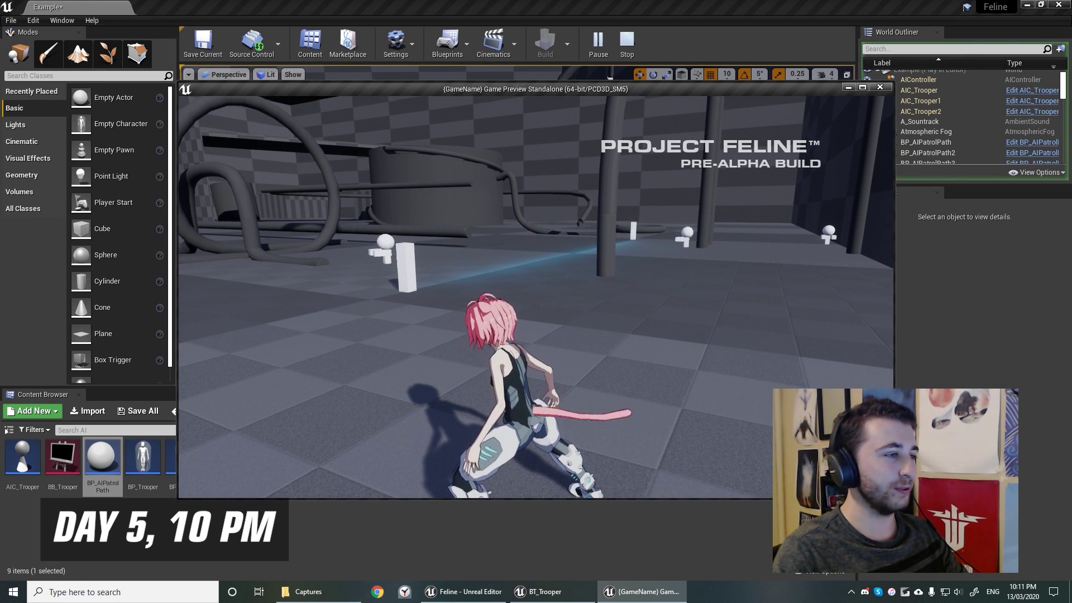
{"action": "key", "text": "w"}
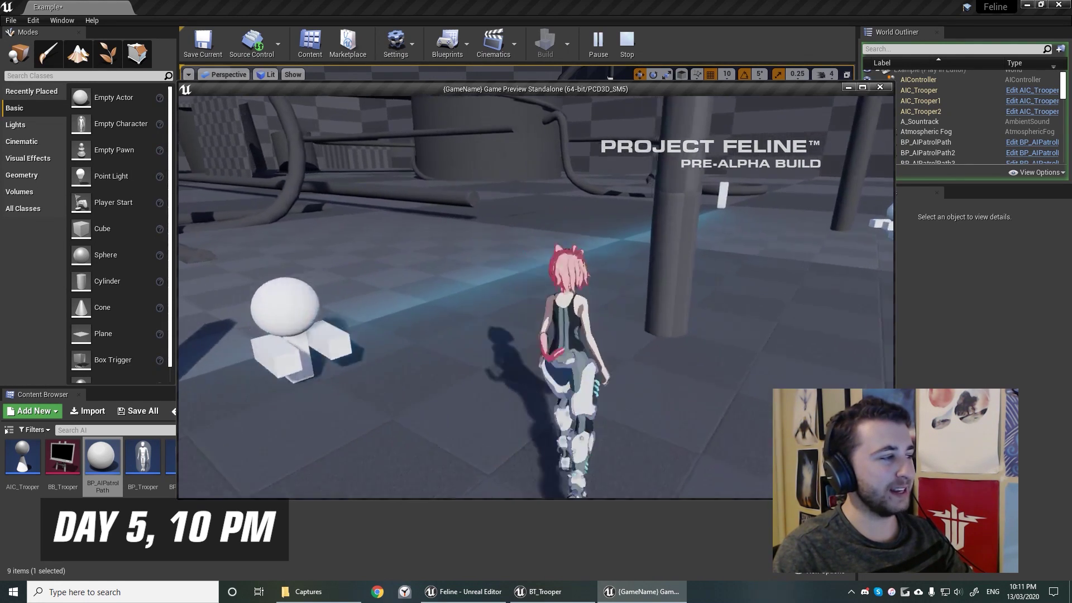
{"action": "key", "text": "Escape"}
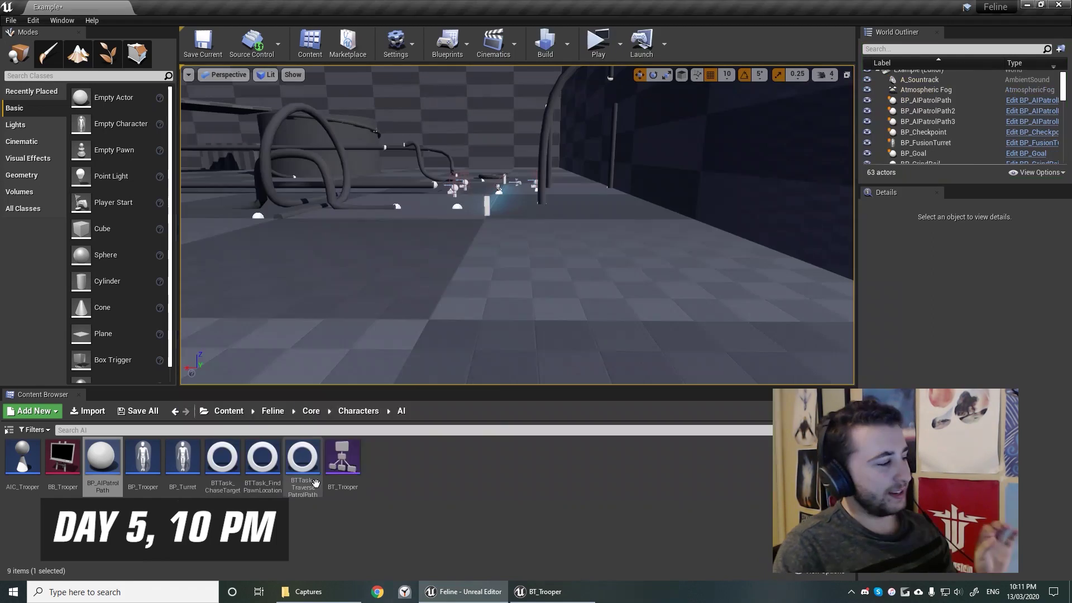
- Open the BT_Trooper behavior tree and examine its Can't see target and Can see target branches and the Move To task
{"action": "double_click", "coordinate": [342, 461]}
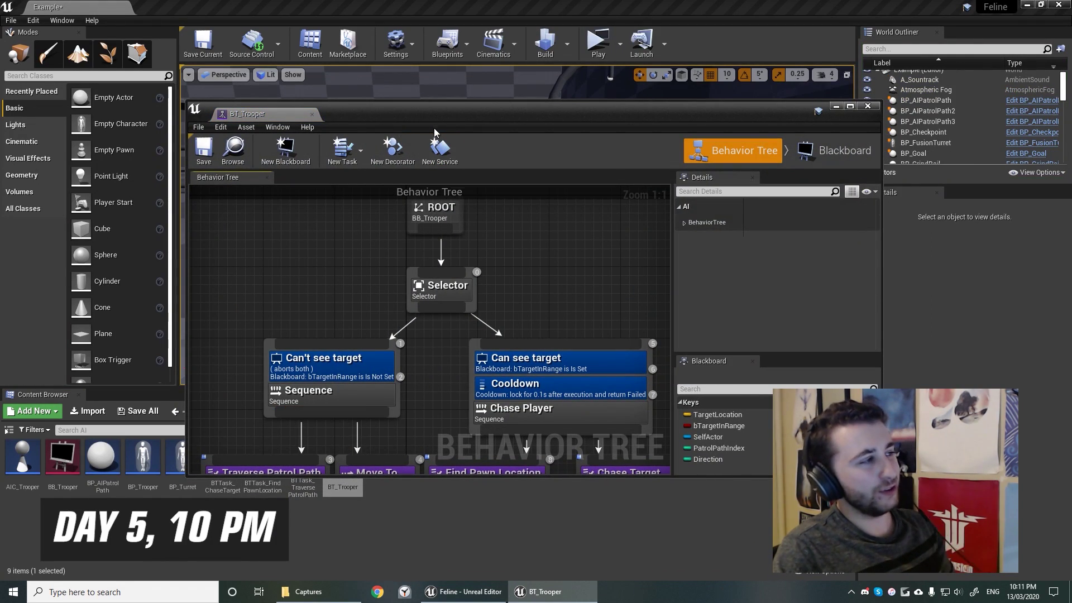
{"action": "double_click", "coordinate": [434, 107]}
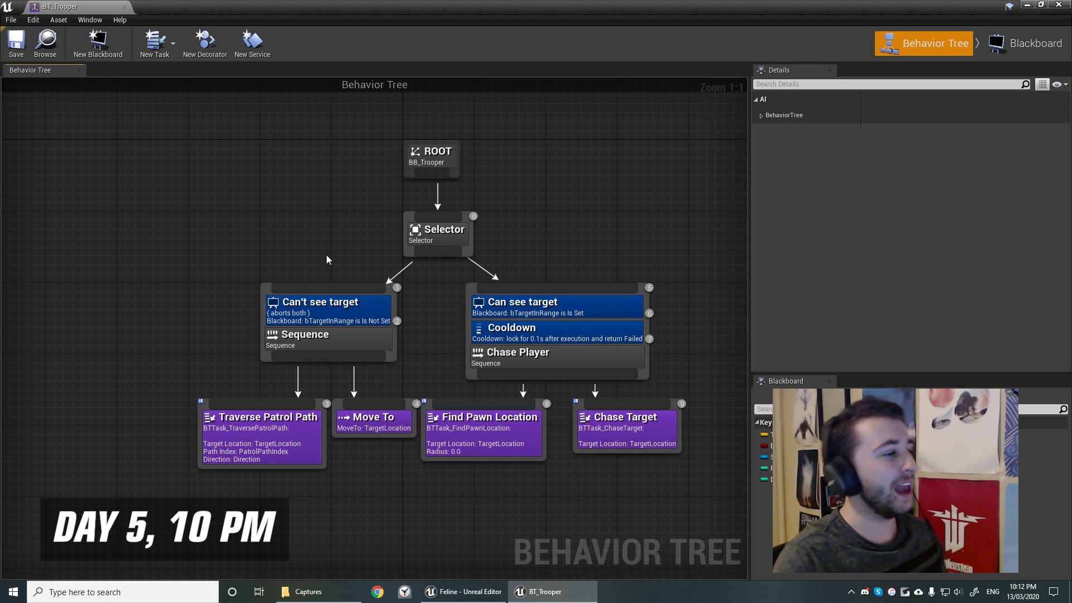
{"action": "left_click_drag", "start_coordinate": [519, 507], "coordinate": [654, 331]}
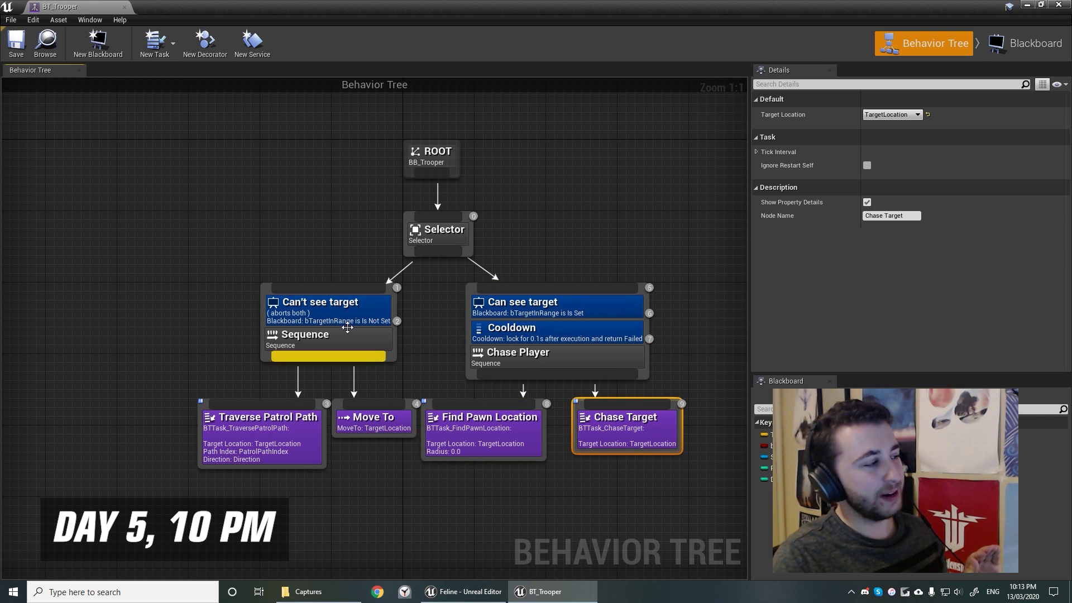
{"action": "left_click_drag", "start_coordinate": [199, 258], "coordinate": [383, 501]}
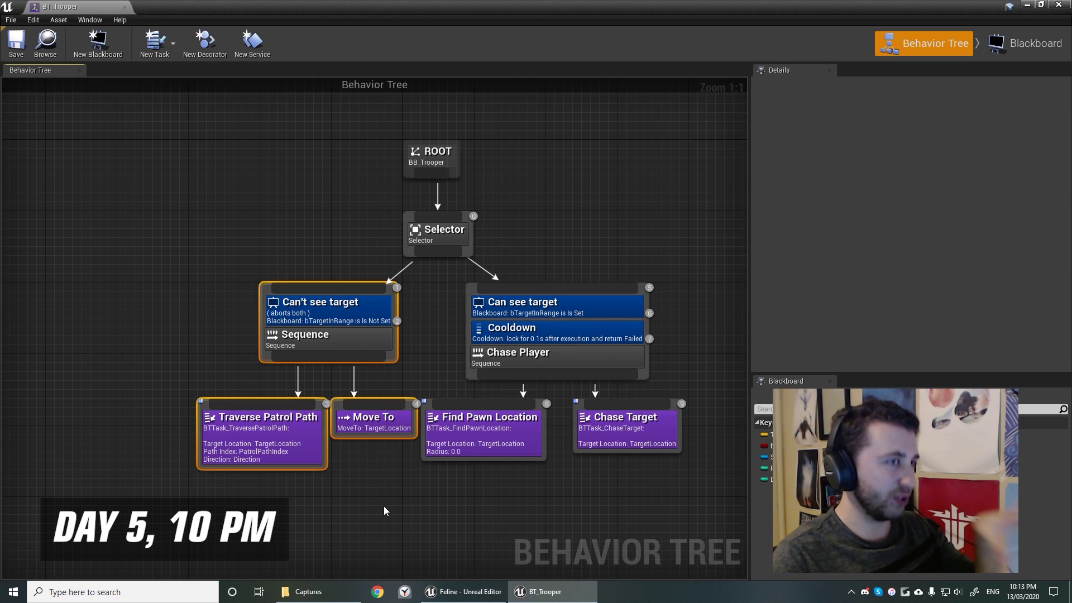
{"action": "left_click", "coordinate": [374, 425]}
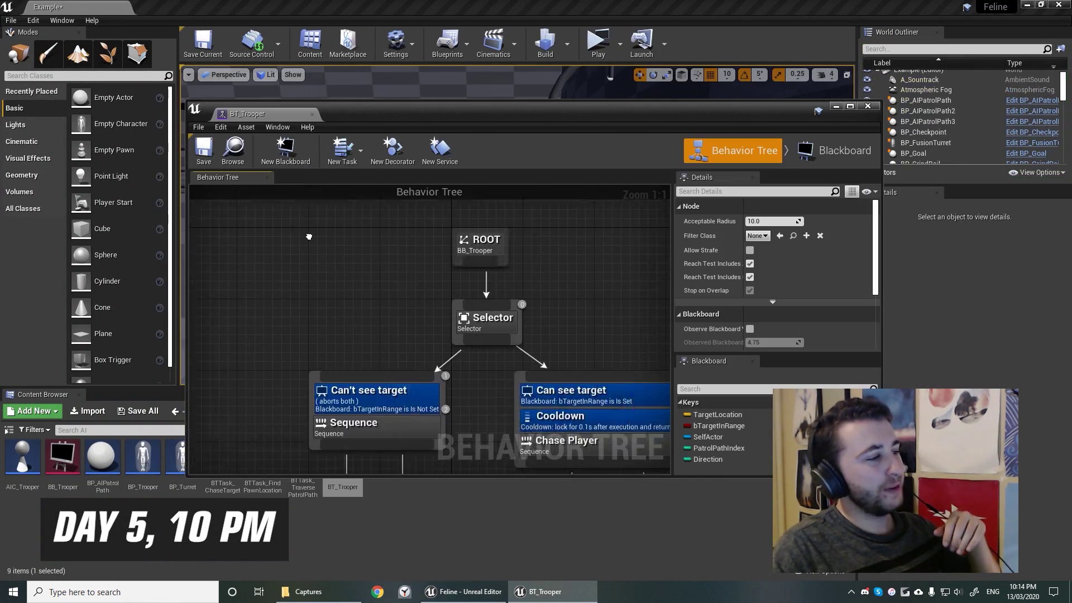
{"action": "right_click_drag", "start_coordinate": [309, 236], "coordinate": [298, 289]}
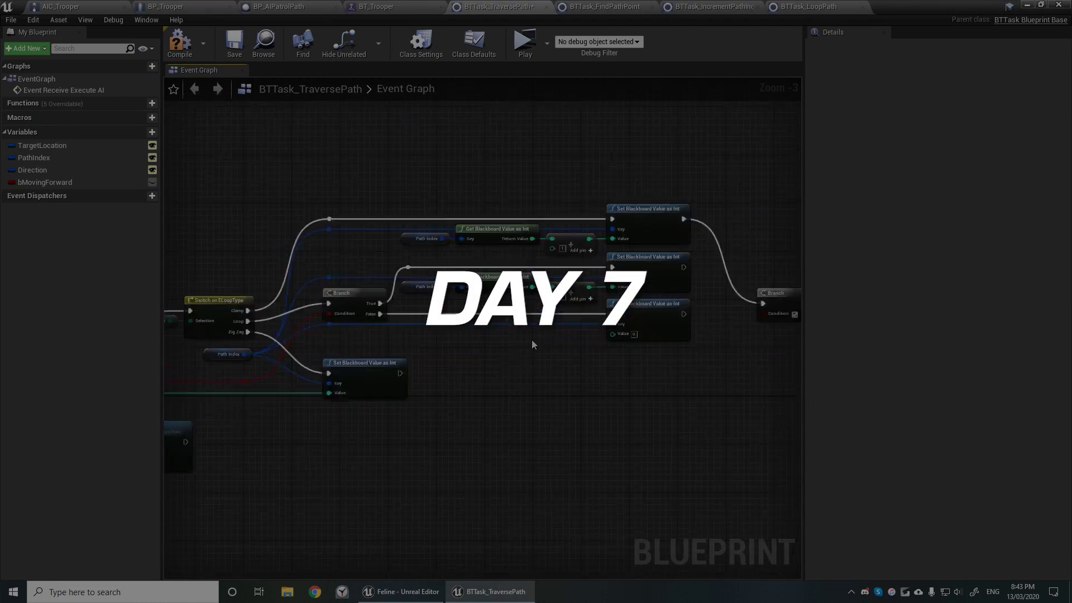
- Duplicate a node in the BTTask_TraversePath event graph and reposition the copy
{"action": "right_click_drag", "start_coordinate": [532, 345], "coordinate": [547, 389]}
{"action": "left_click", "coordinate": [553, 357]}
{"action": "key", "text": "ctrl+c"}
{"action": "key", "text": "ctrl+v"}
{"action": "left_click_drag", "start_coordinate": [418, 199], "coordinate": [422, 206]}
{"action": "scroll", "coordinate": [394, 234], "scroll_direction": "down", "scroll_amount": 2}
{"action": "right_click_drag", "start_coordinate": [394, 234], "coordinate": [619, 252]}
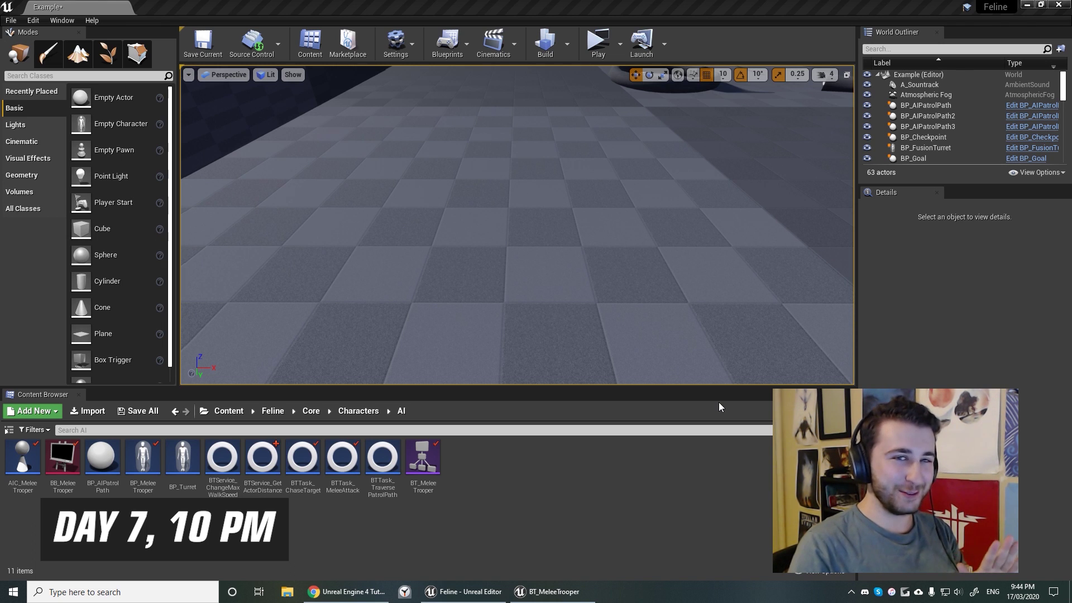
- Play-test the Example level, running the character up to the melee troopers to examine their chase and melee attacks
{"action": "left_click", "coordinate": [598, 44]}
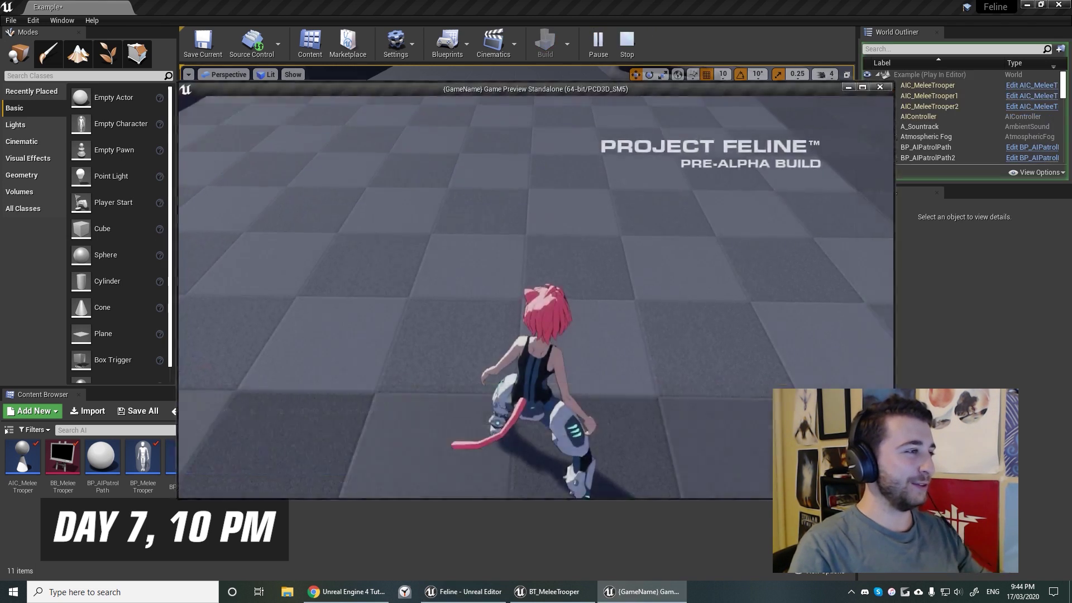
{"action": "key", "text": "w"}
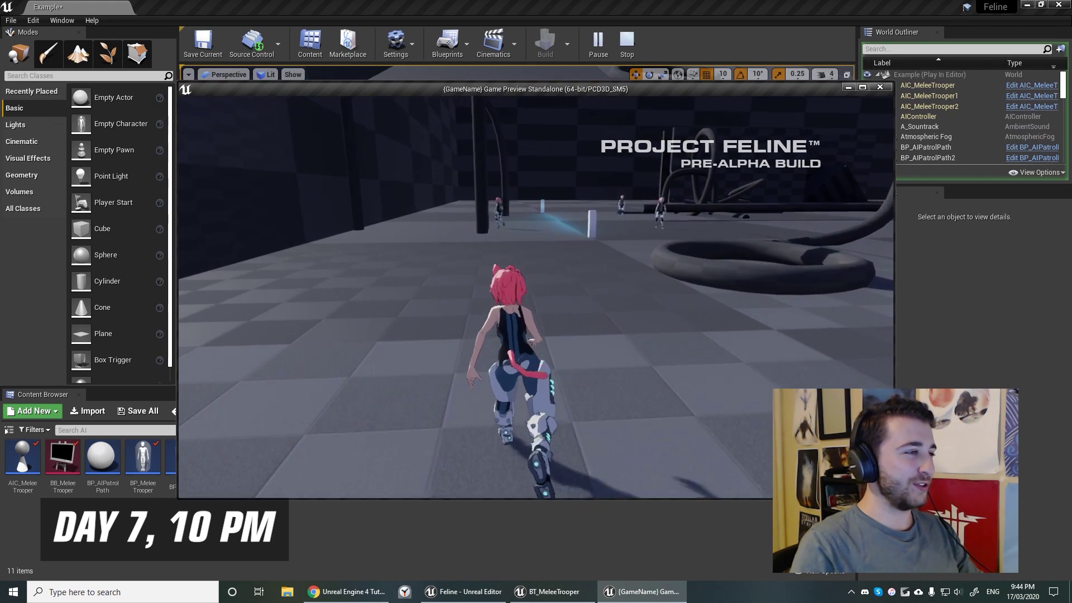
{"action": "key", "text": "w"}
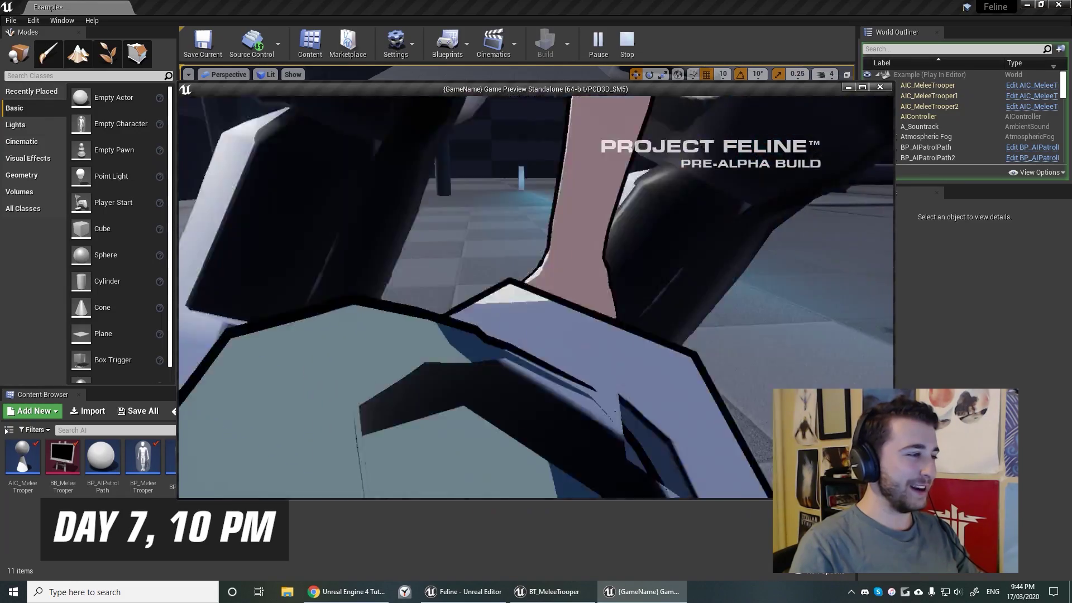
{"action": "key", "text": "s"}
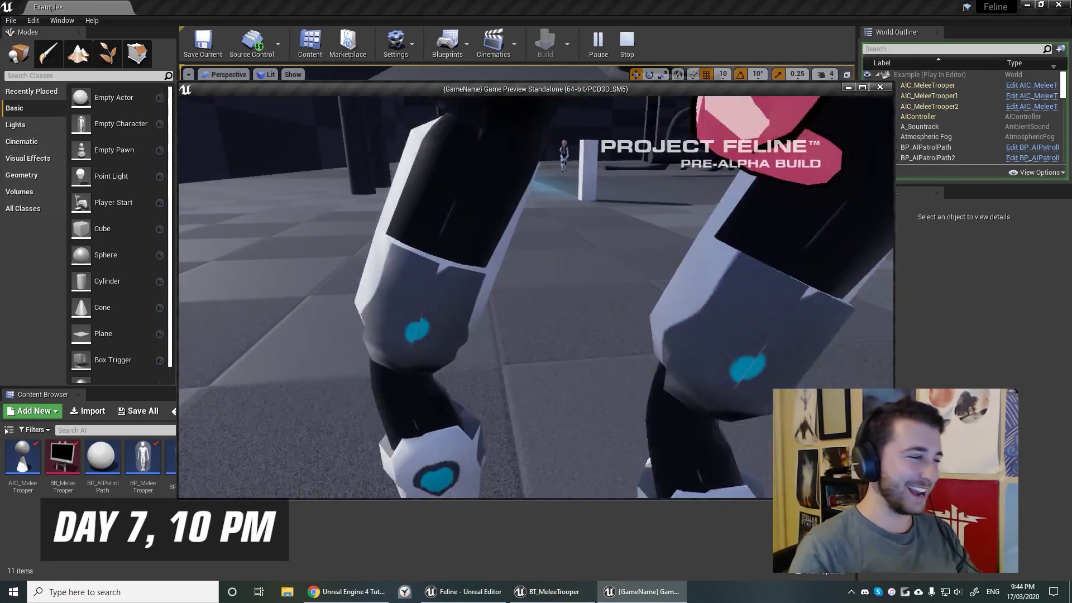
{"action": "key", "text": "s"}
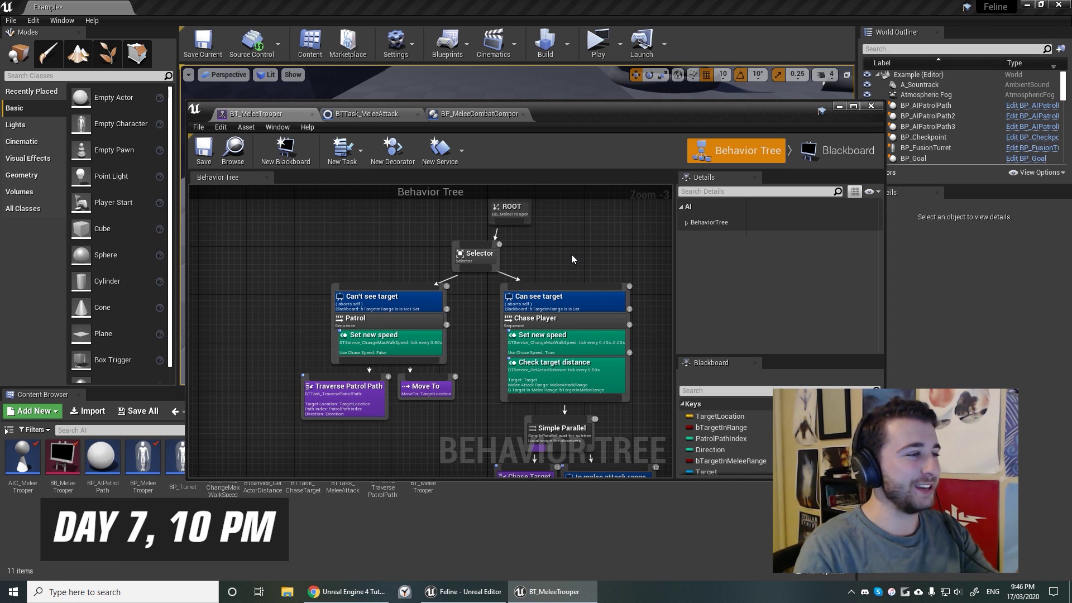
- Open the Check target distance service from BT_MeleeTrooper and examine the BTService_GetActorDistance event graph in a maximized window
{"action": "left_click", "coordinate": [550, 373]}
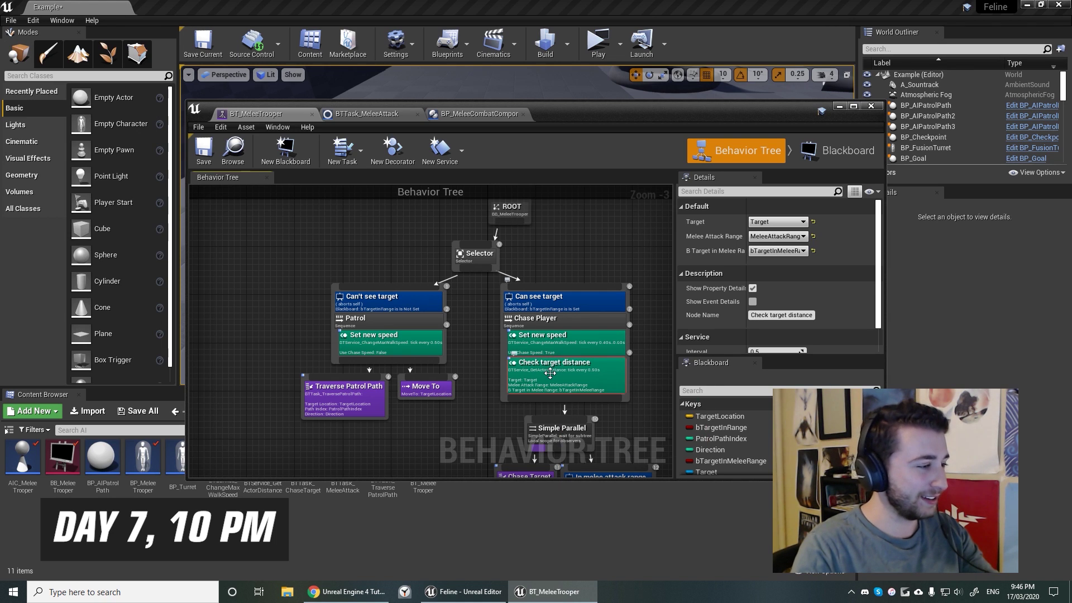
{"action": "double_click", "coordinate": [566, 376]}
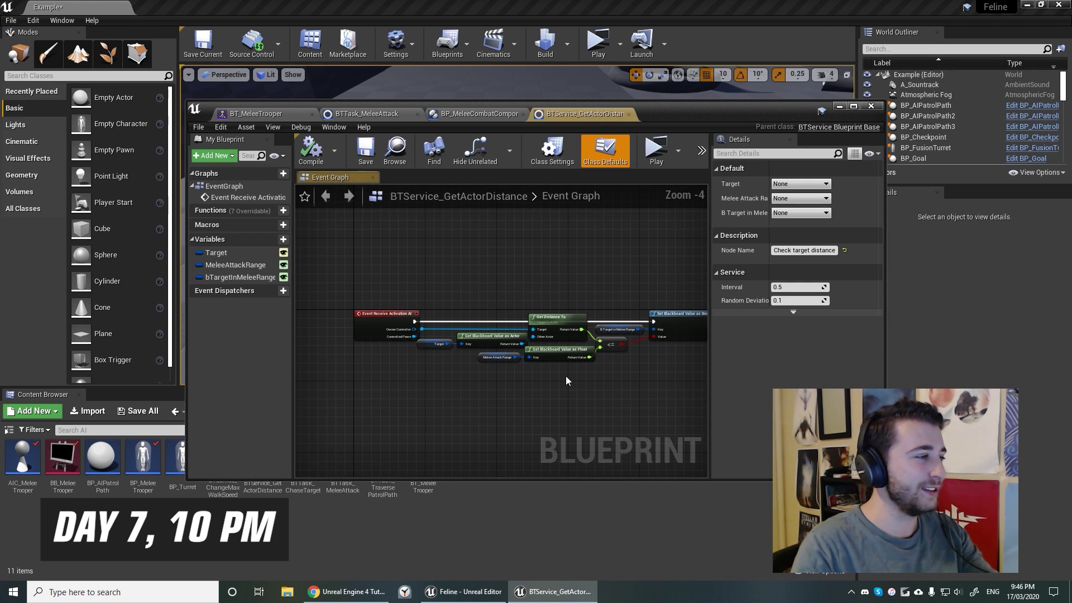
{"action": "left_click", "coordinate": [853, 107]}
{"action": "right_click_drag", "start_coordinate": [382, 195], "coordinate": [531, 244]}
{"action": "scroll", "coordinate": [530, 244], "scroll_direction": "up", "scroll_amount": 4}
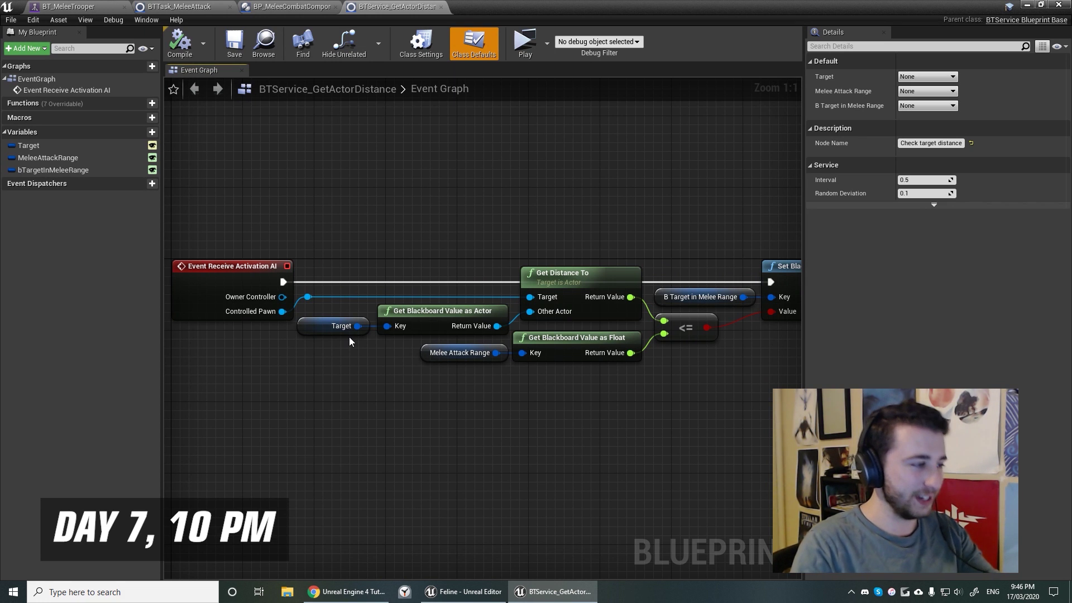
{"action": "right_click_drag", "start_coordinate": [350, 337], "coordinate": [489, 357]}
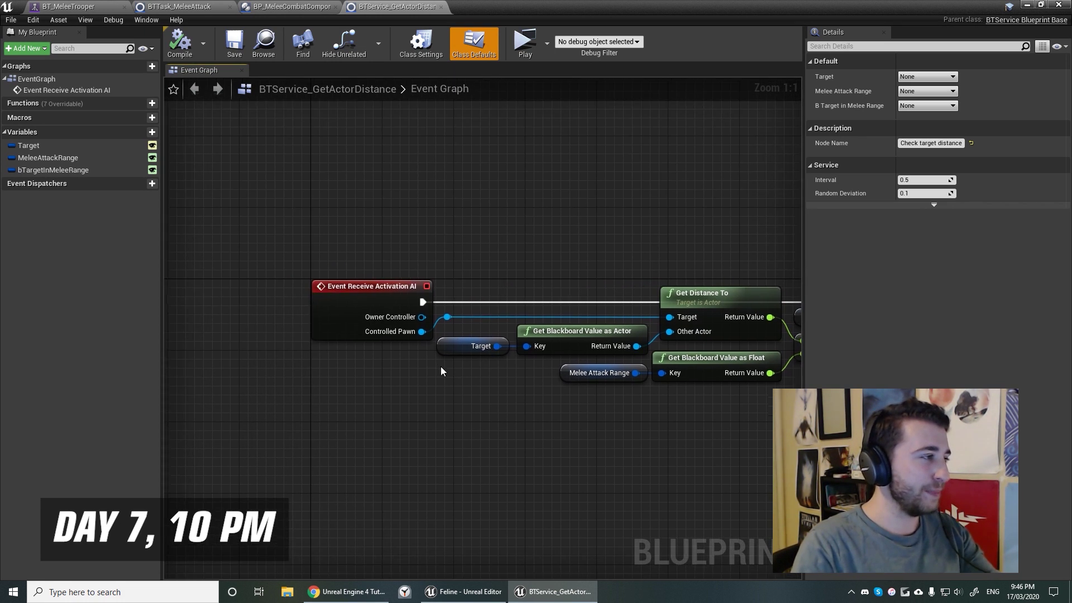
- Add an Event Receive Activation node below Event Receive Activation AI in BTService_GetActorDistance and compare the two events
{"action": "left_click", "coordinate": [365, 290]}
{"action": "right_click", "coordinate": [350, 391]}
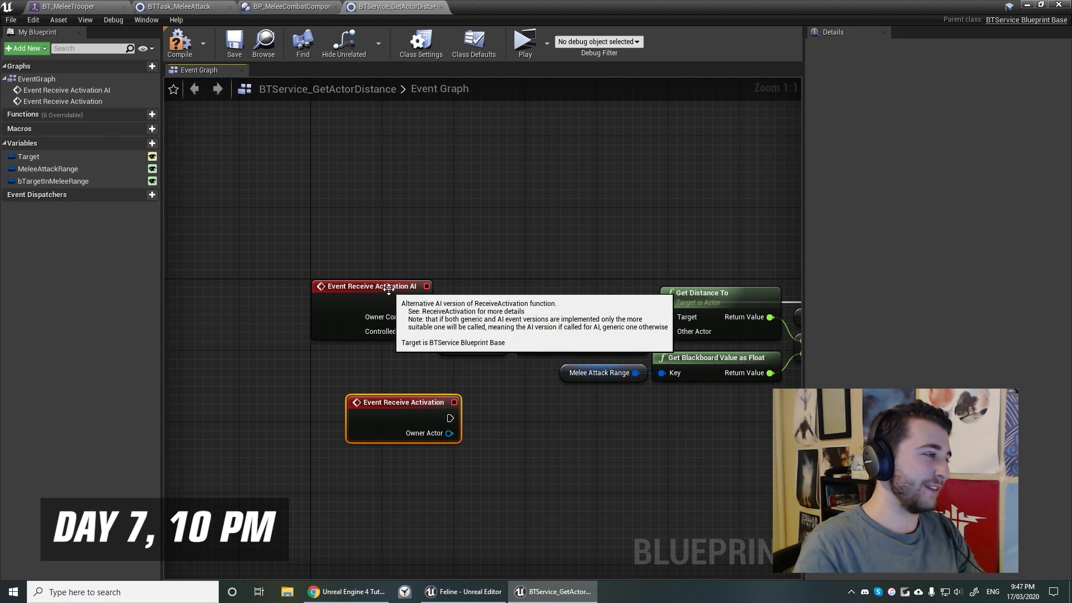
{"action": "left_click", "coordinate": [504, 268]}
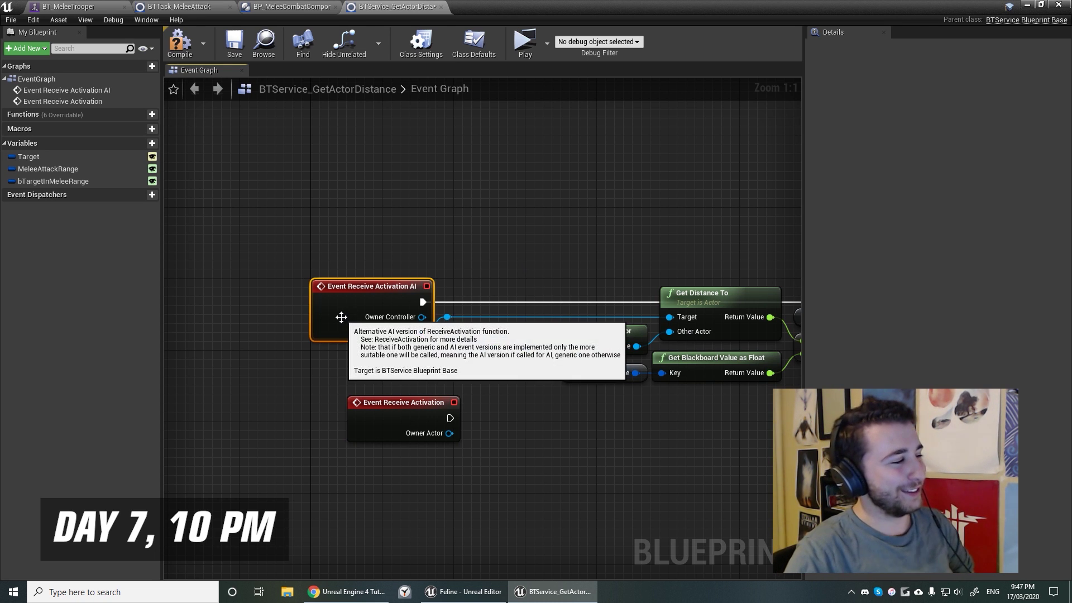
{"action": "left_click", "coordinate": [391, 313]}
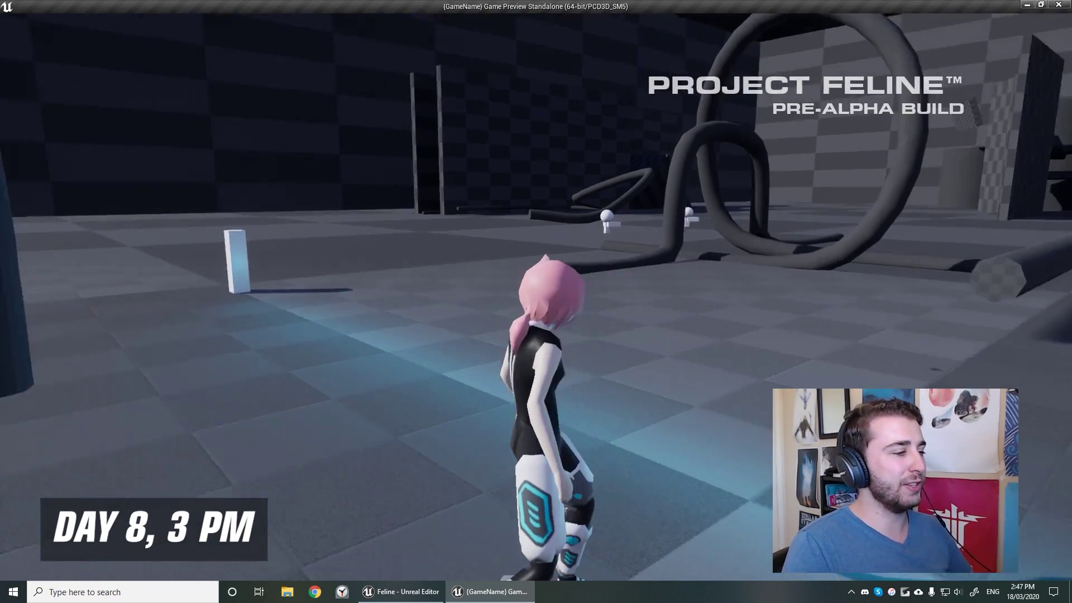
- Play-test the level, running and jumping the character around the placeholder troopers to examine how they patrol, chase and attack
{"action": "key", "text": "w"}
{"action": "key", "text": "w"}
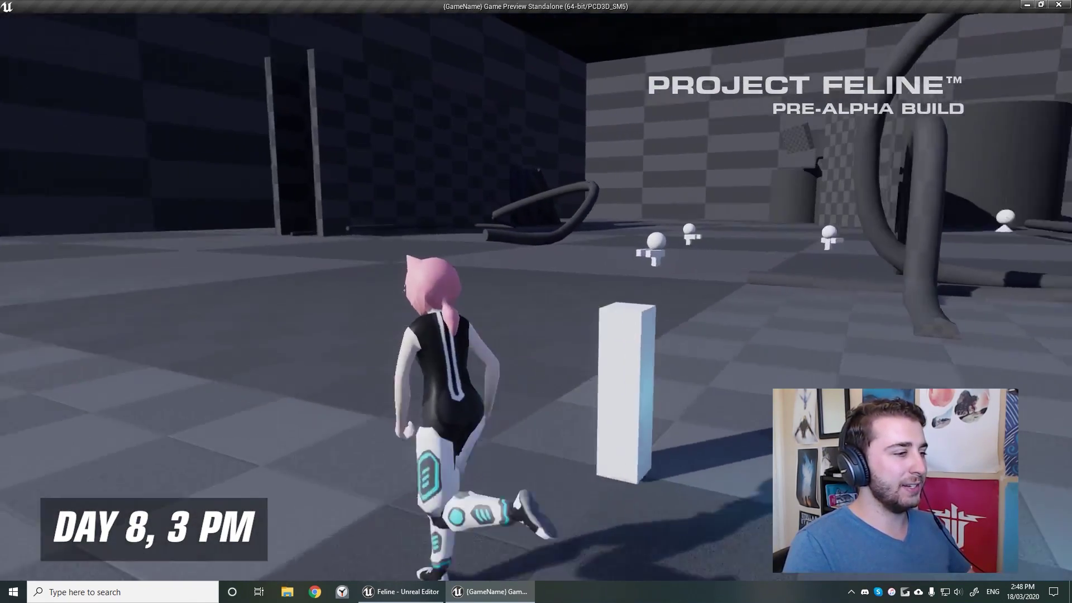
{"action": "key", "text": "w"}
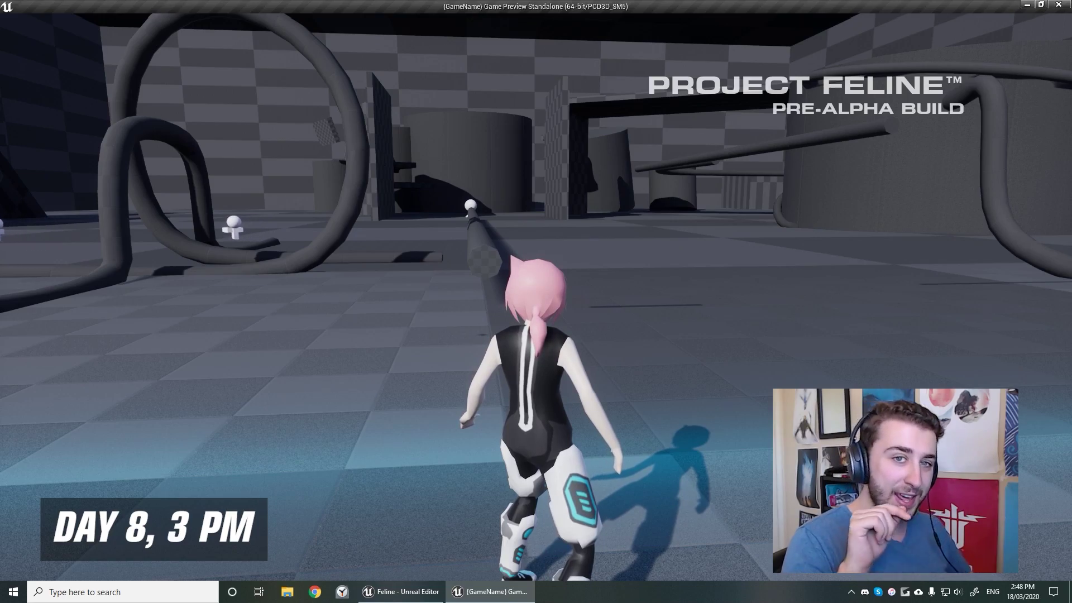
{"action": "key", "text": "w"}
{"action": "key", "text": "space"}
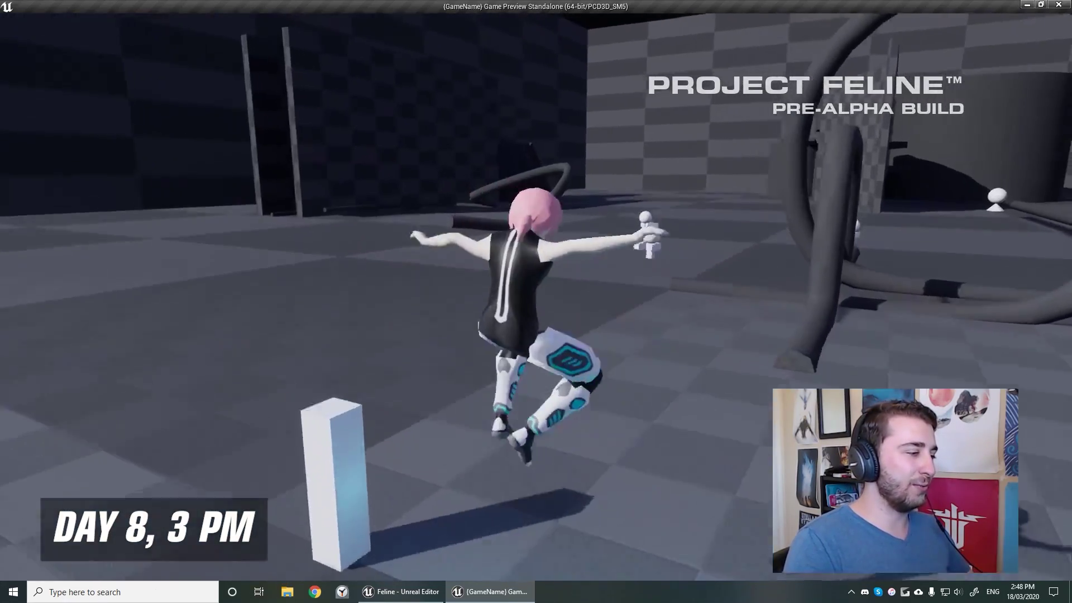
{"action": "key", "text": "w"}
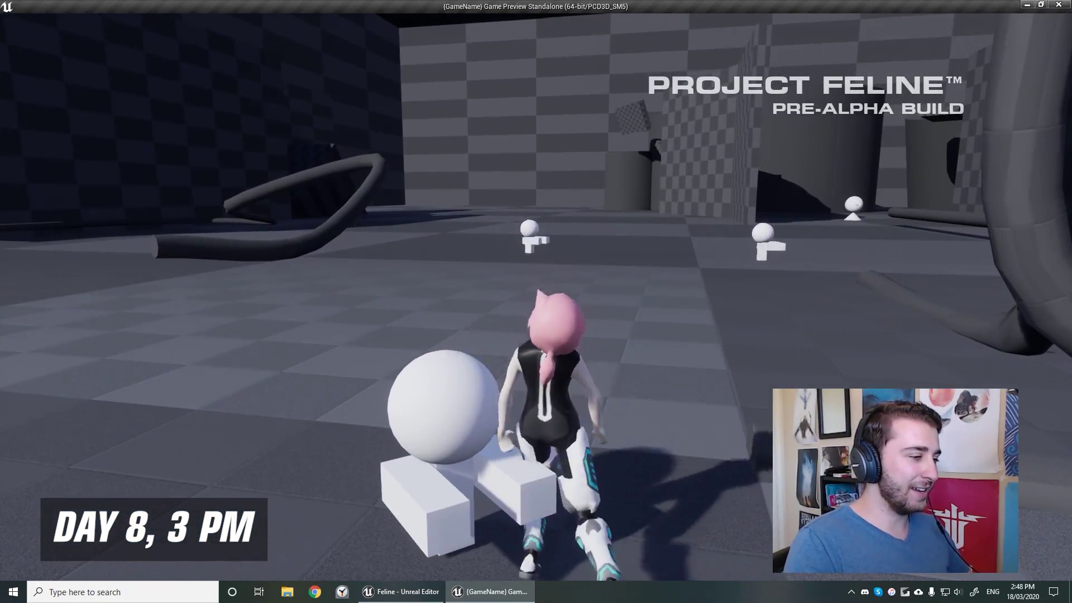
{"action": "key", "text": "w"}
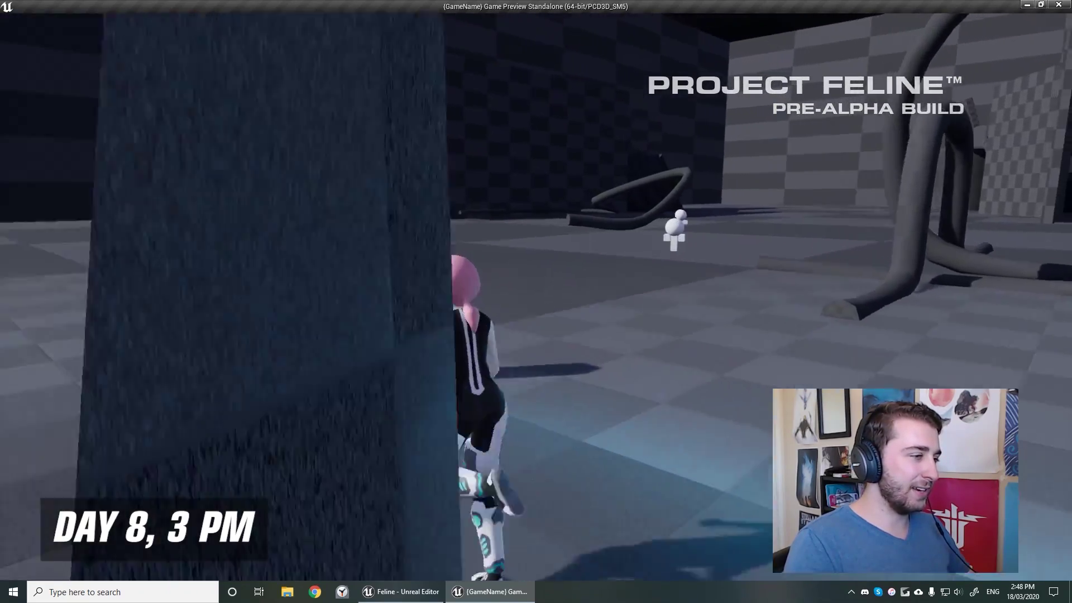
{"action": "key", "text": "w"}
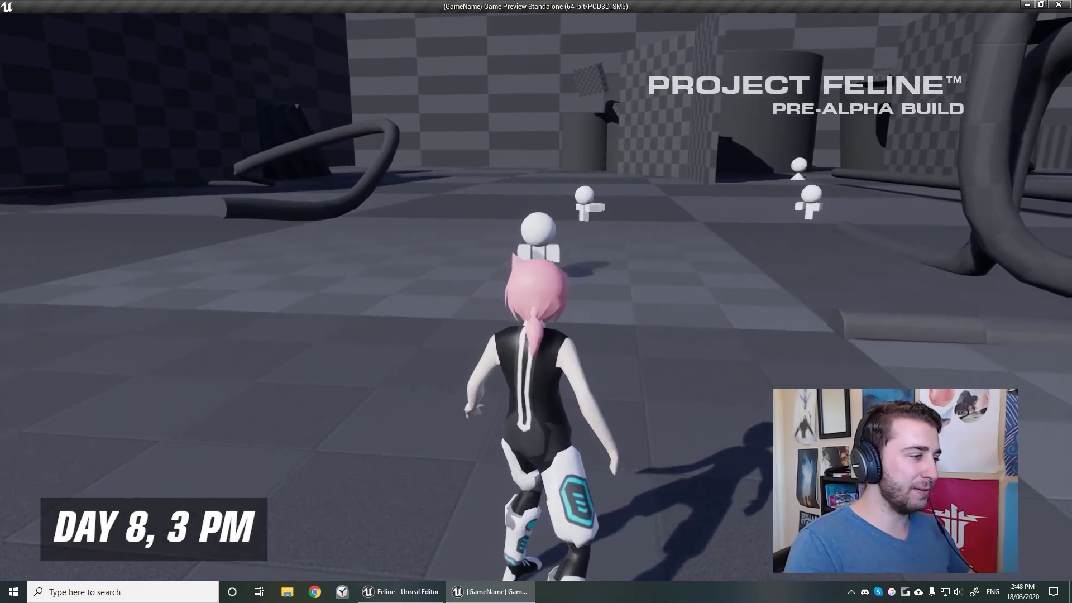
{"action": "key", "text": "a"}
{"action": "key", "text": "d"}
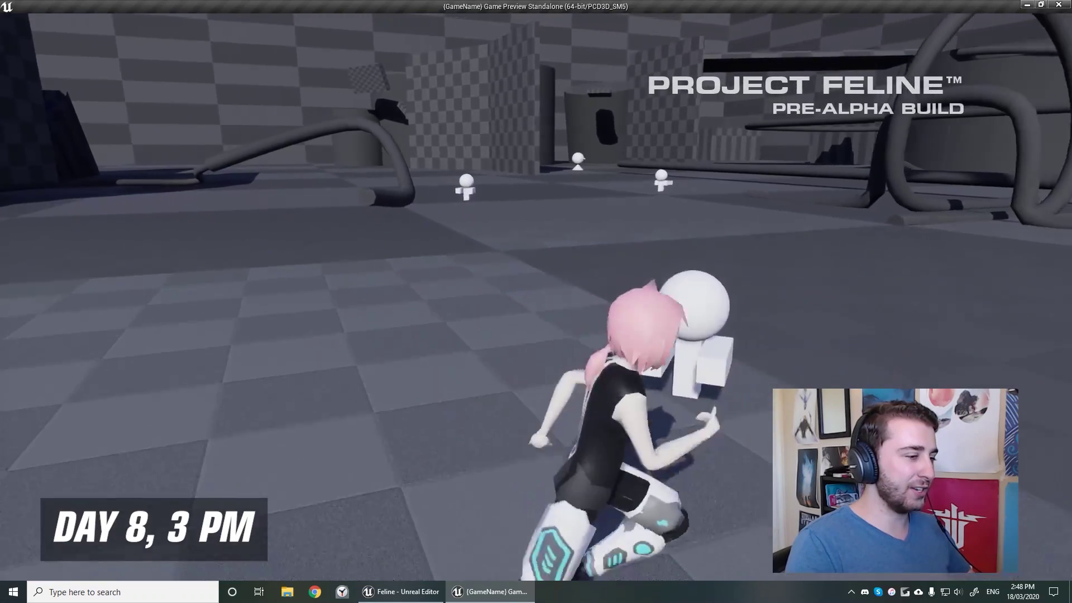
{"action": "key", "text": "w"}
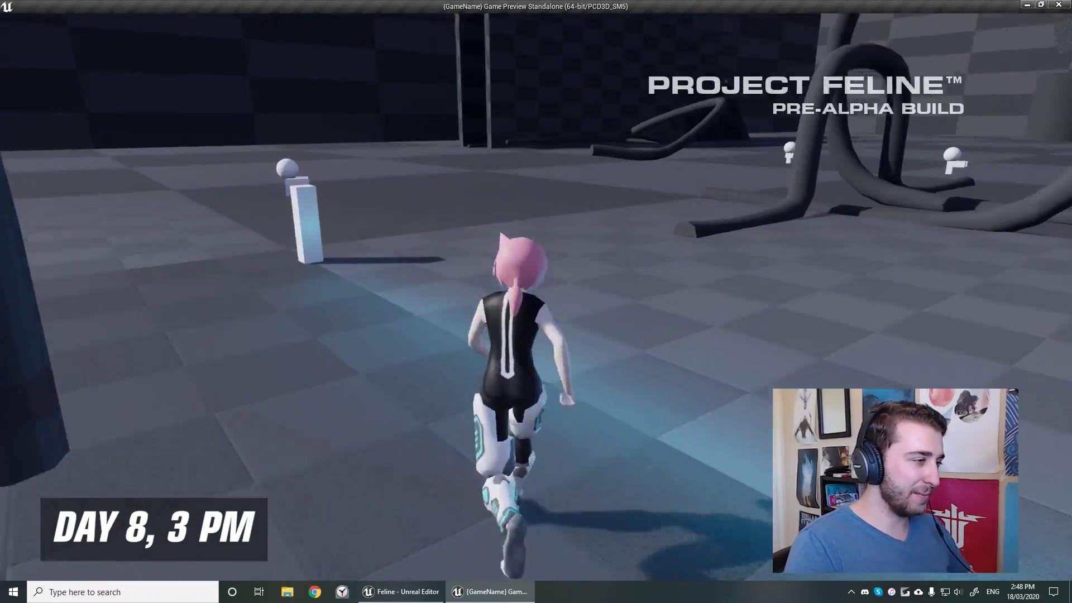
{"action": "key", "text": "space"}
{"action": "key", "text": "w"}
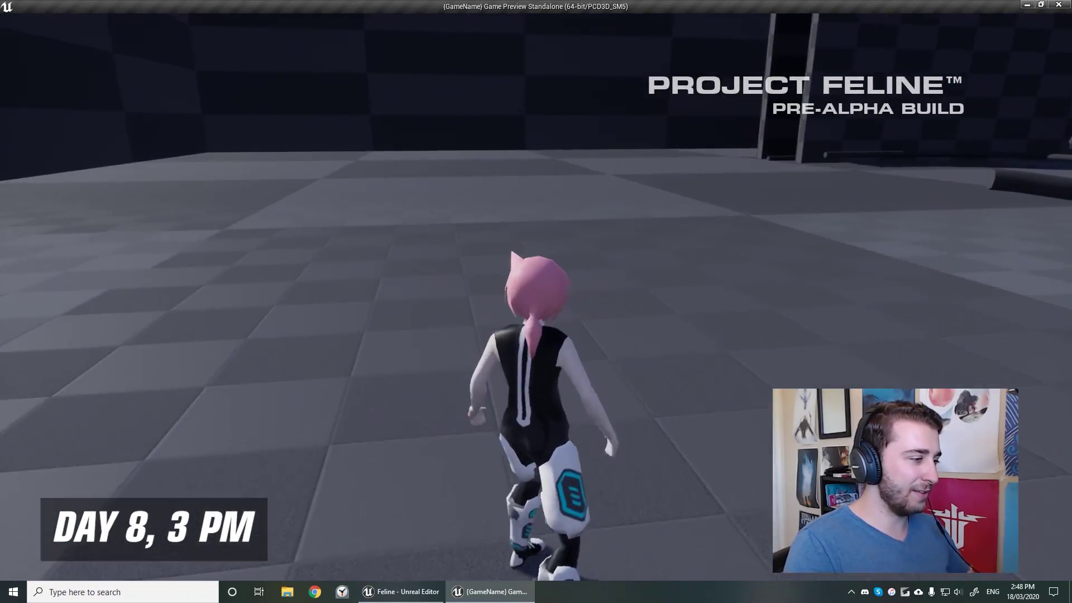
{"action": "key", "text": "w"}
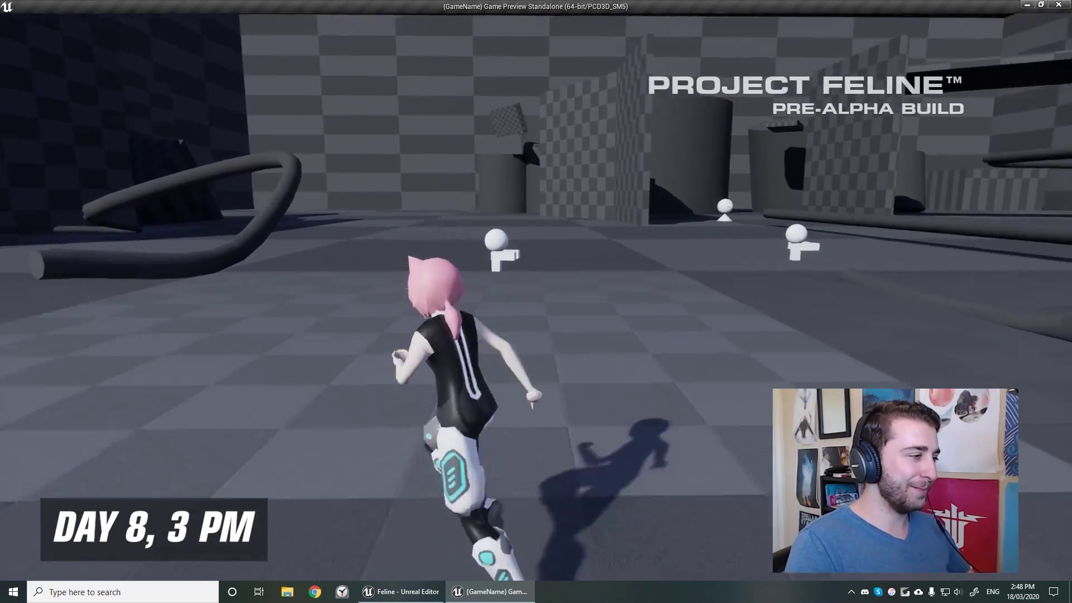
{"action": "key", "text": "w"}
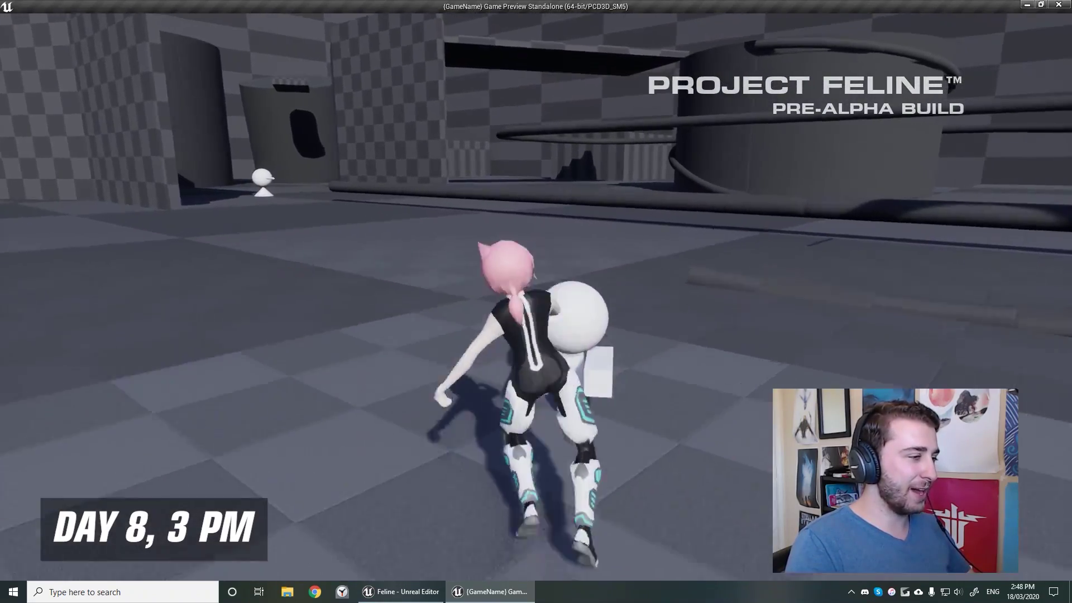
- Run the character over to the stationary turret by the checkered walls and circle it to examine its targeting
{"action": "key", "text": "w"}
{"action": "key", "text": "a"}
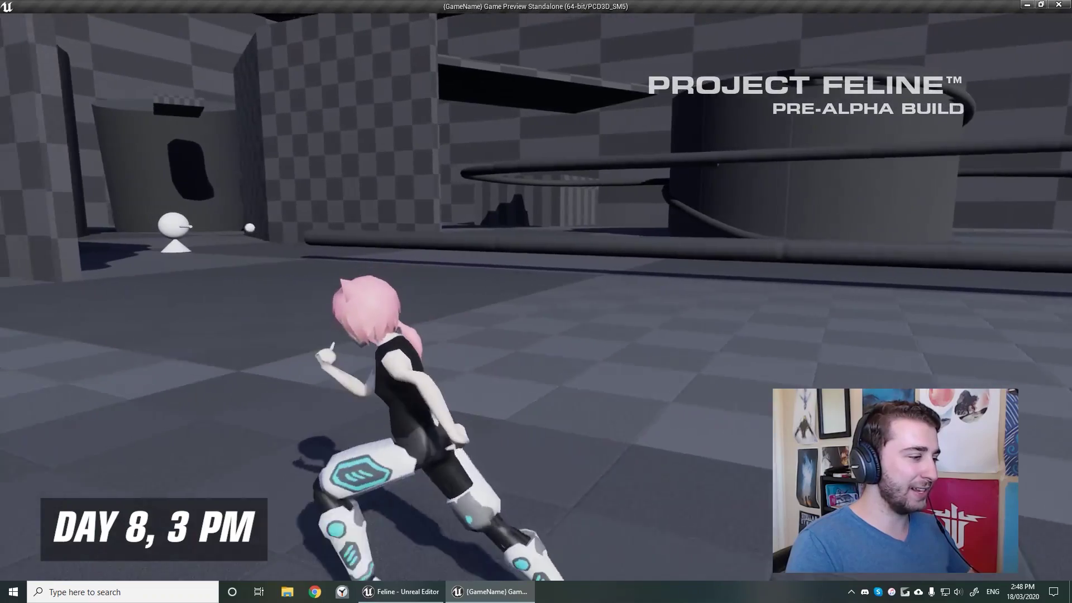
{"action": "key", "text": "w"}
{"action": "key", "text": "d"}
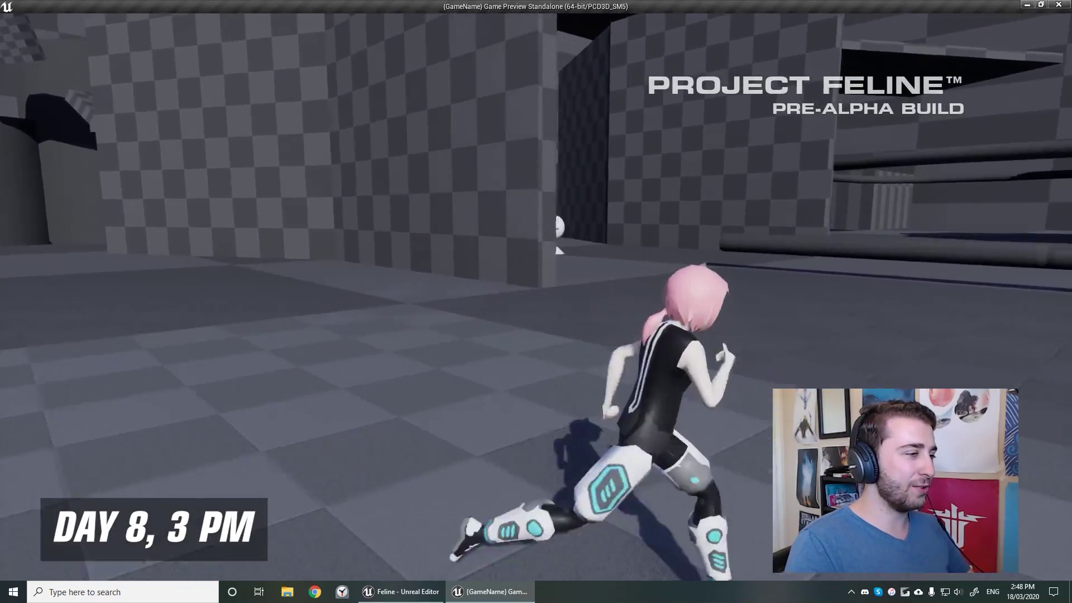
{"action": "key", "text": "w"}
{"action": "key", "text": "space"}
{"action": "key", "text": "space"}
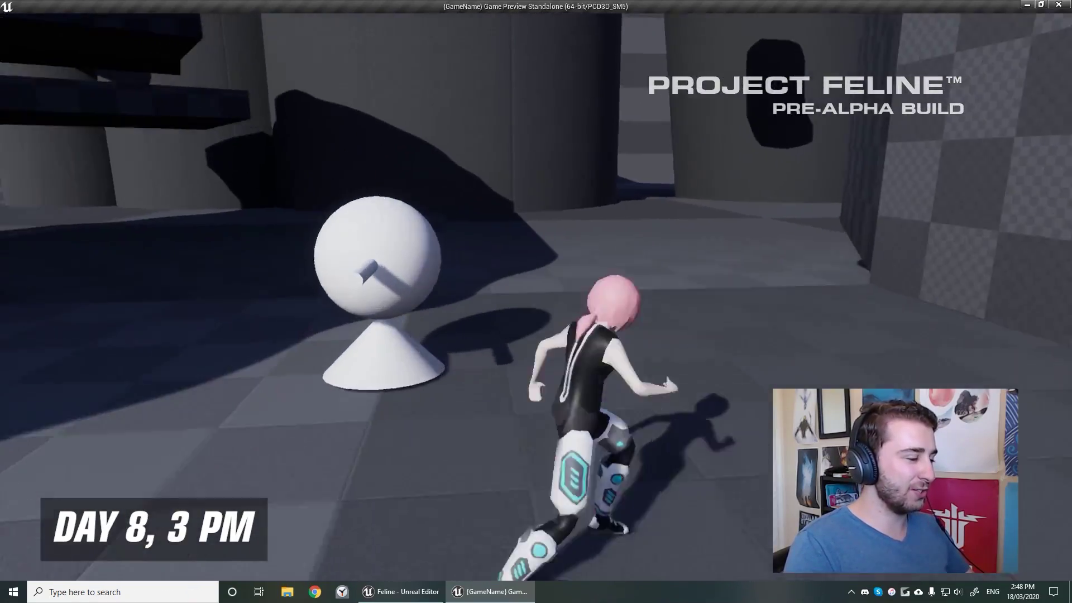
{"action": "key", "text": "w"}
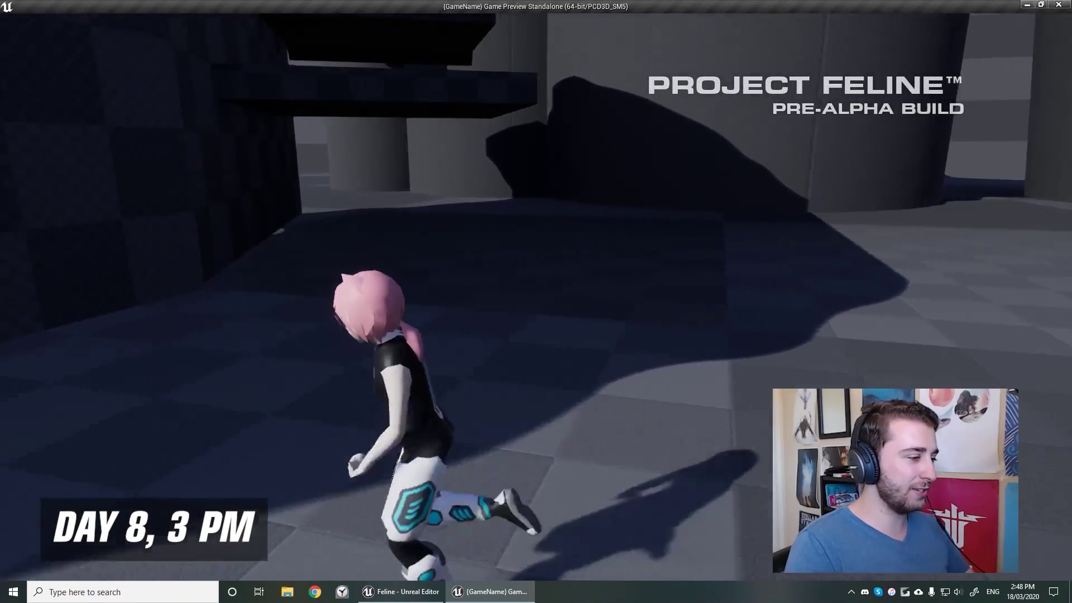
{"action": "key", "text": "w"}
{"action": "key", "text": "d"}
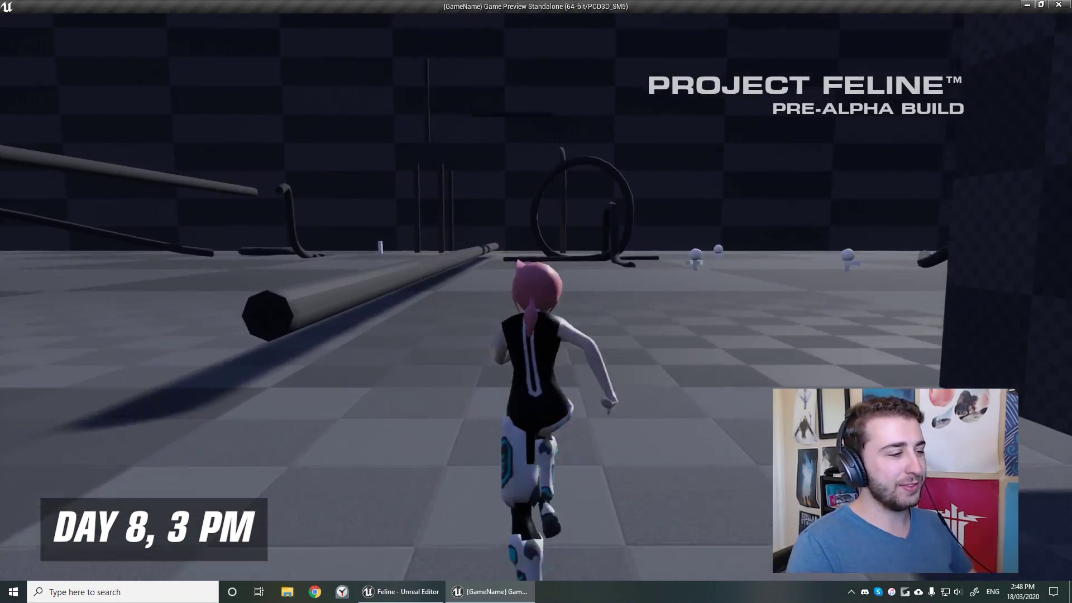
- Run the character back to the trooper group and dodge around them to examine how they pursue from several sides
{"action": "key", "text": "w"}
{"action": "key", "text": "d"}
{"action": "key", "text": "w"}
{"action": "key", "text": "d"}
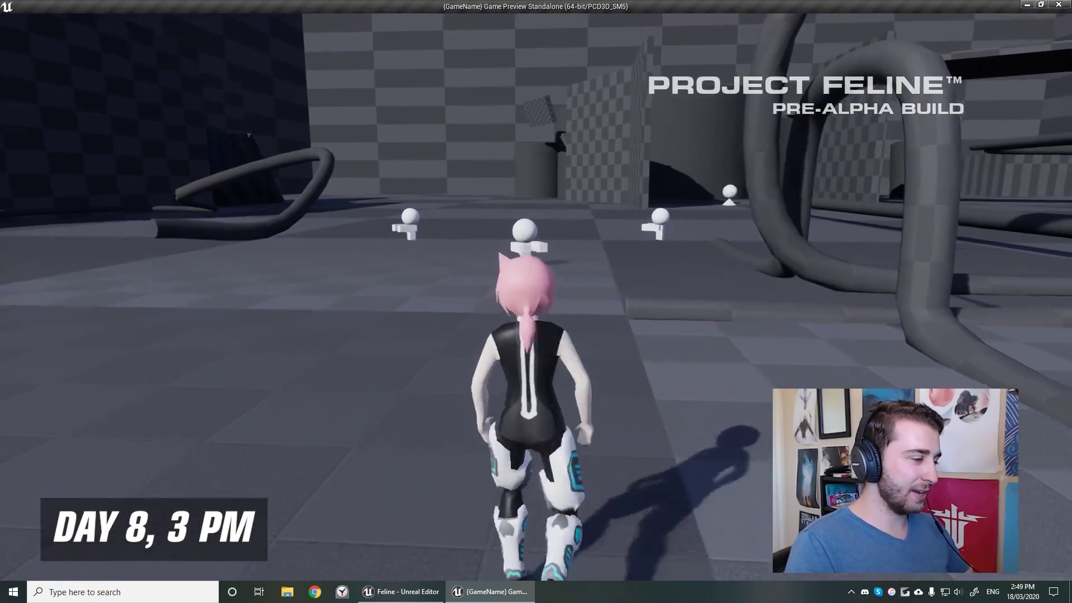
{"action": "key", "text": "w"}
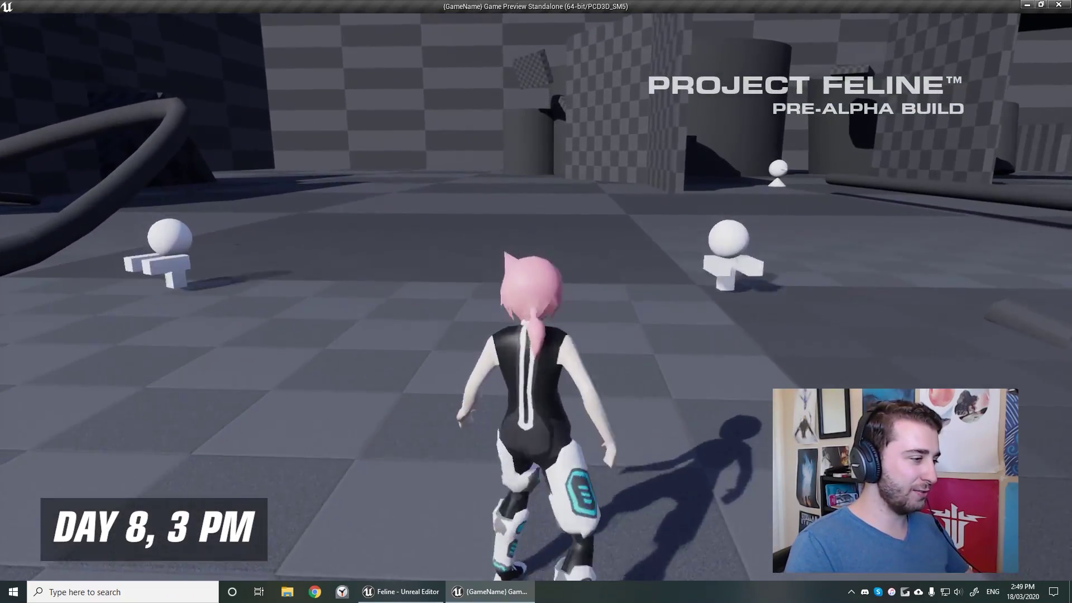
{"action": "key", "text": "s"}
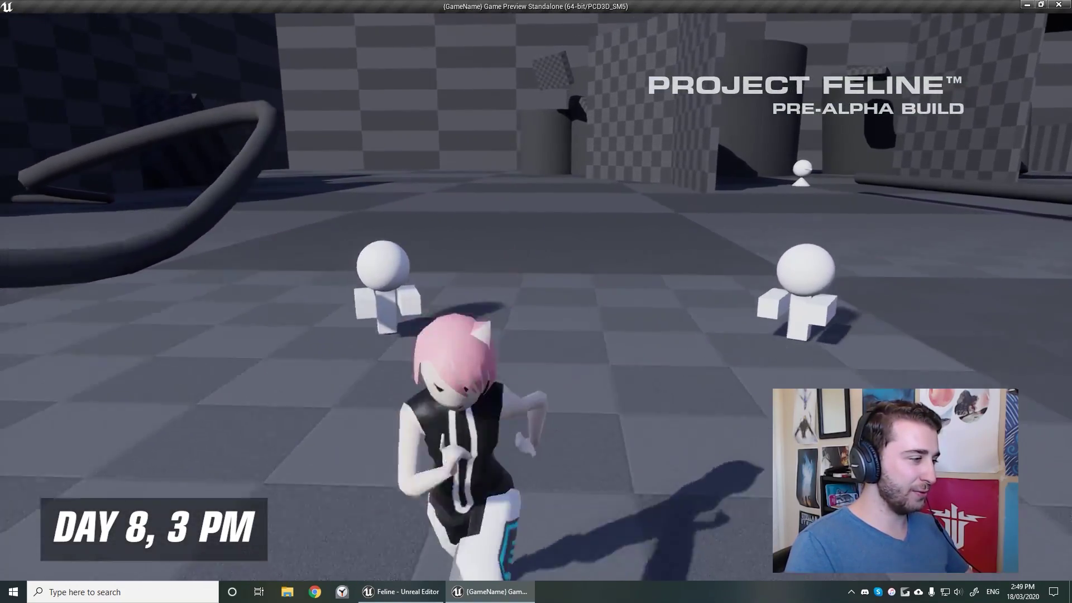
{"action": "key", "text": "w"}
{"action": "key", "text": "d"}
{"action": "key", "text": "a"}
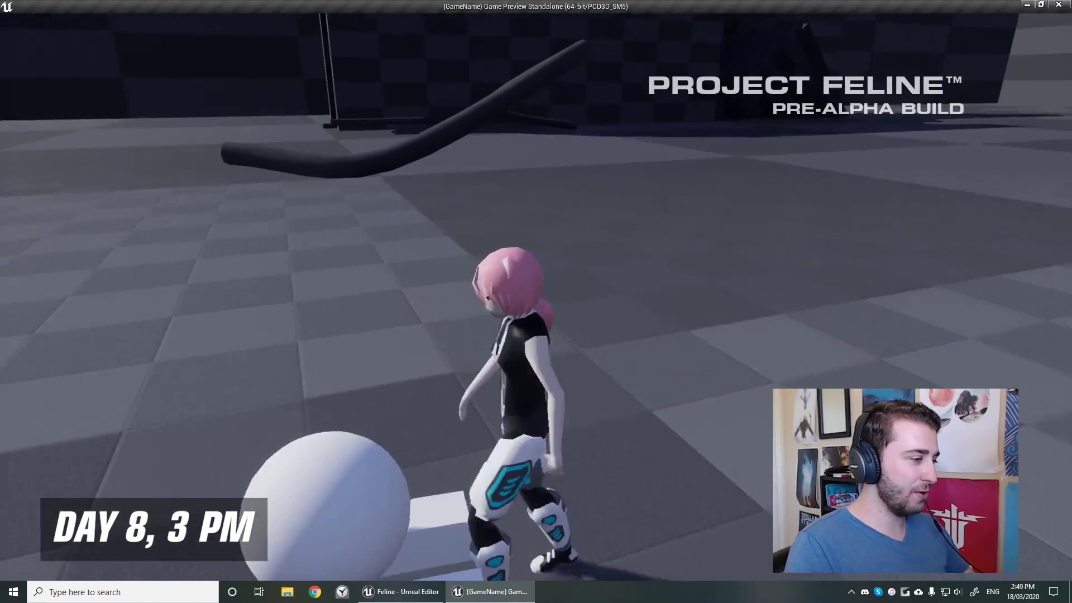
{"action": "key", "text": "s"}
{"action": "key", "text": "w"}
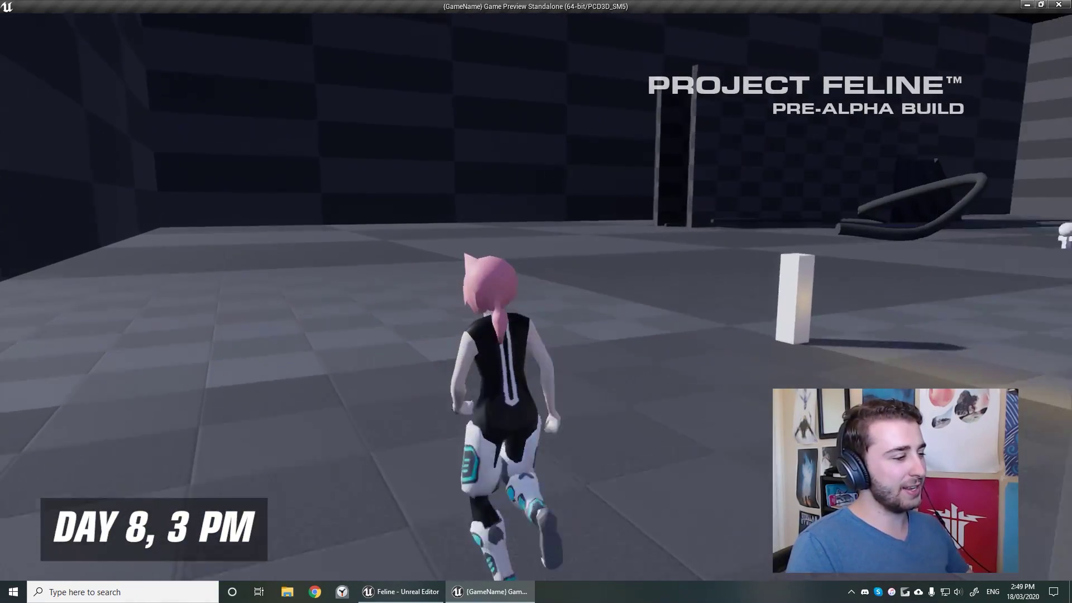
{"action": "key", "text": "d"}
{"action": "key", "text": "w"}
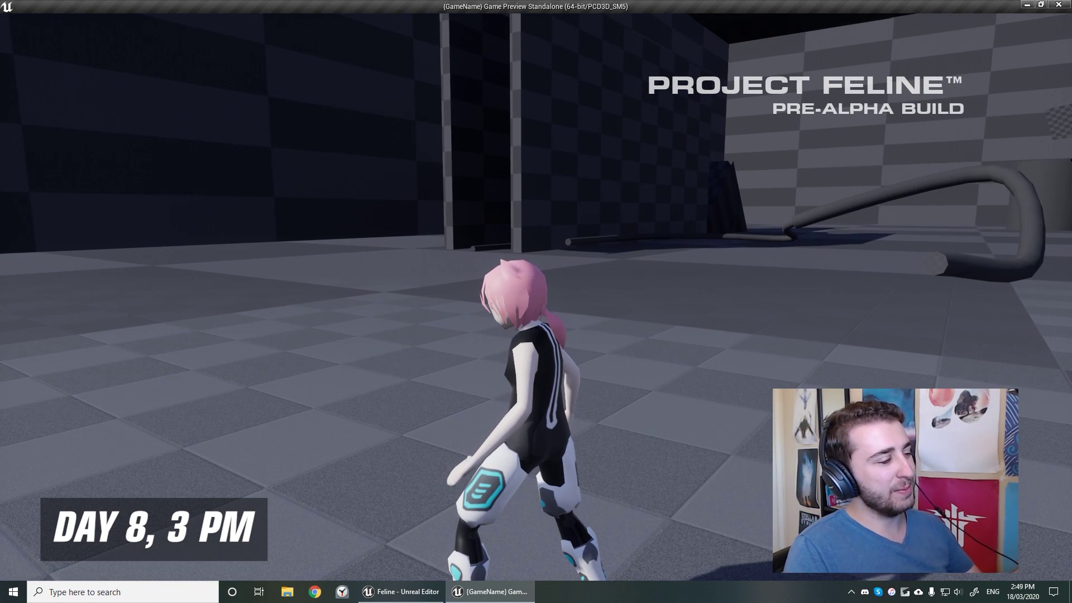
{"action": "key", "text": "w"}
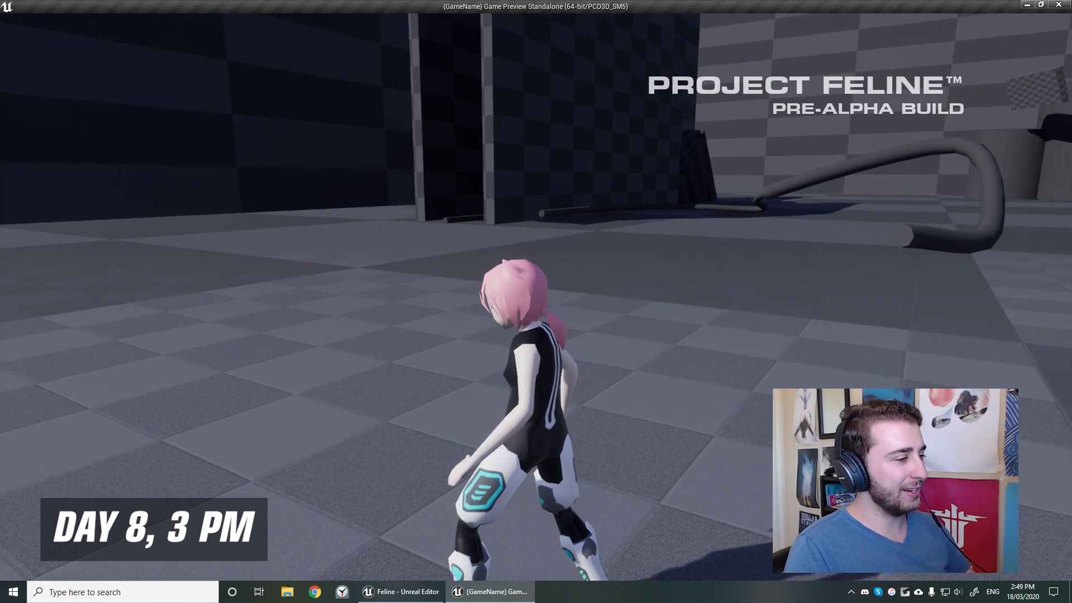
{"action": "key", "text": "w"}
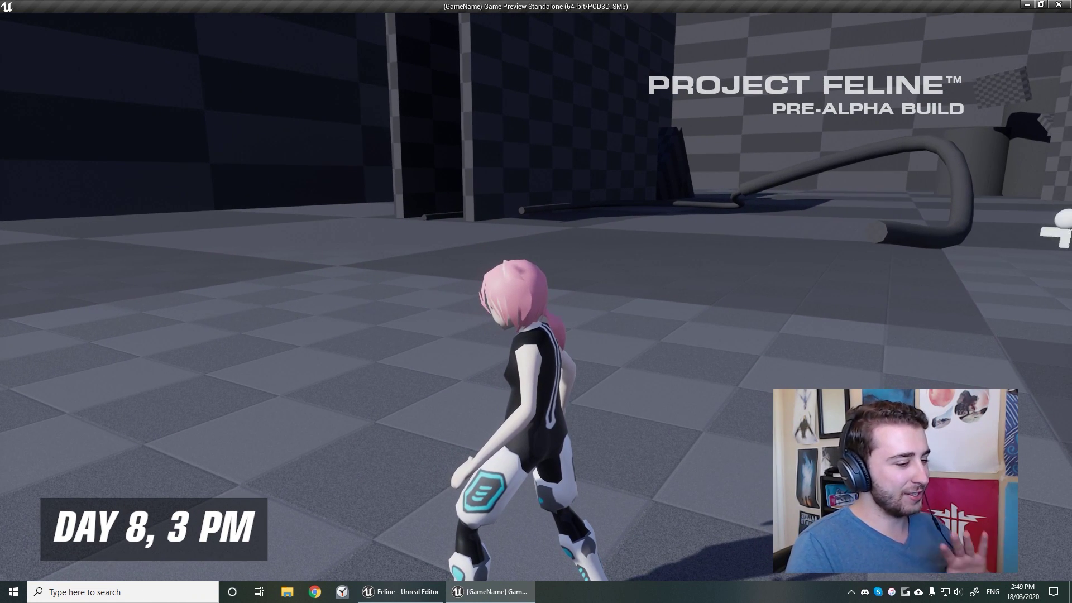
{"action": "key", "text": "w"}
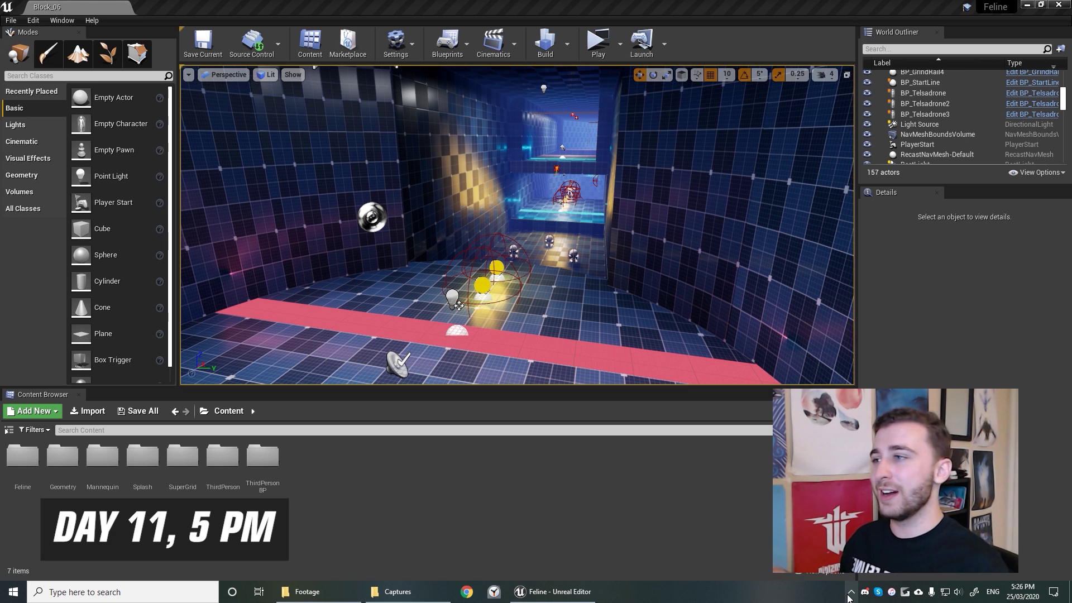
- Play-test the Block_05 level in a standalone preview, swaying the character from side to side before the start line to examine the movement
{"action": "left_click", "coordinate": [600, 49]}
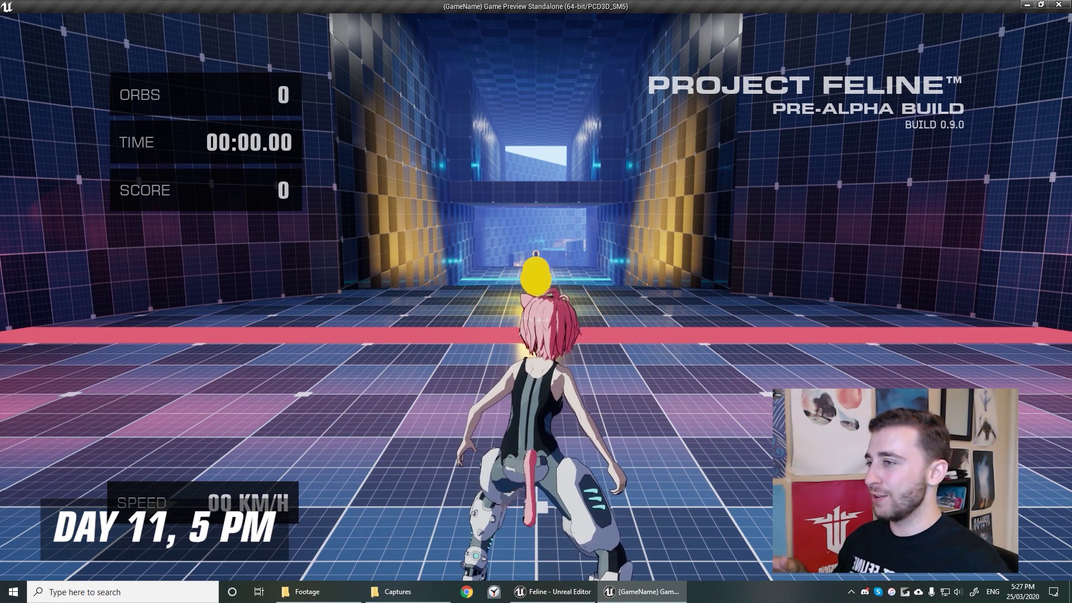
{"action": "key", "text": "a"}
{"action": "key", "text": "d"}
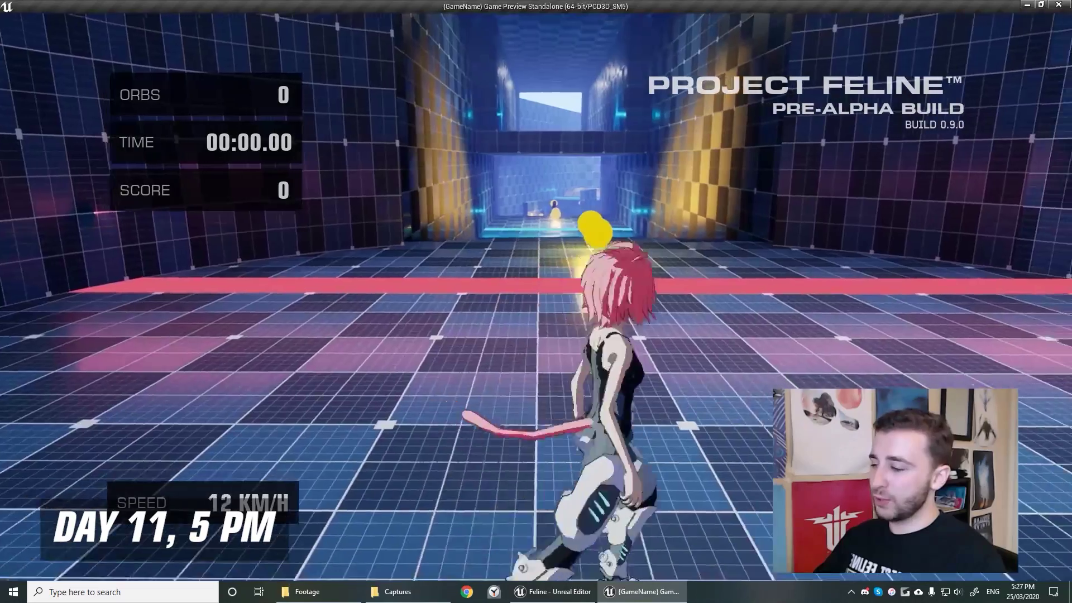
{"action": "key", "text": "a"}
{"action": "key", "text": "d"}
{"action": "key", "text": "a"}
{"action": "key", "text": "d"}
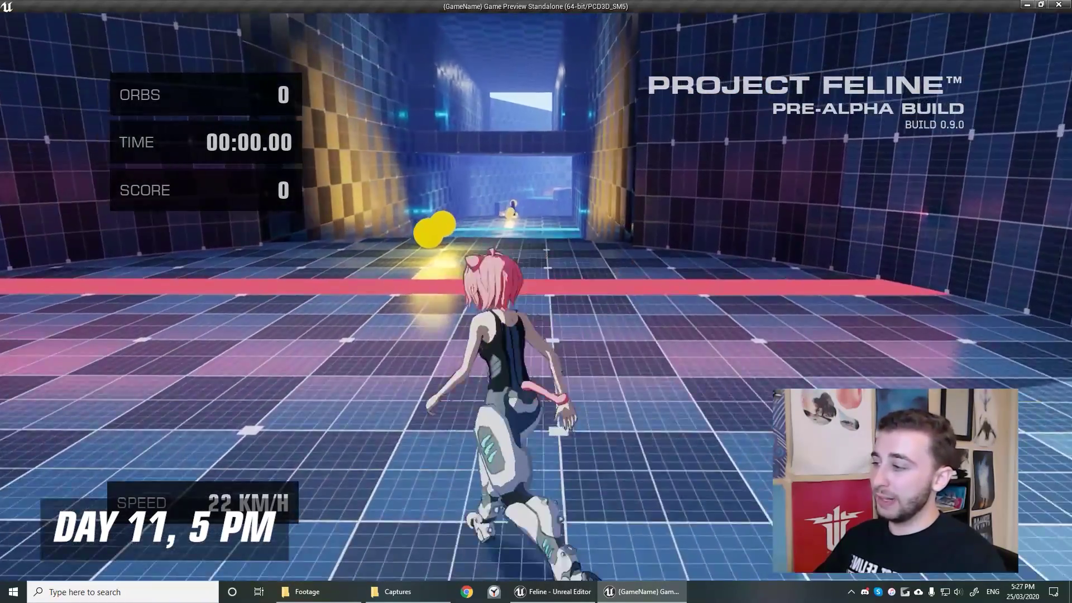
- Run the character over the red start line, through the first orbs and past the three troopers in the pit, jumping toward the cyan-edged ledge
{"action": "key", "text": "a"}
{"action": "key", "text": "w"}
{"action": "key", "text": "w"}
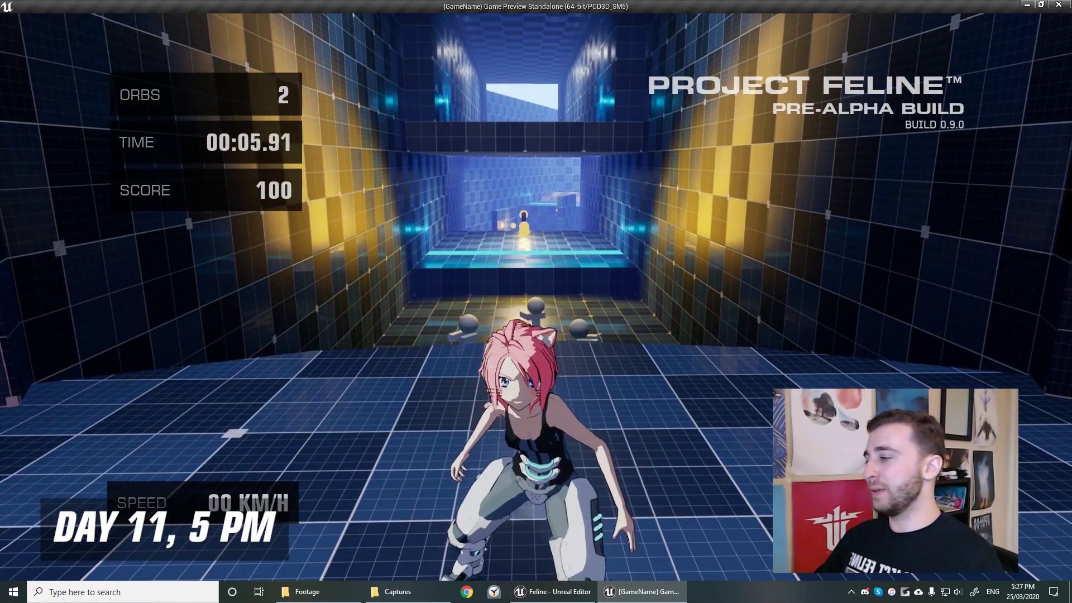
{"action": "key", "text": "w"}
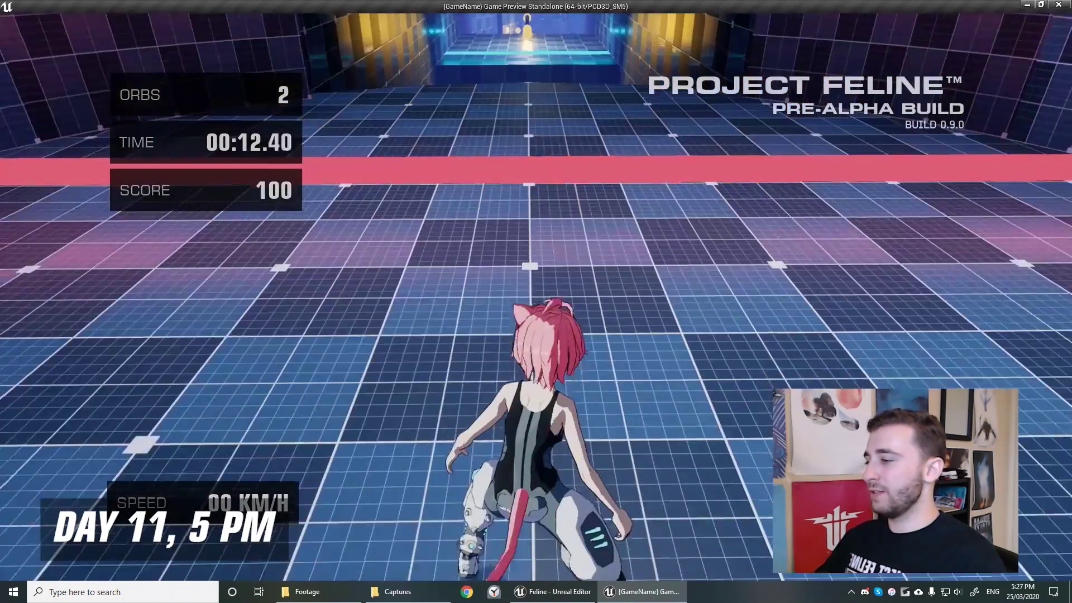
{"action": "key", "text": "w"}
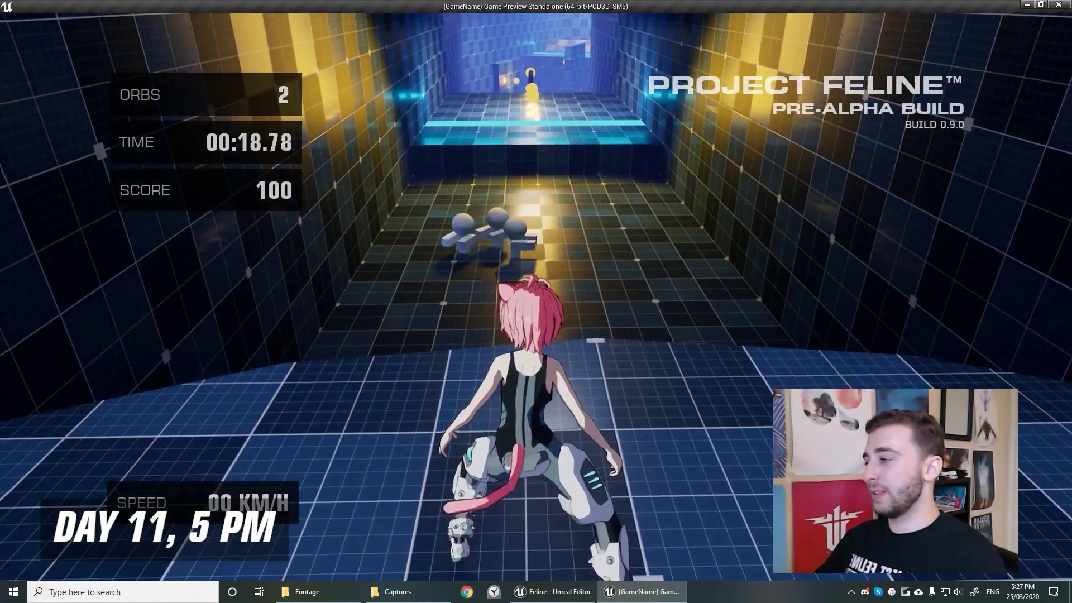
{"action": "key", "text": "w"}
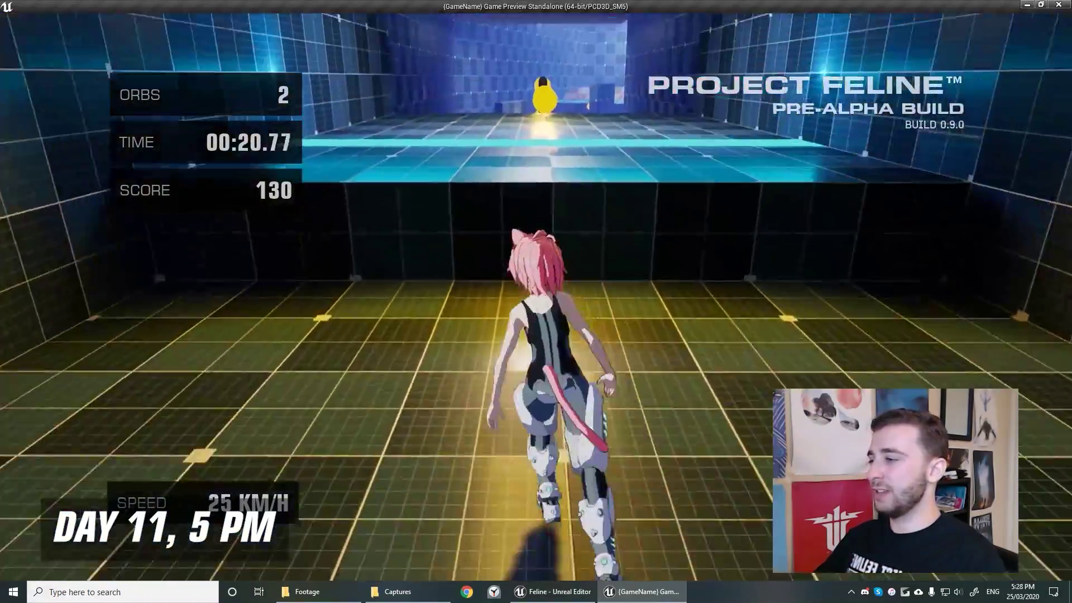
{"action": "key", "text": "space"}
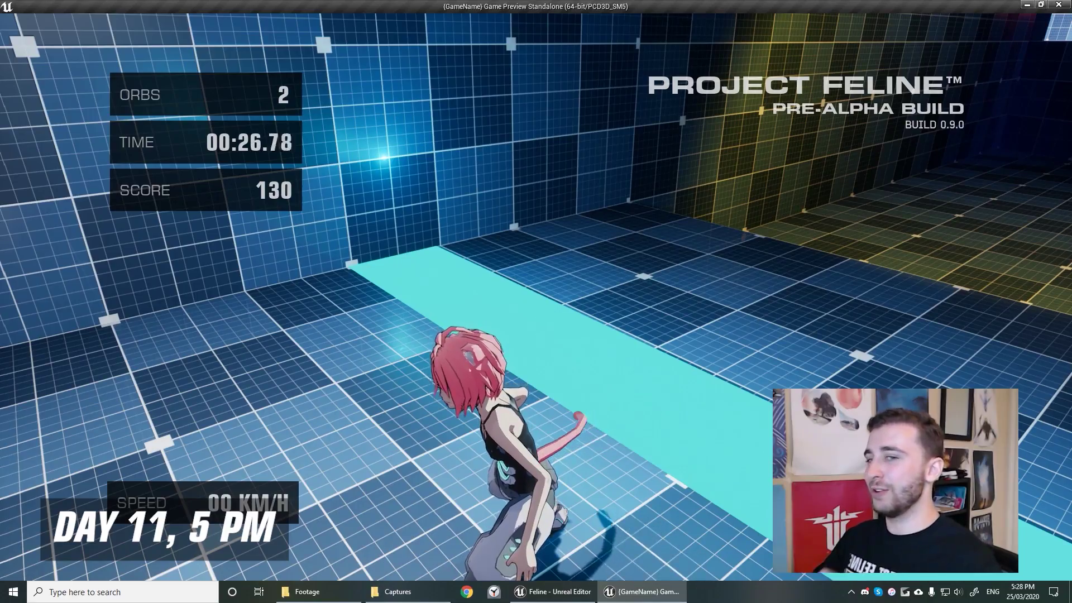
- Jump across the lava-grid pit and wall-run along the lit panels, collecting orbs on the way to the checkpoint
{"action": "key", "text": "w"}
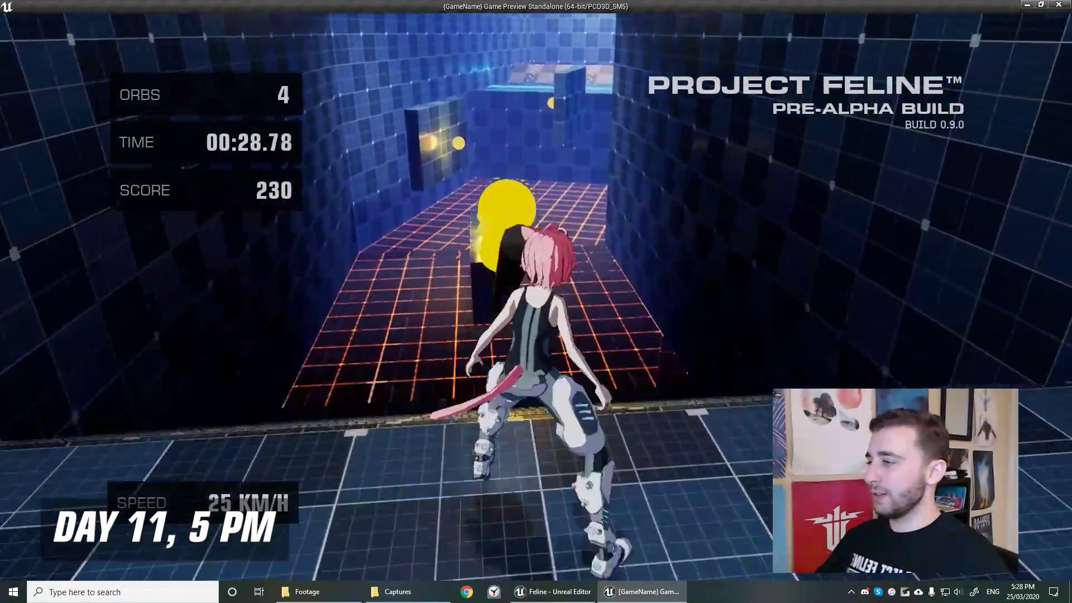
{"action": "key", "text": "space"}
{"action": "key", "text": "space"}
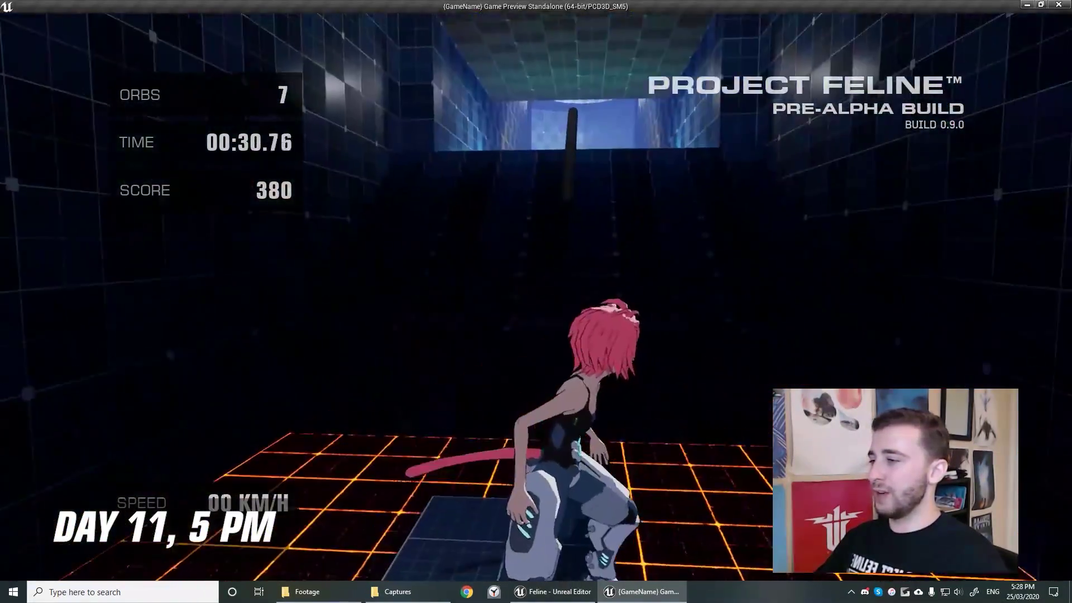
{"action": "key", "text": "w"}
{"action": "key", "text": "space"}
{"action": "key", "text": "space"}
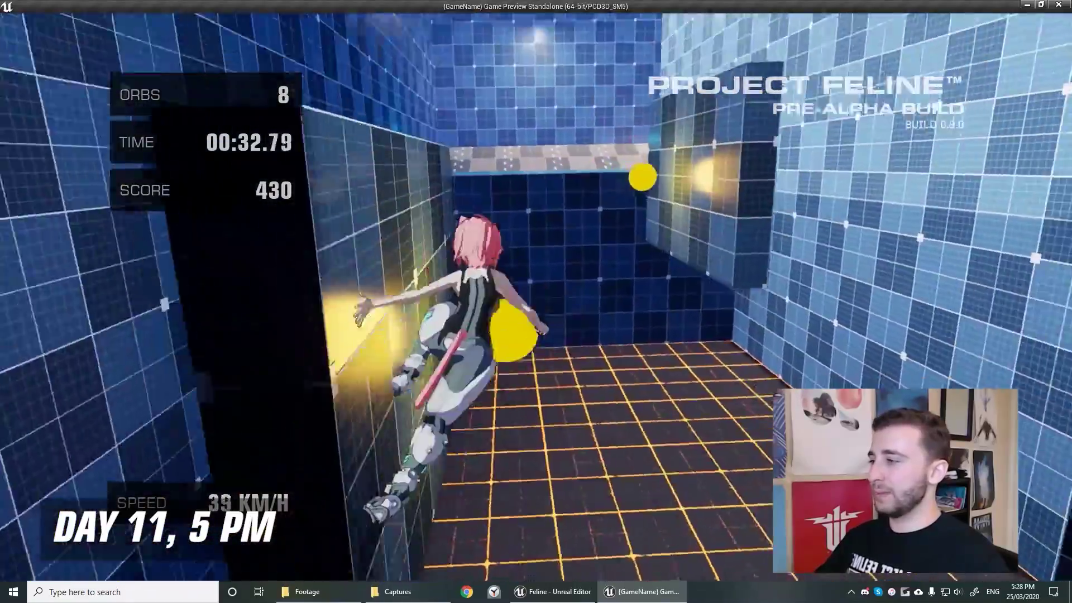
{"action": "key", "text": "space"}
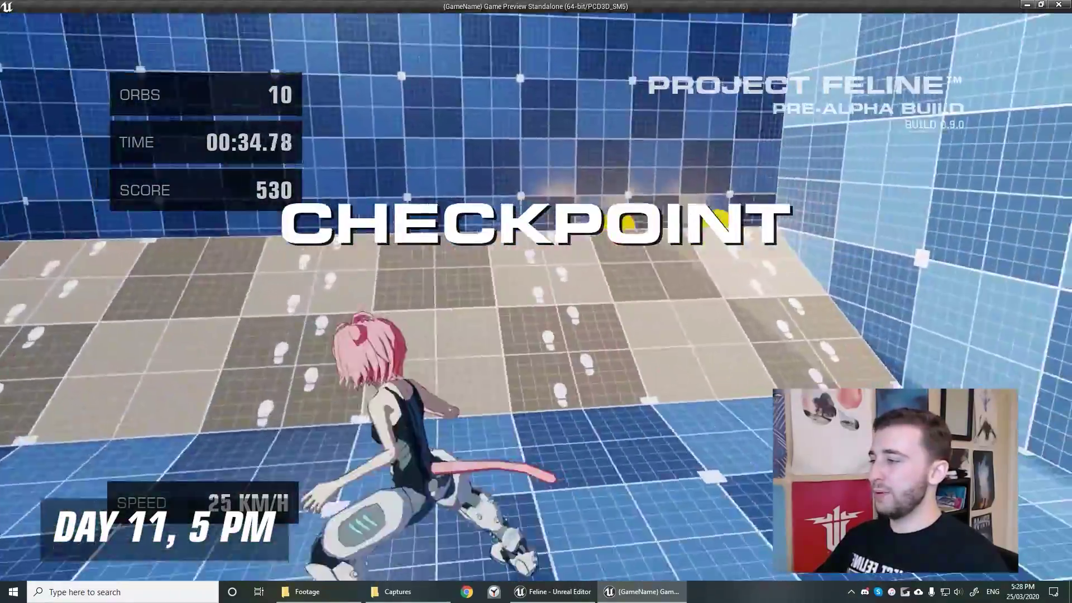
- Take the character from the checkpoint along the grind rail between the blue walls and wall-run over the lava grid to test the traversal
{"action": "key", "text": "space"}
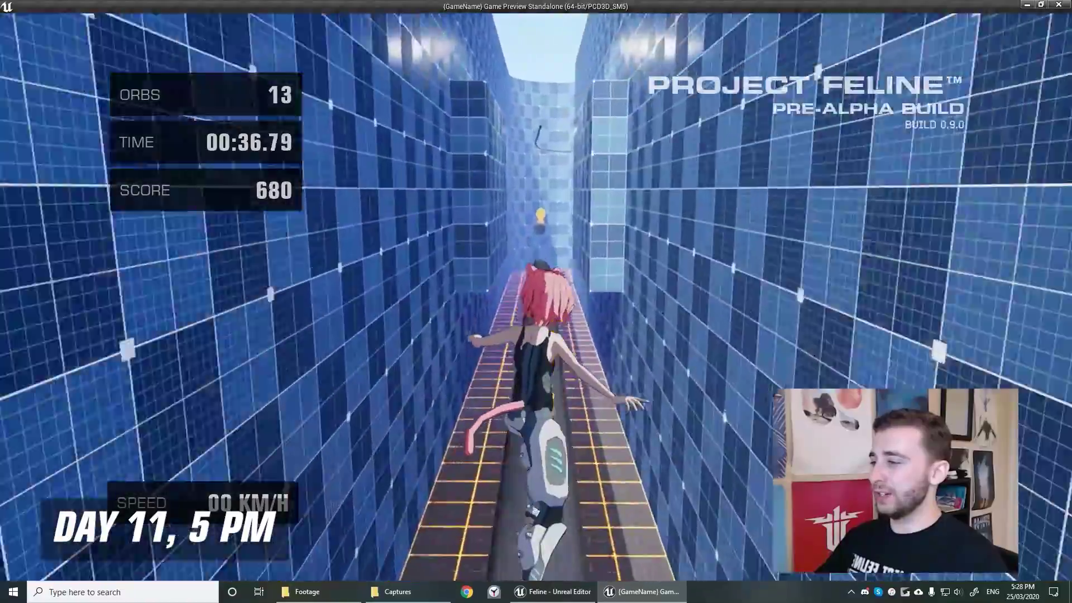
{"action": "key", "text": "w"}
{"action": "key", "text": "space"}
{"action": "key", "text": "space"}
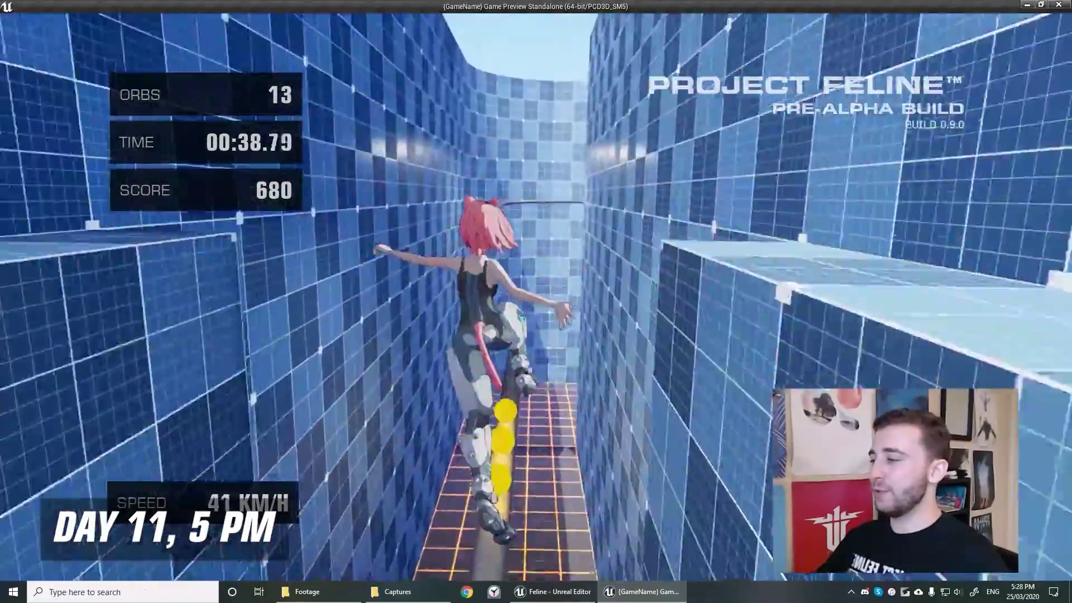
{"action": "key", "text": "w"}
{"action": "key", "text": "space"}
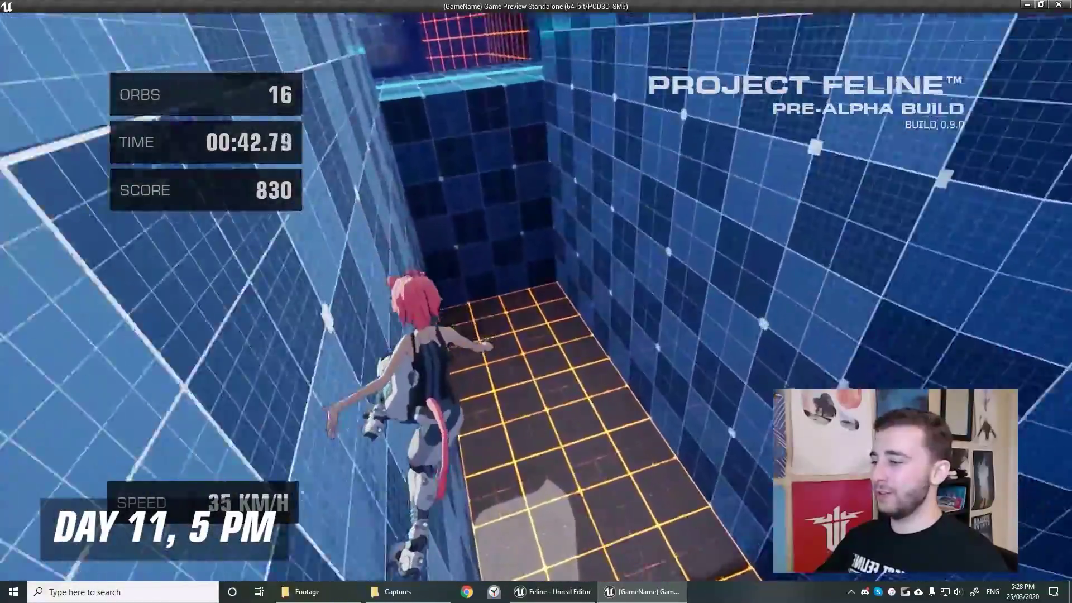
{"action": "key", "text": "space"}
{"action": "key", "text": "w"}
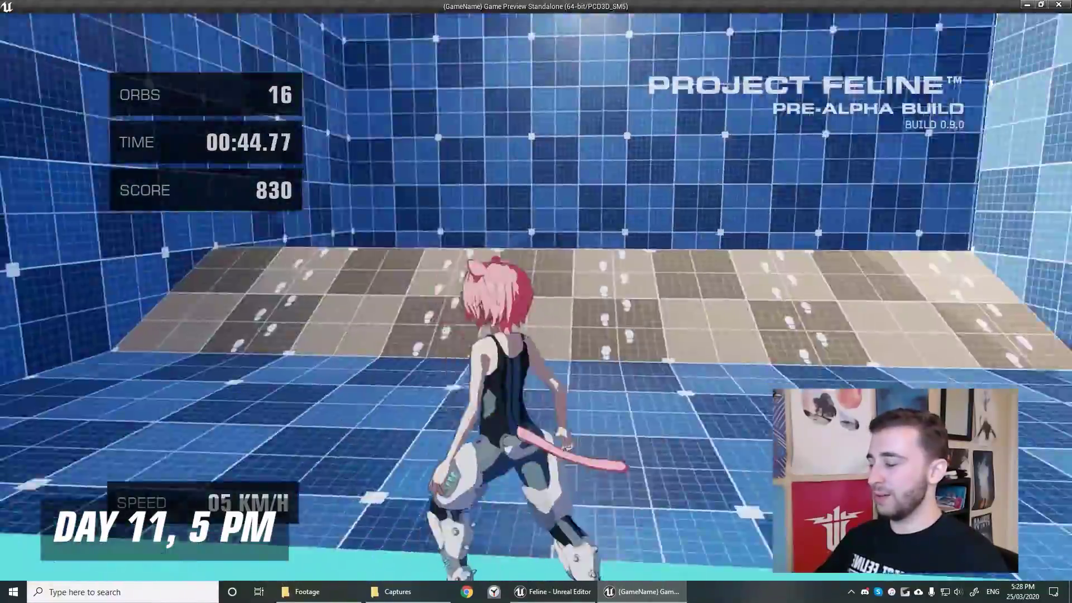
- Retry the section from the checkpoint, wall-running between the blue walls and jumping onto the cyan-edged platform
{"action": "key", "text": "w"}
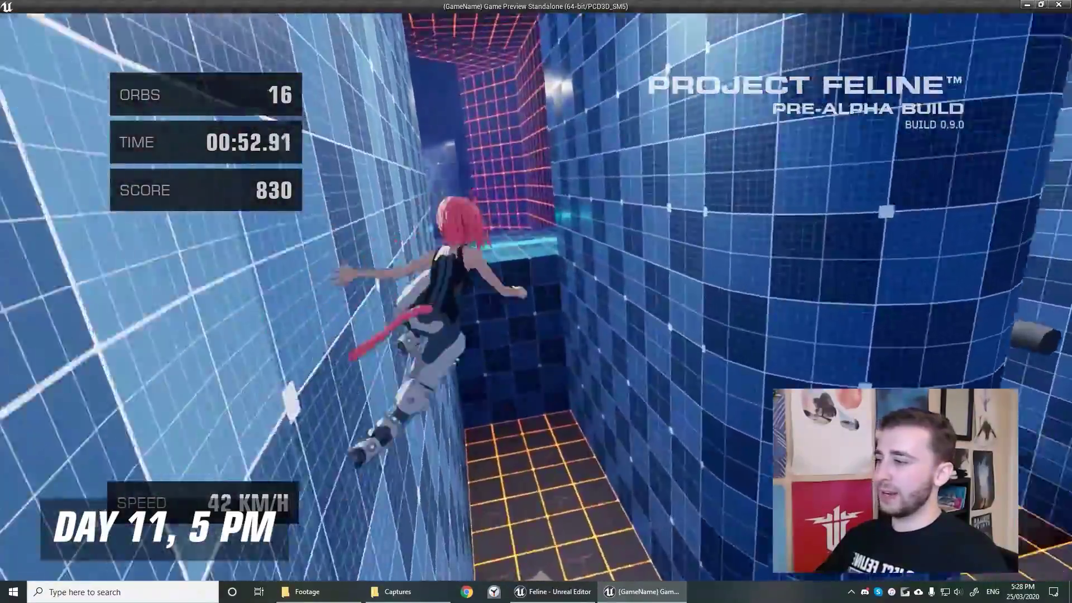
{"action": "key", "text": "space"}
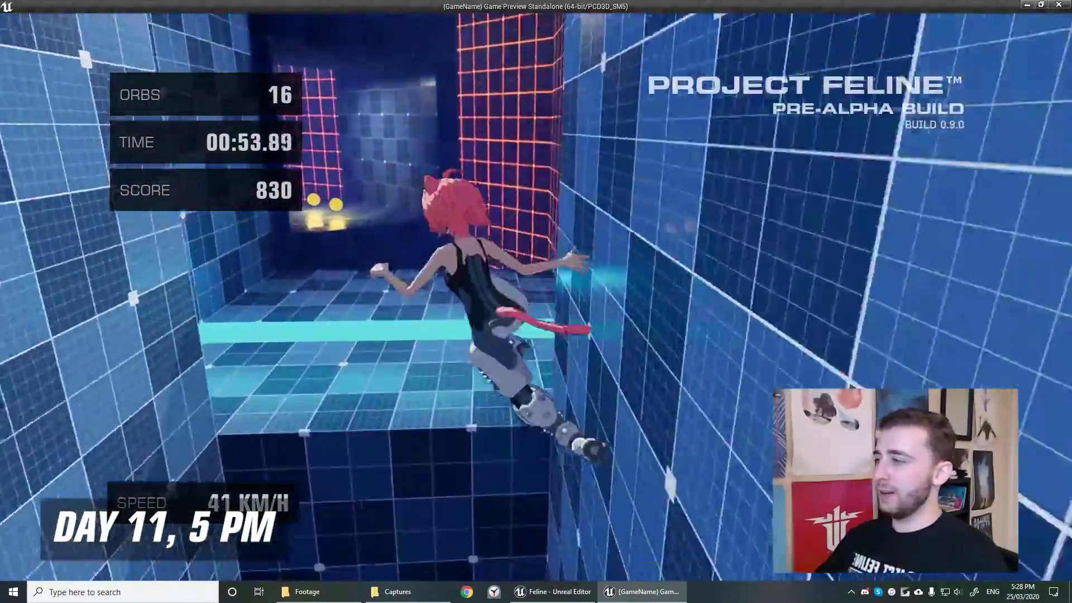
{"action": "key", "text": "space"}
{"action": "key", "text": "w"}
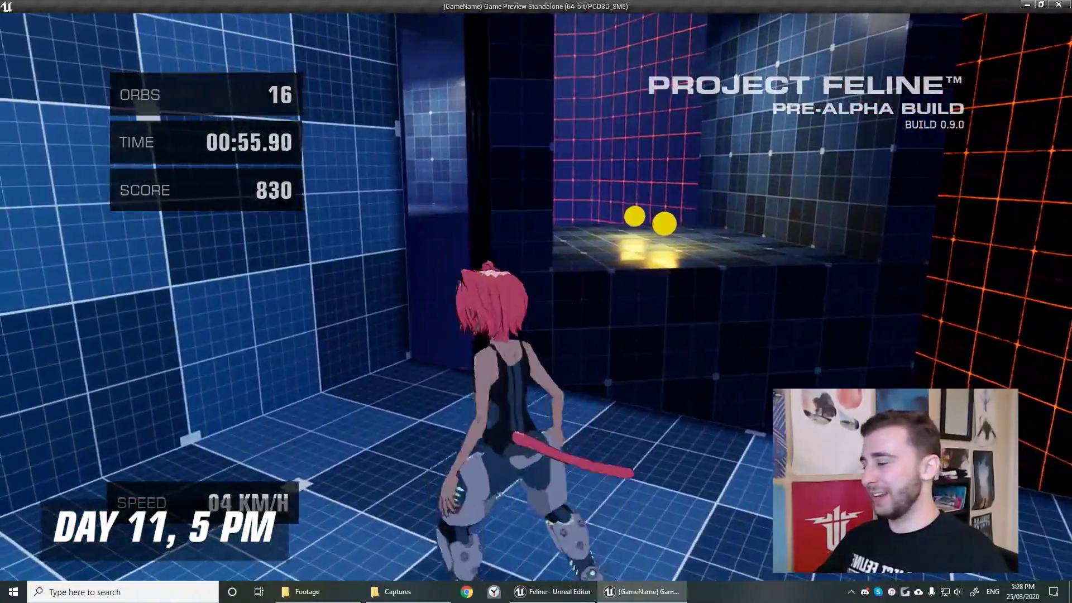
- Run and jump the character into the raised alcove beside the lava-grid wall to test the jump, and end the play session
{"action": "key", "text": "w"}
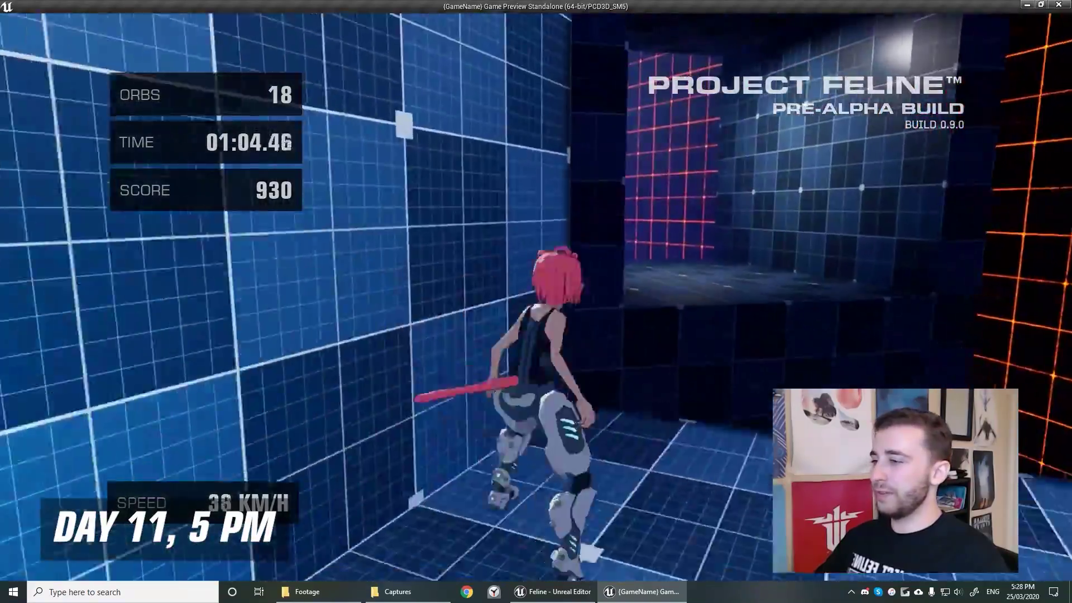
{"action": "key", "text": "w"}
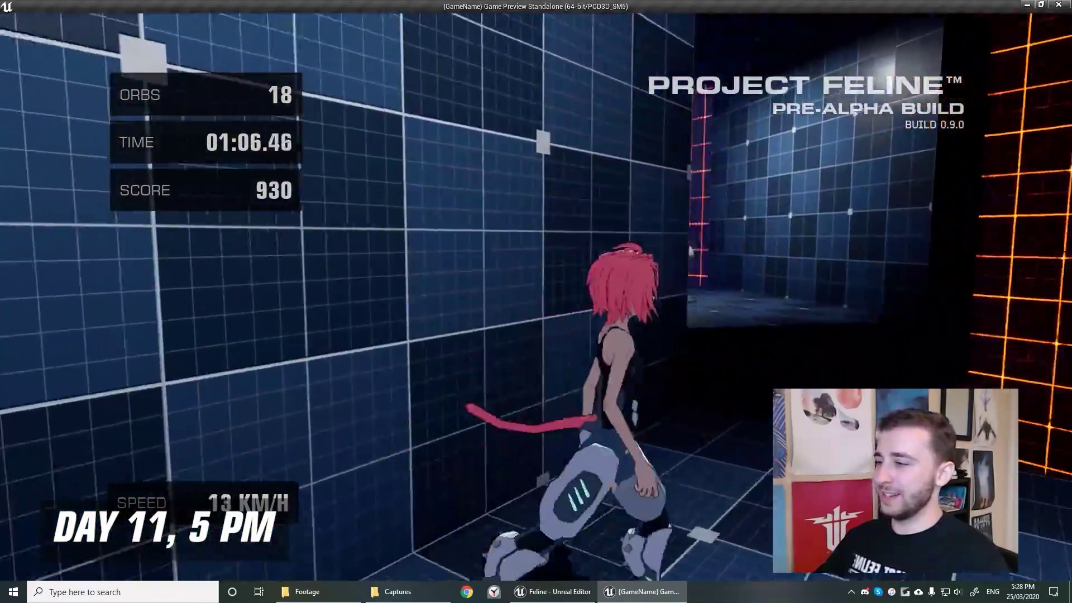
{"action": "key", "text": "w"}
{"action": "key", "text": "space"}
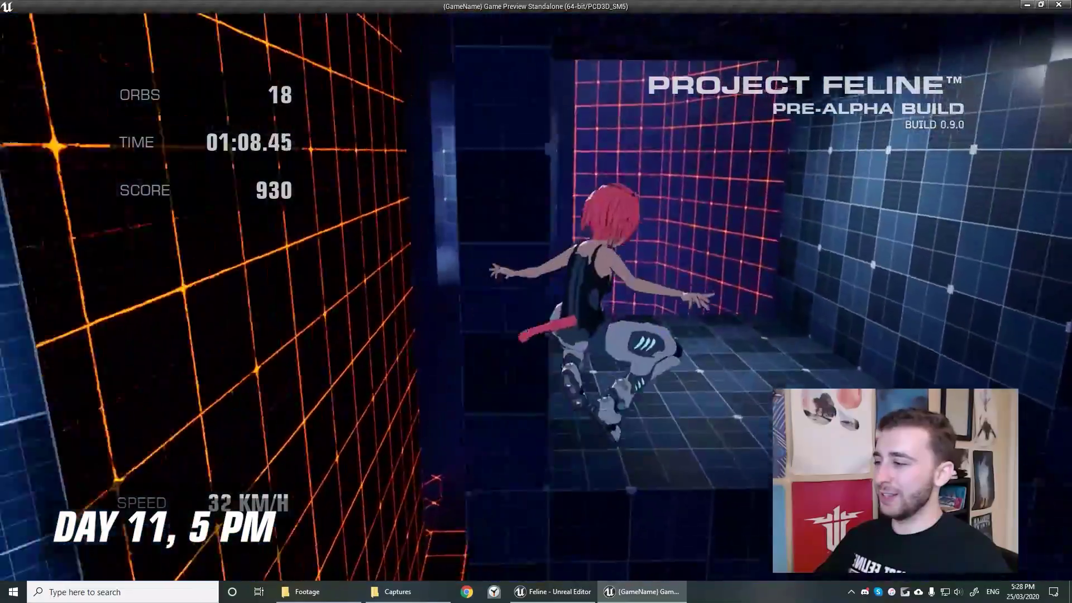
{"action": "key", "text": "w"}
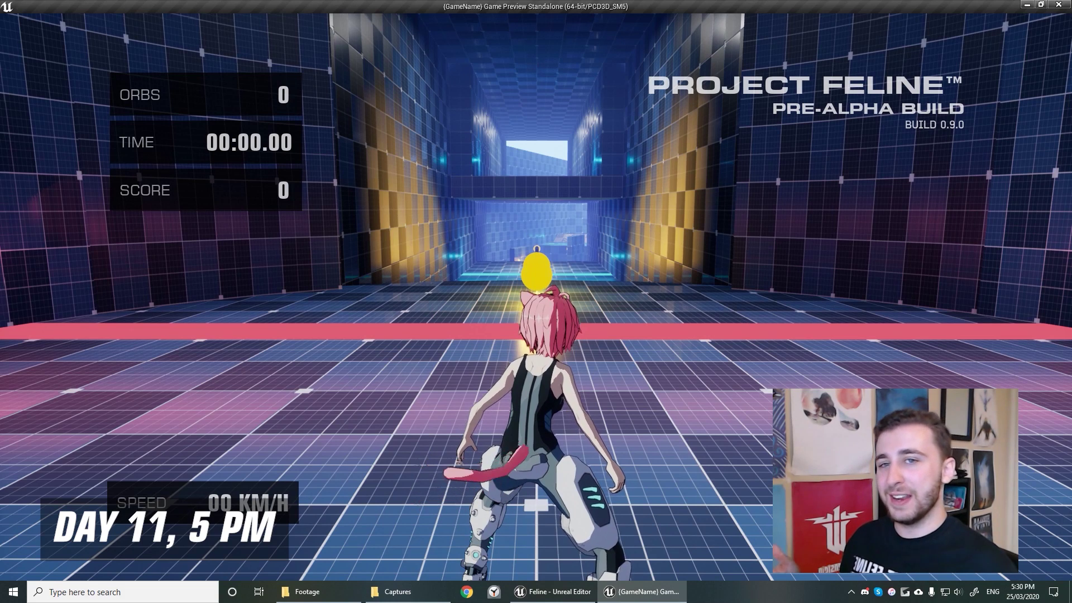
{"action": "key", "text": "Escape"}
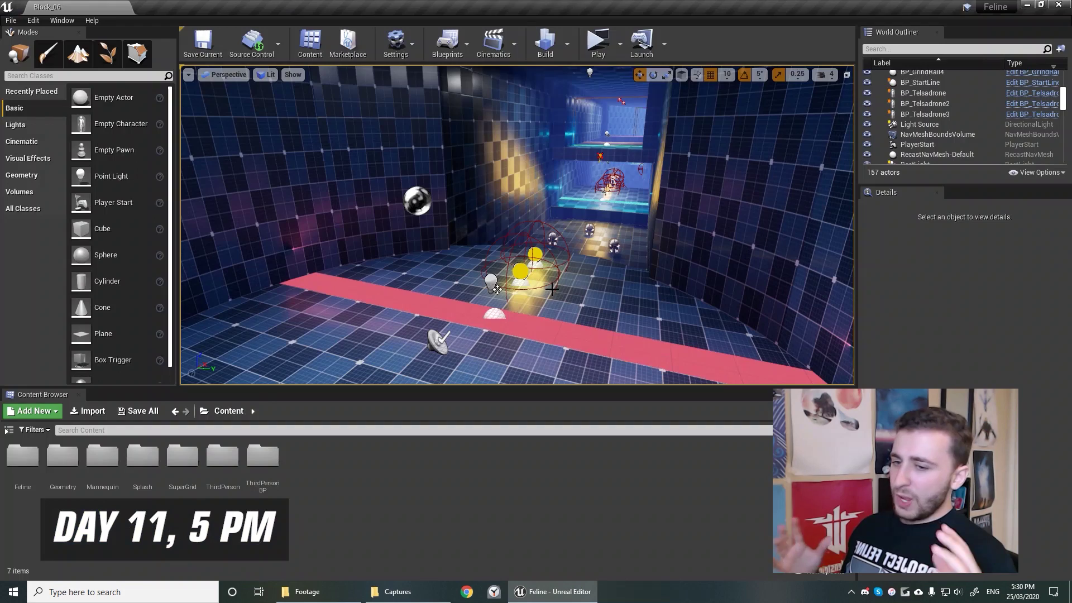